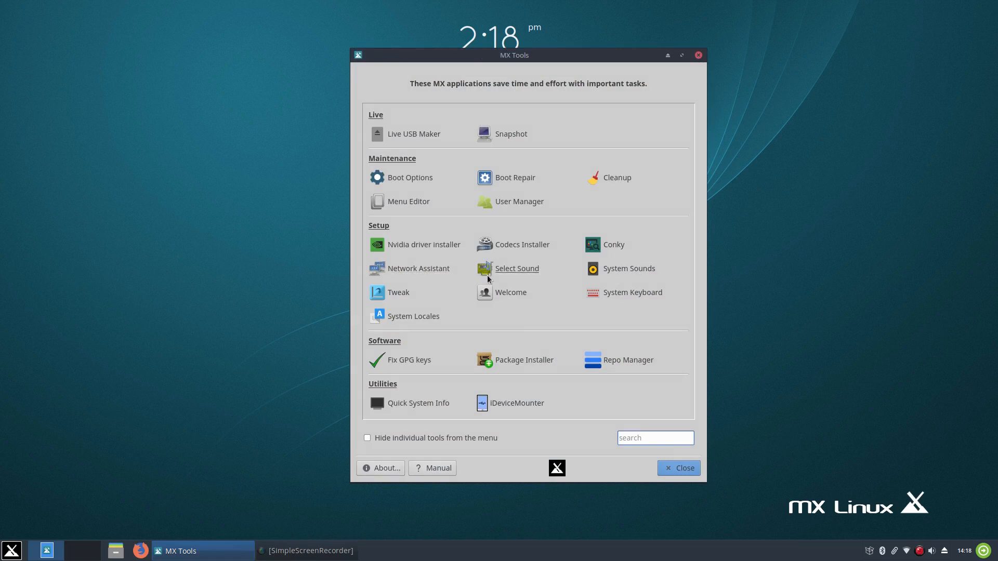
{"action": "left_click", "coordinate": [518, 202]}
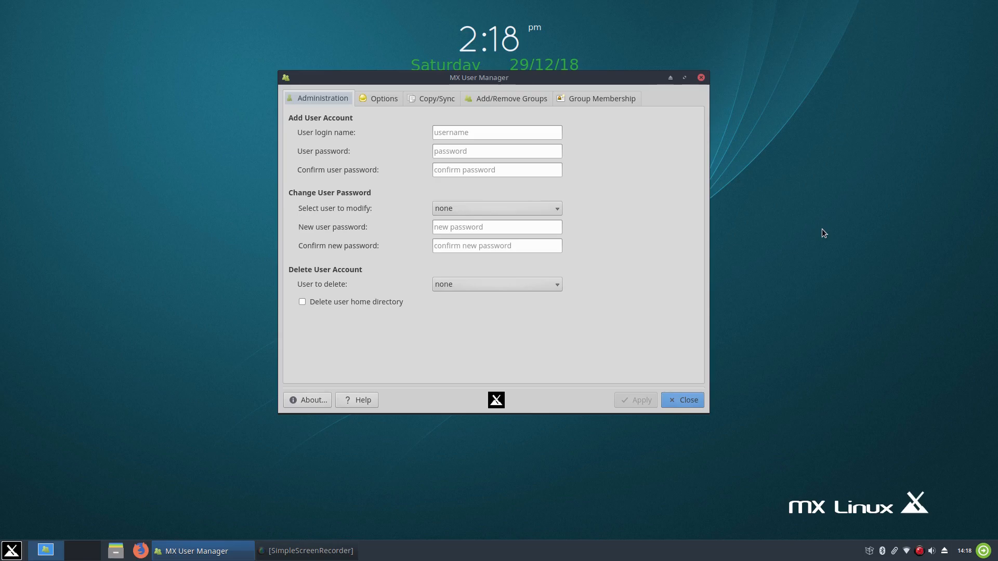
{"action": "left_click", "coordinate": [680, 400]}
{"action": "left_click", "coordinate": [593, 360]}
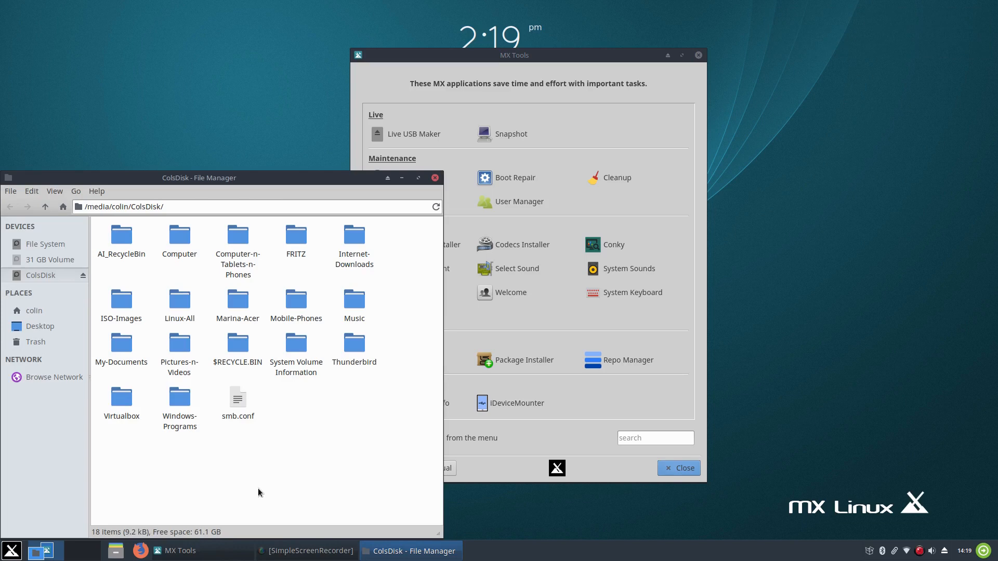
Create a folder named MX-18 at the top level of the ColsDisk drive
{"action": "right_click", "coordinate": [313, 436]}
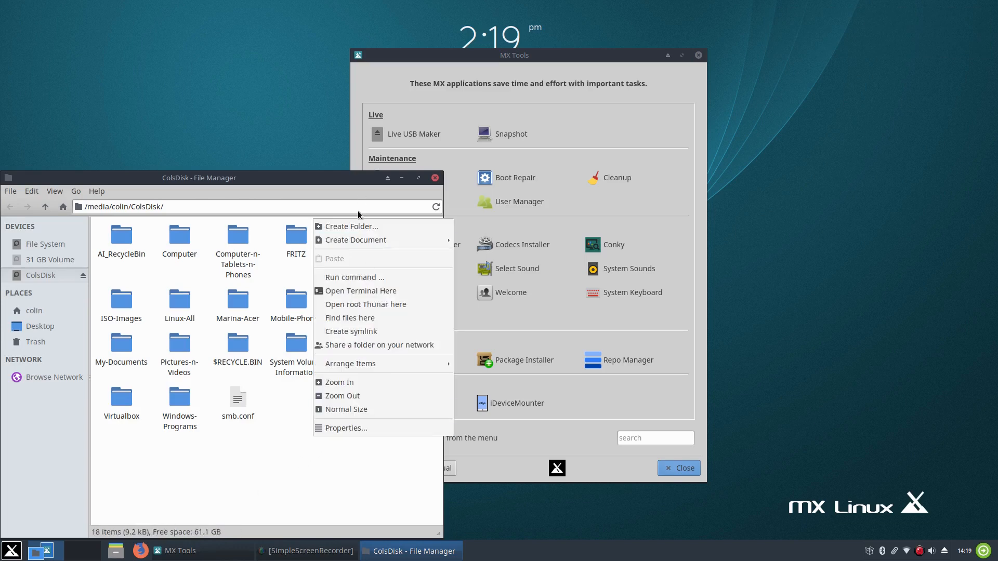
{"action": "left_click", "coordinate": [352, 227]}
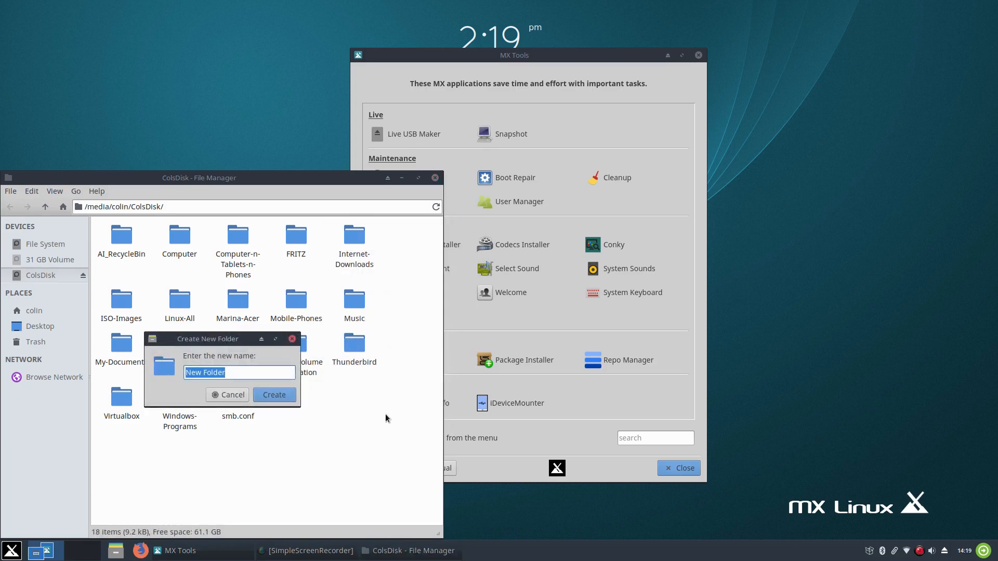
{"action": "type", "text": "MX-18"}
{"action": "key", "text": "Return"}
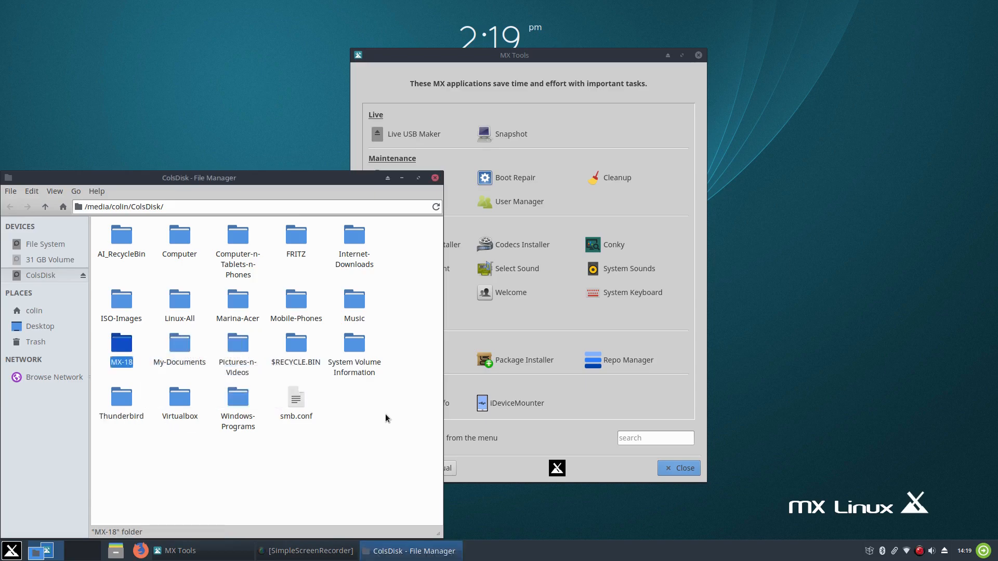
Create a folder named Home-Sync inside the MX-18 folder
{"action": "double_click", "coordinate": [121, 343]}
{"action": "right_click", "coordinate": [206, 258]}
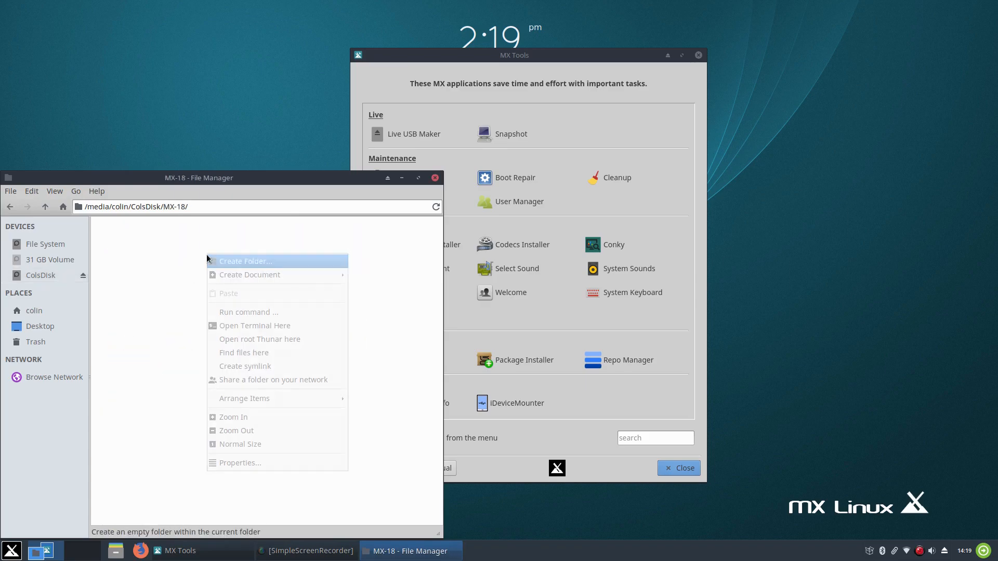
{"action": "left_click", "coordinate": [226, 262]}
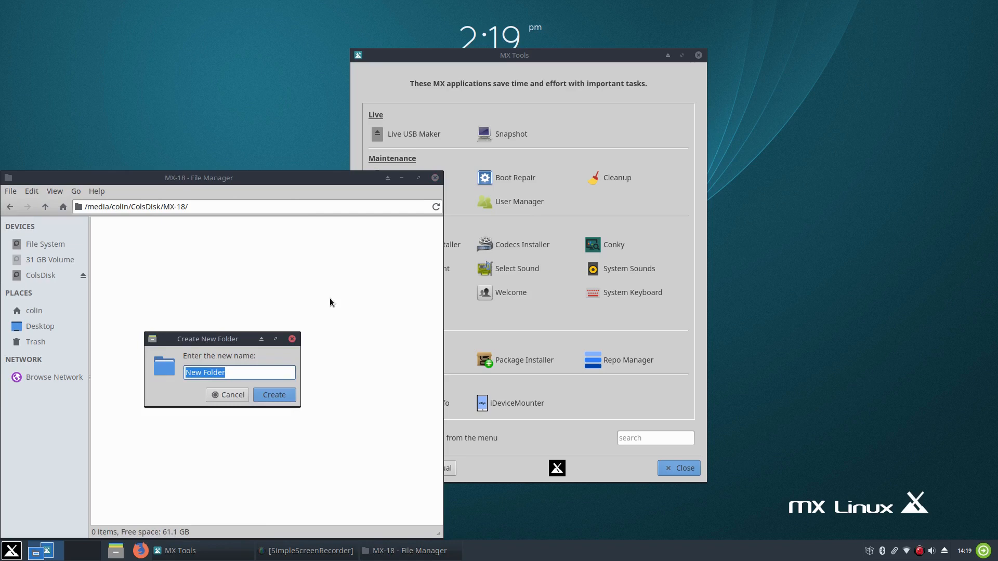
{"action": "type", "text": "Home-Sync"}
{"action": "left_click", "coordinate": [274, 395]}
Create a second folder named Web-Browser-Sync in MX-18, and close the file manager
{"action": "right_click", "coordinate": [176, 319]}
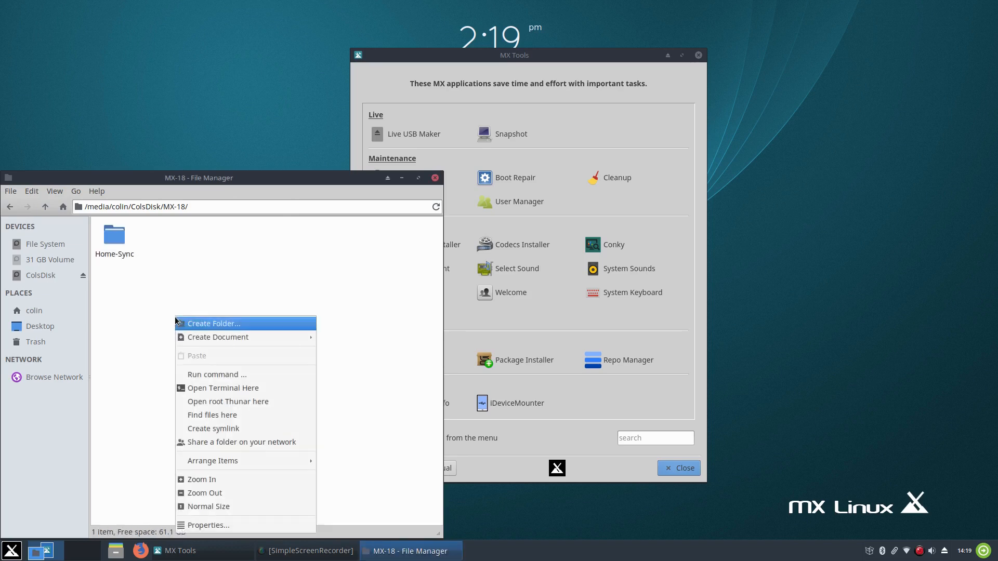
{"action": "left_click", "coordinate": [232, 325]}
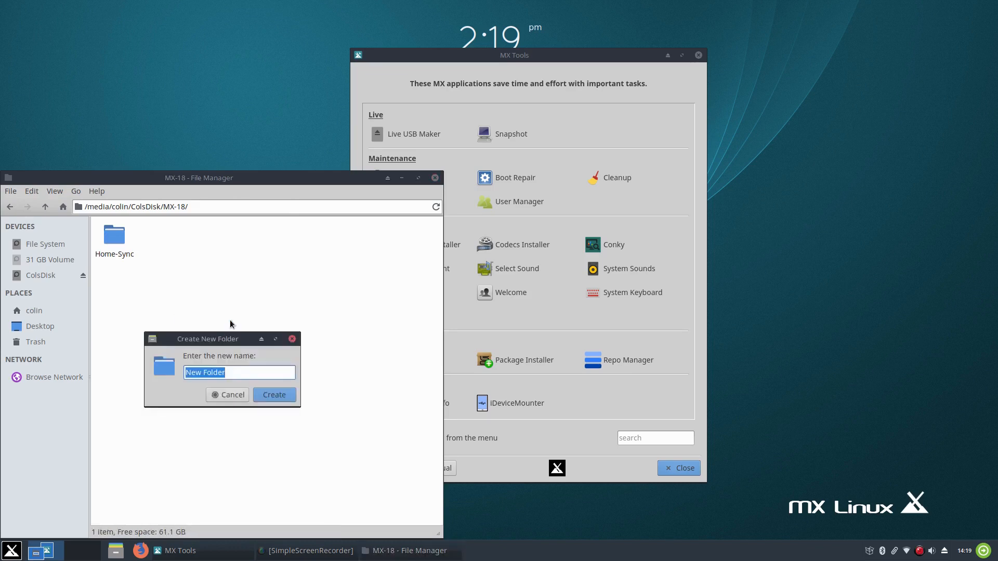
{"action": "type", "text": "F"}
{"action": "key", "text": "BackSpace"}
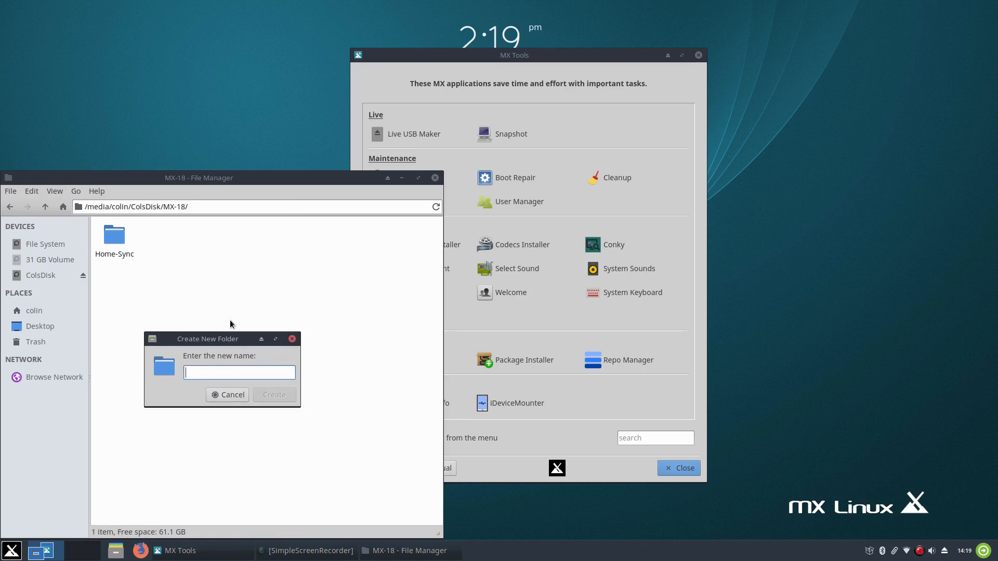
{"action": "type", "text": "W"}
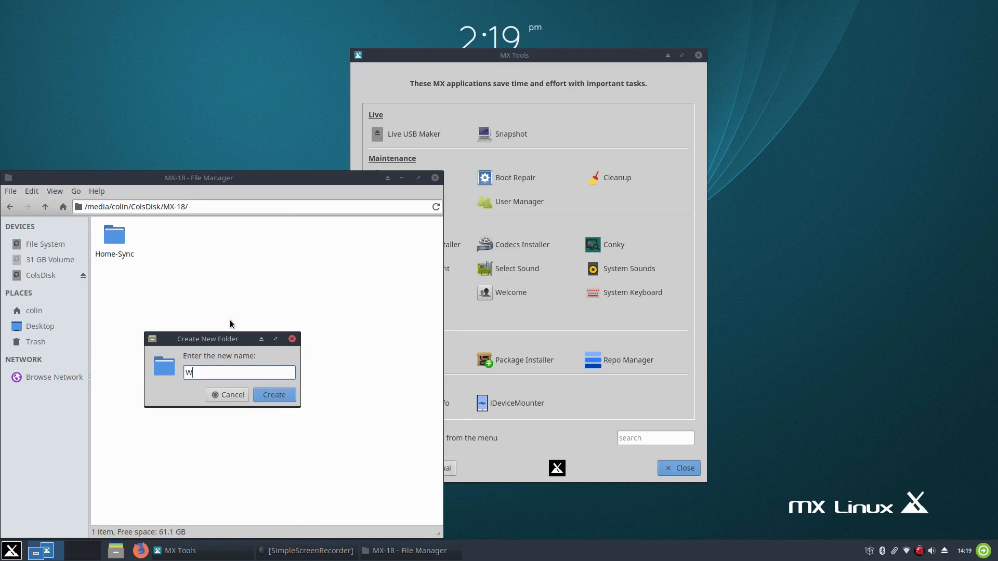
{"action": "type", "text": "eb-Browser-Sync"}
{"action": "left_click", "coordinate": [279, 395]}
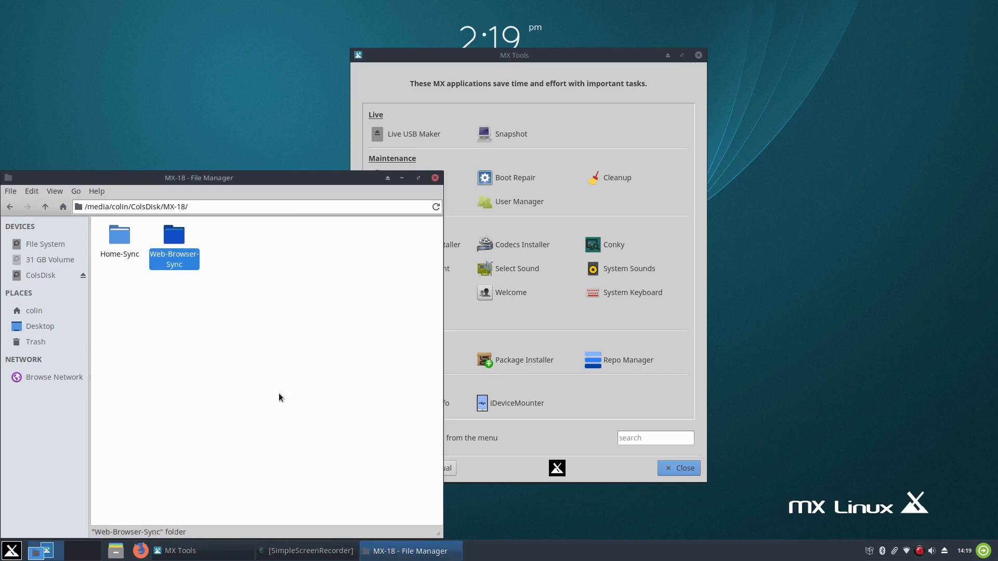
{"action": "left_click", "coordinate": [435, 178]}
In User Manager, configure a Copy/Sync job that syncs the Documents folder to Home-Sync inside MX-18 on ColsDisk
{"action": "left_click", "coordinate": [510, 203]}
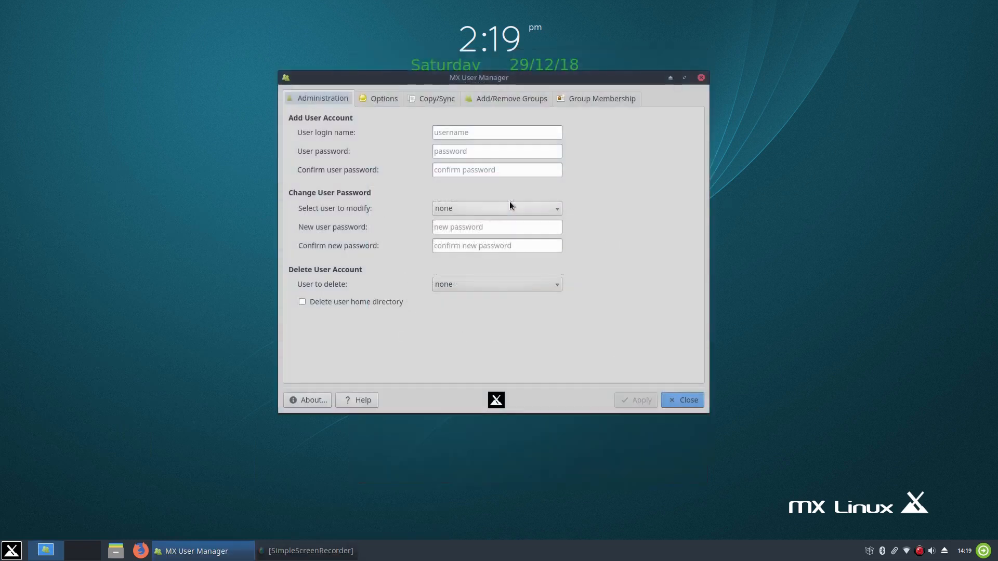
{"action": "left_click", "coordinate": [434, 101]}
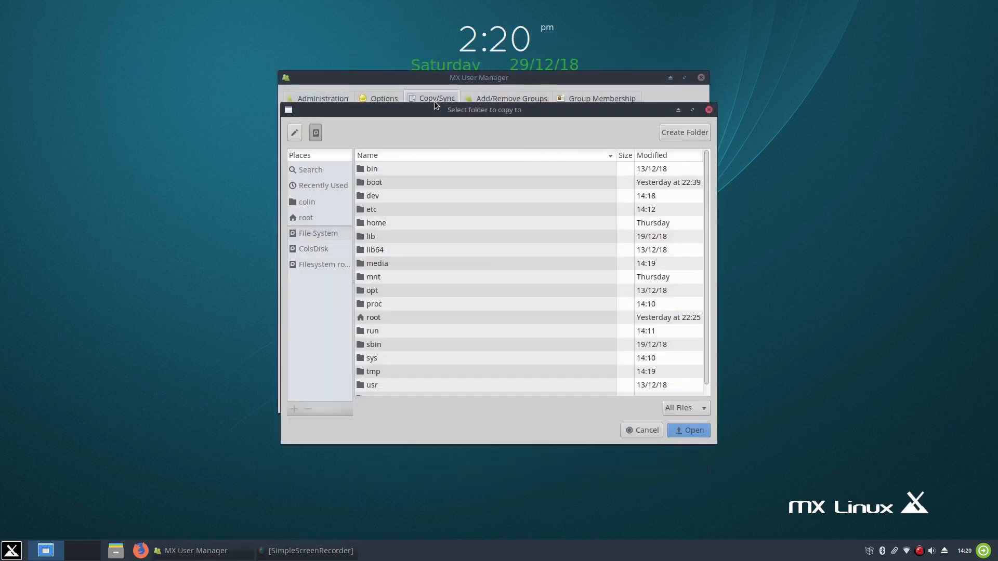
{"action": "left_click", "coordinate": [304, 250]}
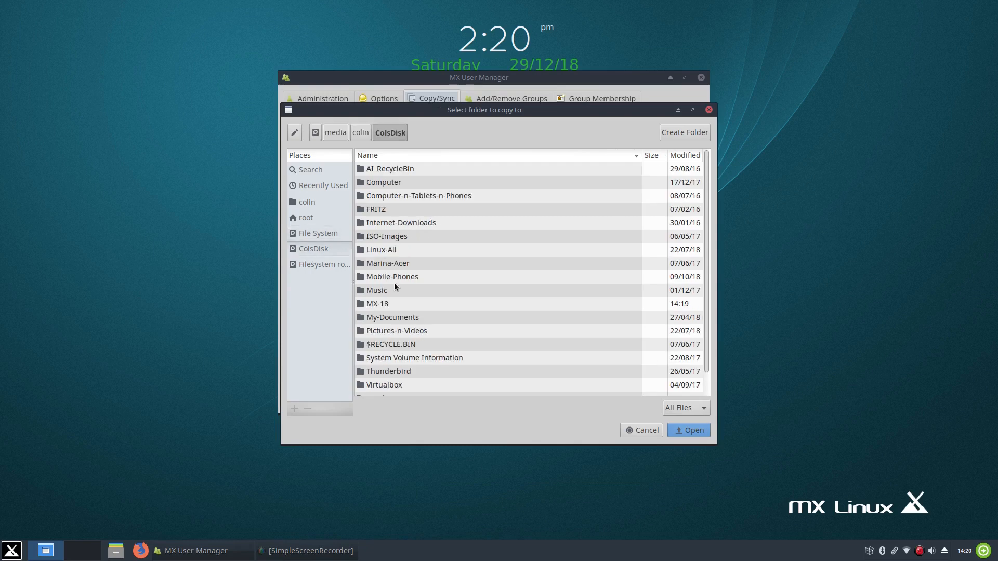
{"action": "double_click", "coordinate": [409, 304]}
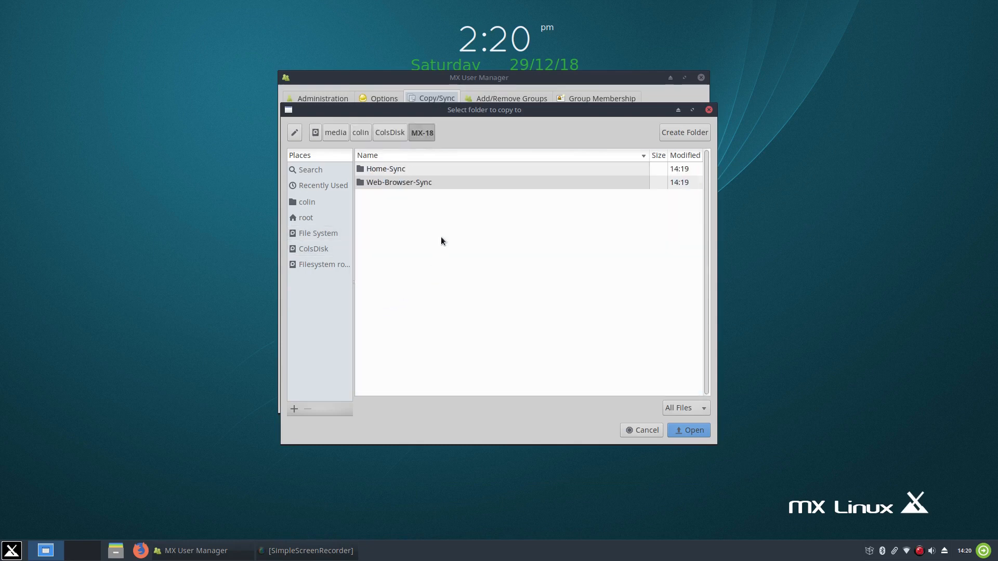
{"action": "left_click", "coordinate": [392, 174]}
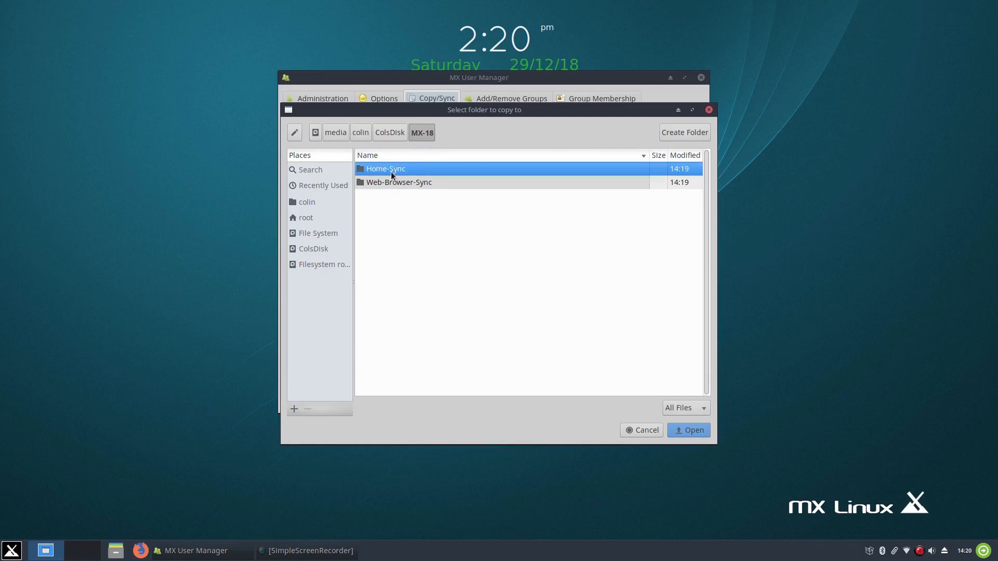
{"action": "left_click", "coordinate": [683, 431]}
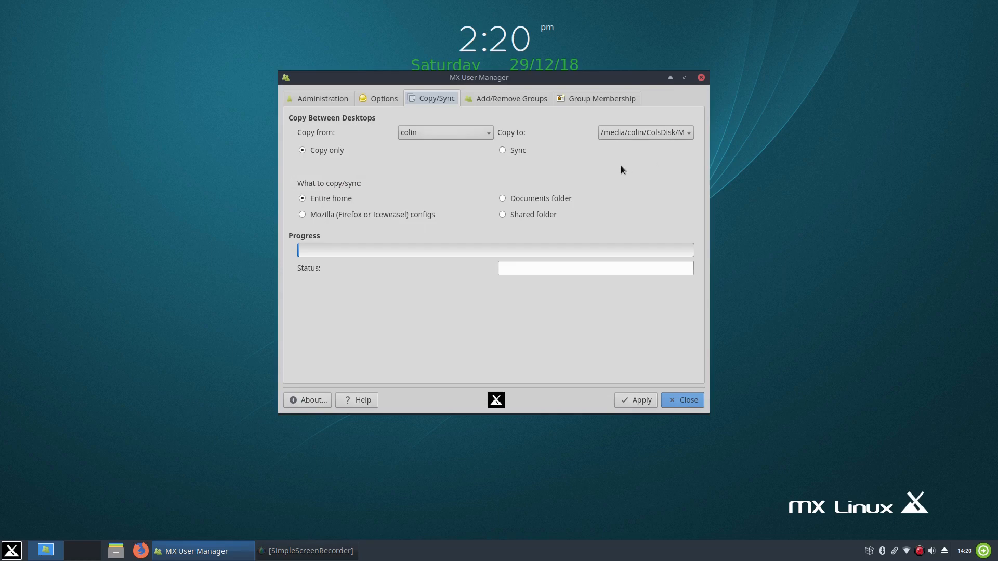
{"action": "left_click", "coordinate": [503, 150]}
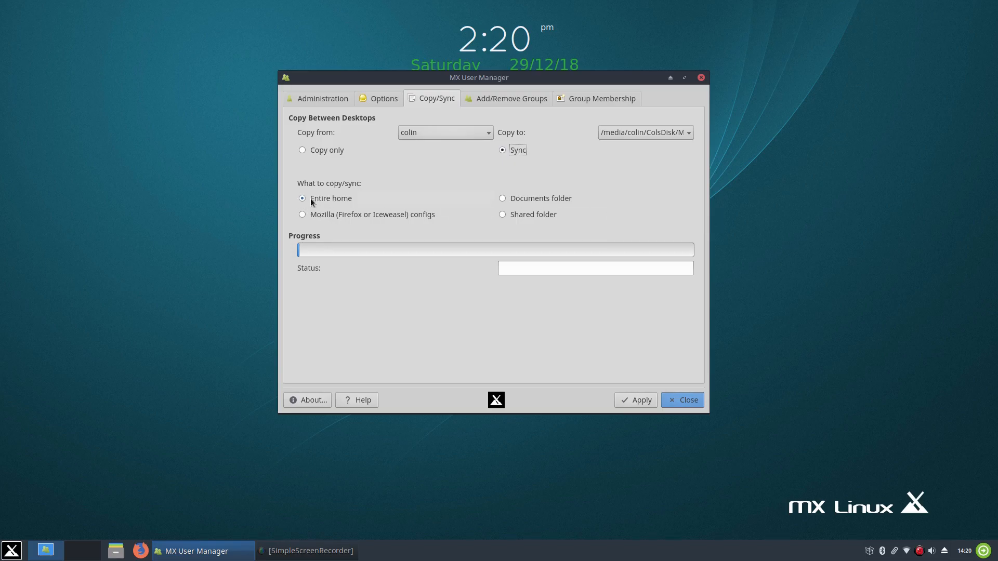
{"action": "left_click", "coordinate": [502, 200]}
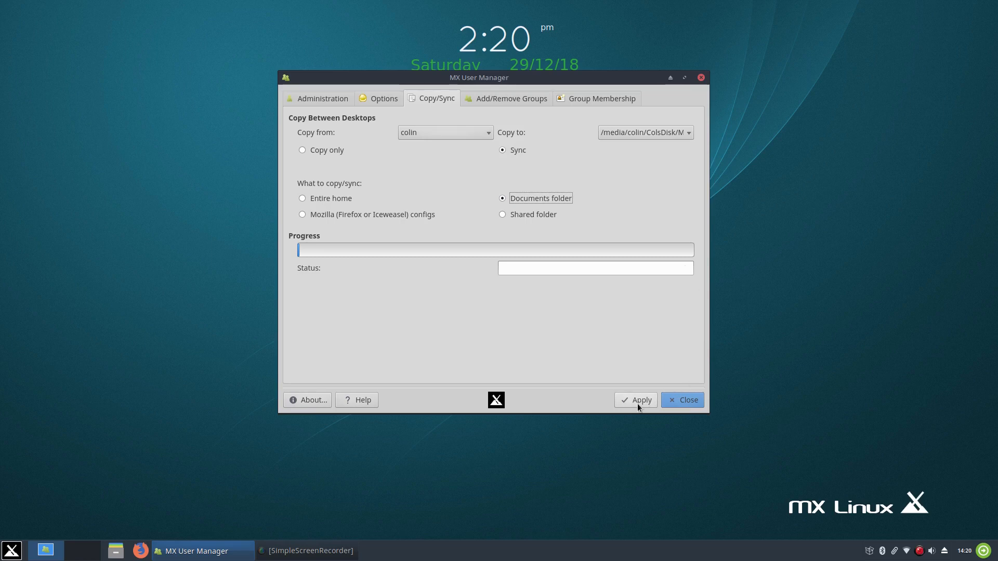
Examine the contents of the home directory's Documents, Downloads and Pictures folders, and move the file manager window aside
{"action": "left_click", "coordinate": [110, 555]}
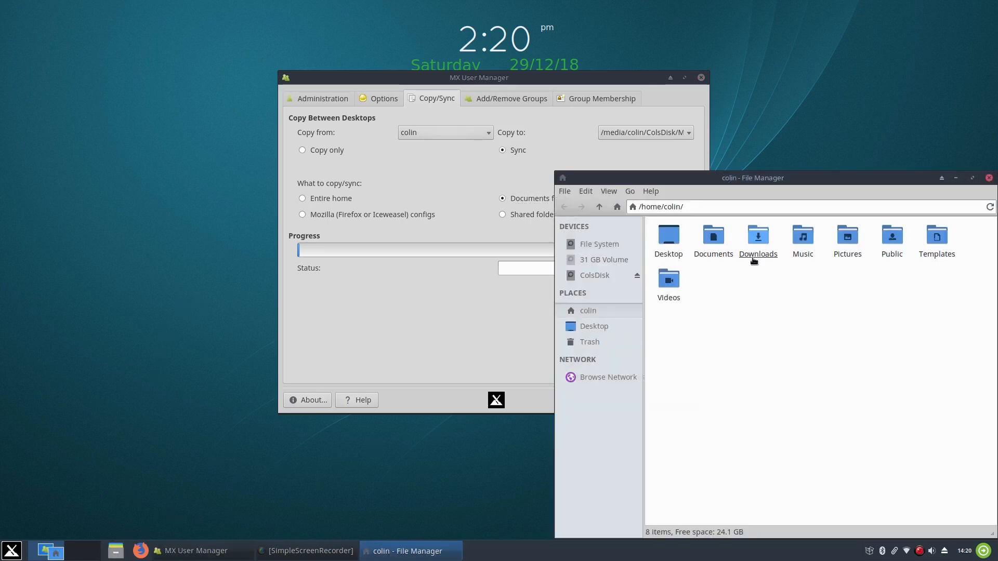
{"action": "double_click", "coordinate": [713, 237]}
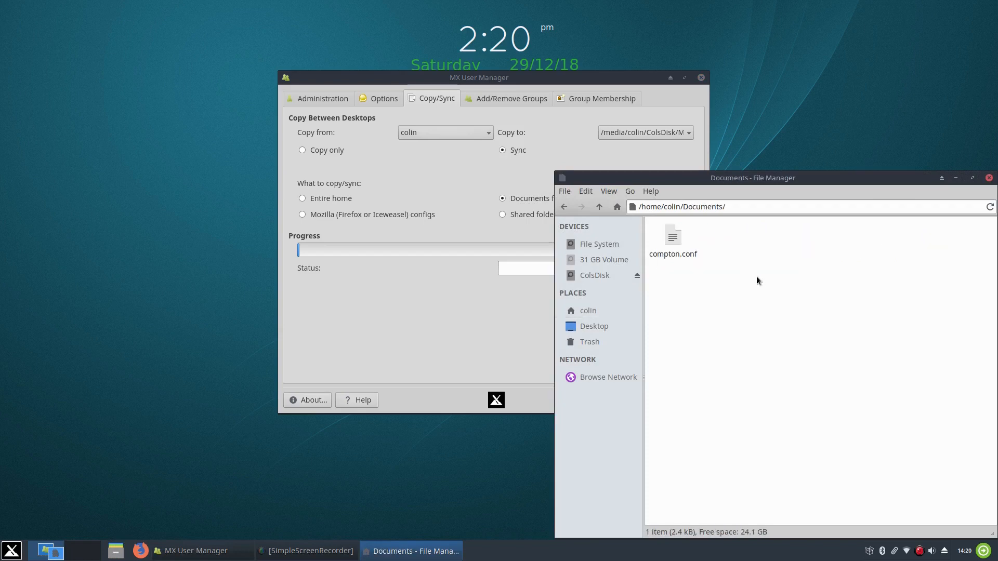
{"action": "left_click", "coordinate": [564, 207]}
{"action": "double_click", "coordinate": [759, 239]}
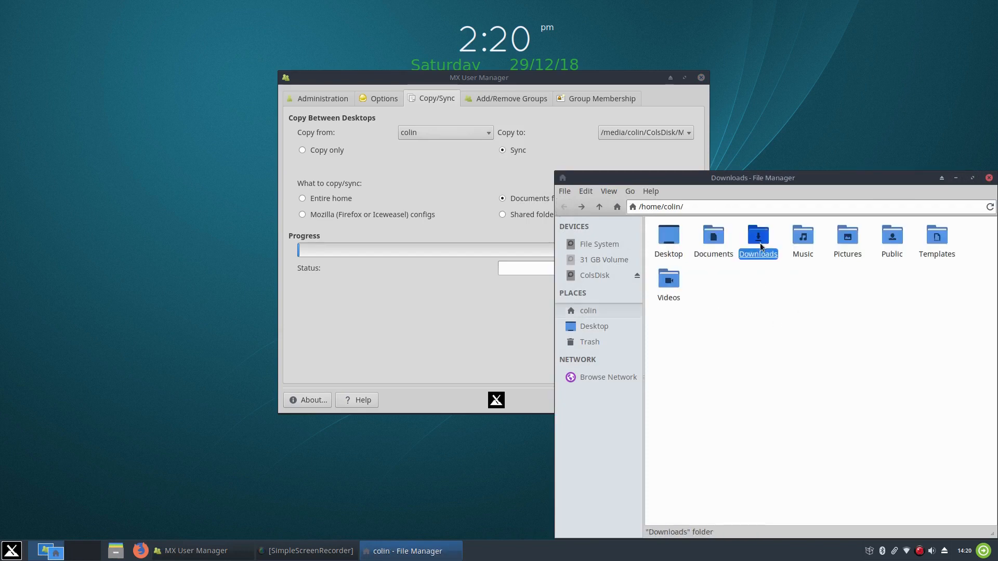
{"action": "left_click", "coordinate": [564, 207]}
{"action": "double_click", "coordinate": [844, 232]}
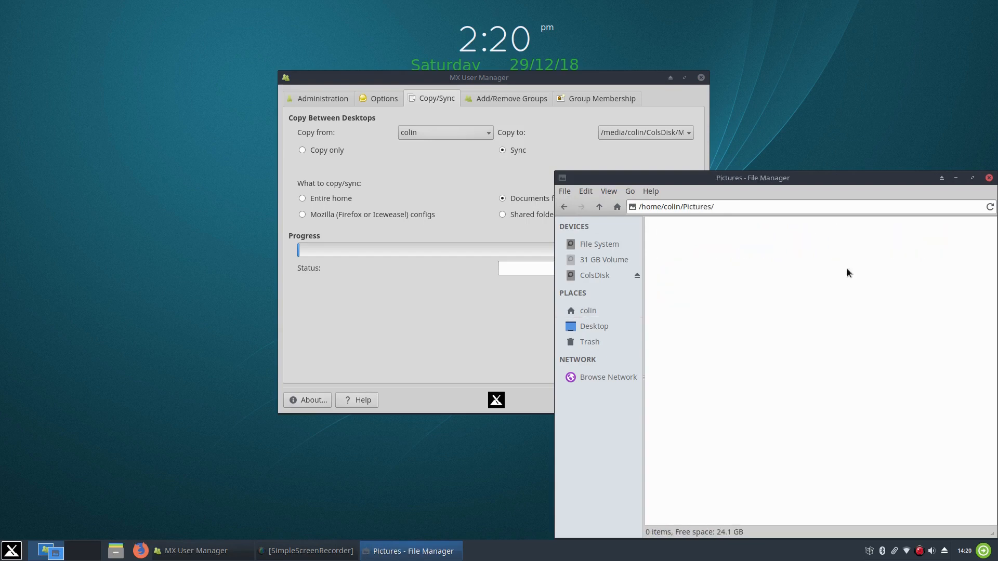
{"action": "left_click", "coordinate": [565, 207]}
{"action": "left_click_drag", "start_coordinate": [707, 178], "coordinate": [535, 33]}
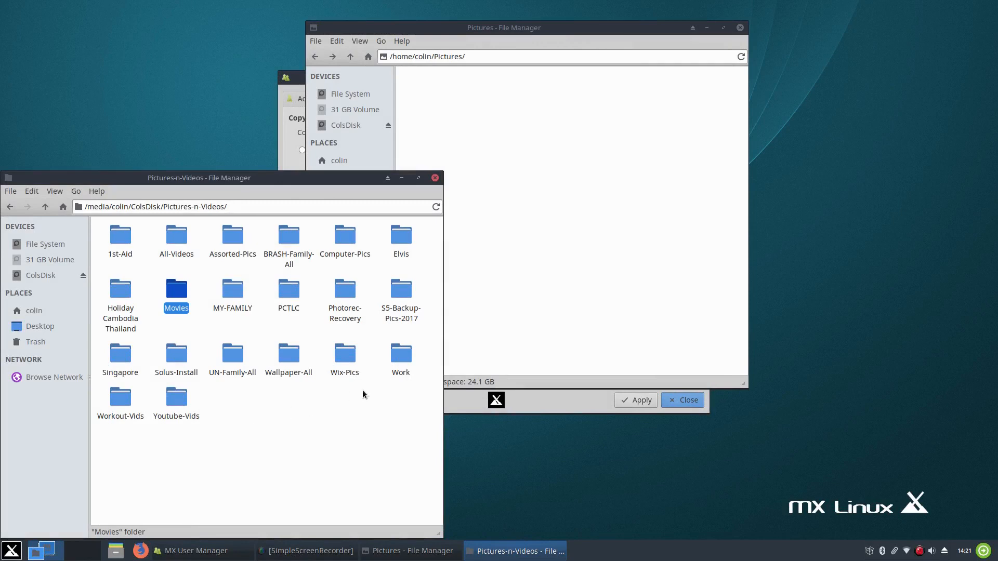
Browse the Wallpaper-All folder on ColsDisk, looking into the Deepin folder and the wallpaper folder just before it
{"action": "left_click", "coordinate": [287, 353]}
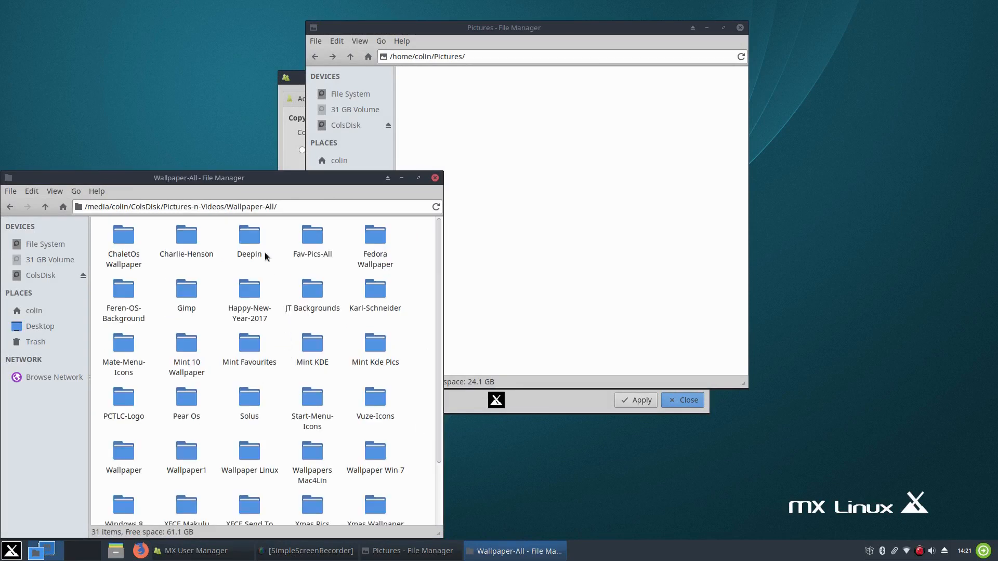
{"action": "left_click", "coordinate": [250, 236]}
{"action": "left_click", "coordinate": [12, 208]}
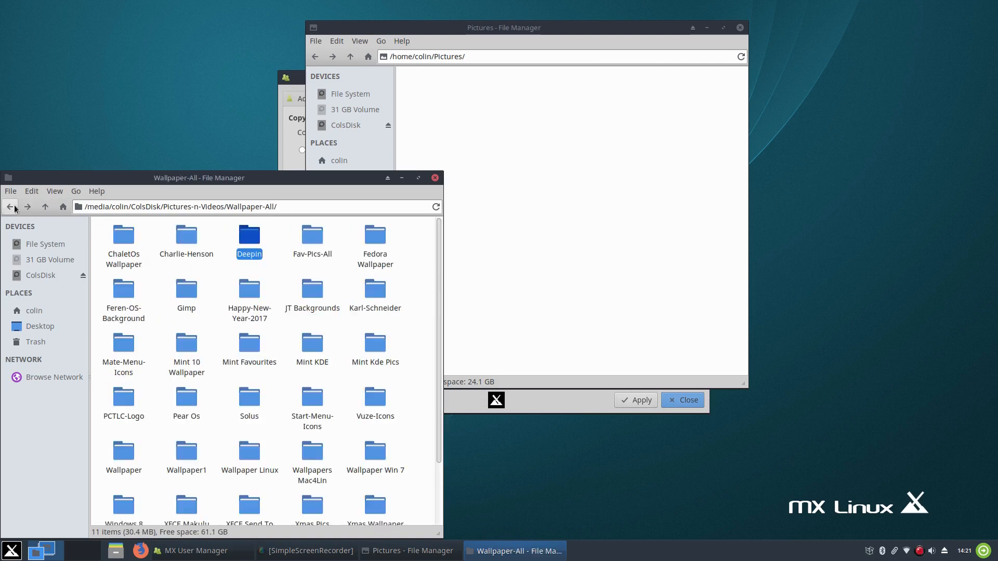
{"action": "left_click", "coordinate": [189, 238]}
{"action": "double_click", "coordinate": [188, 238]}
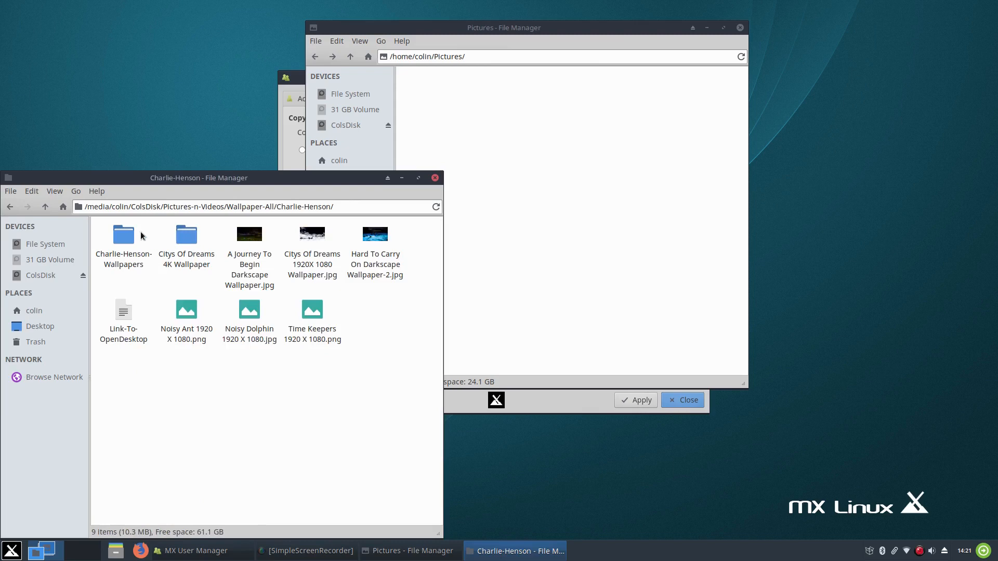
{"action": "left_click", "coordinate": [12, 207]}
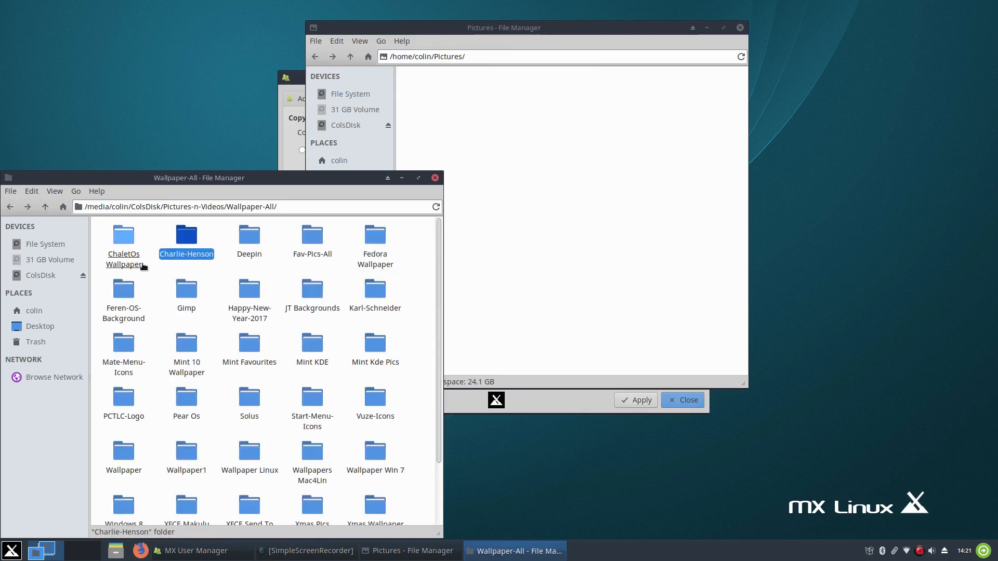
Copy the wallpaper folder just before Deepin from Wallpaper-All into the home directory's Pictures folder
{"action": "right_click", "coordinate": [189, 242]}
{"action": "left_click", "coordinate": [210, 311]}
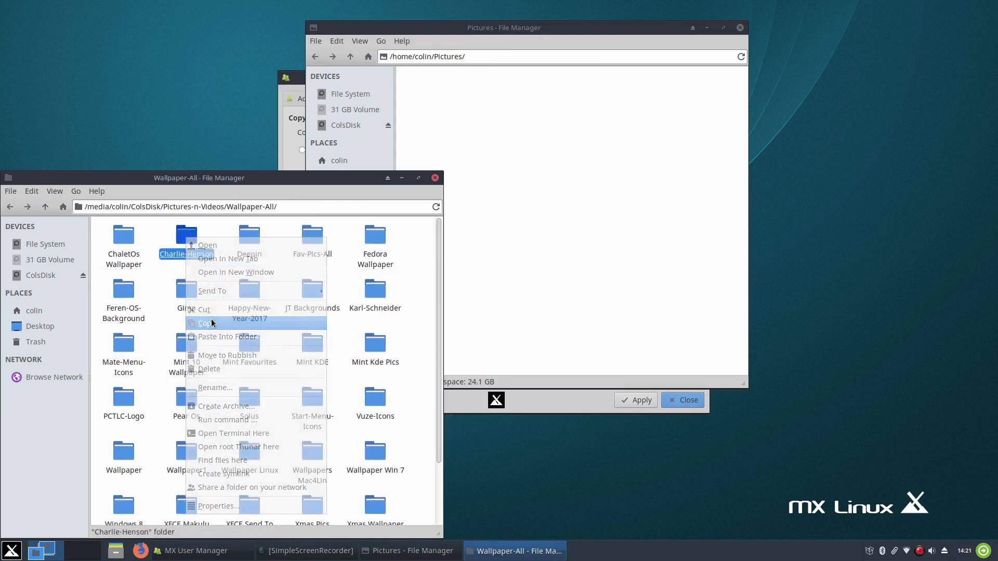
{"action": "left_click", "coordinate": [549, 143]}
{"action": "left_click", "coordinate": [339, 161]}
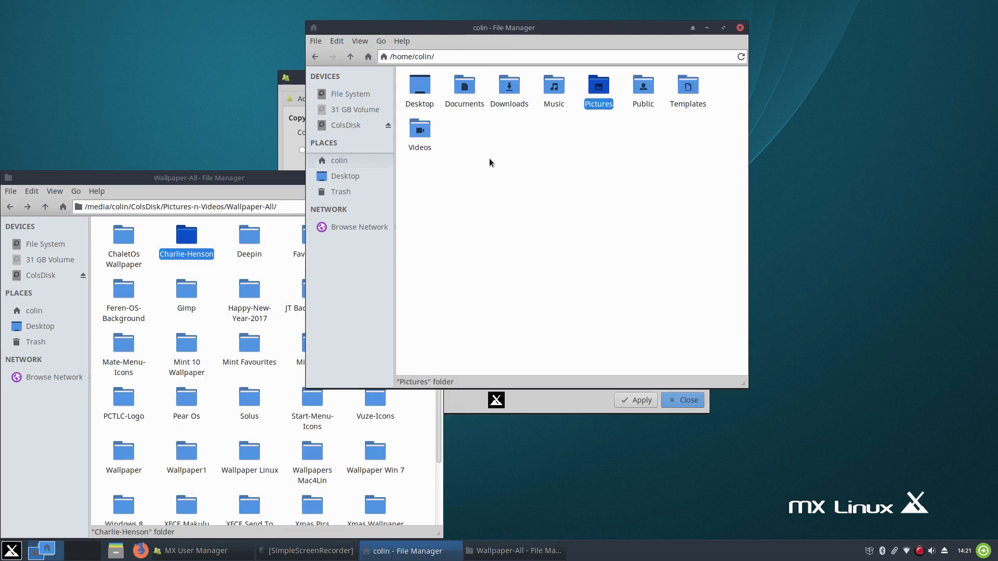
{"action": "double_click", "coordinate": [599, 94]}
{"action": "right_click", "coordinate": [557, 193]}
{"action": "left_click", "coordinate": [588, 225]}
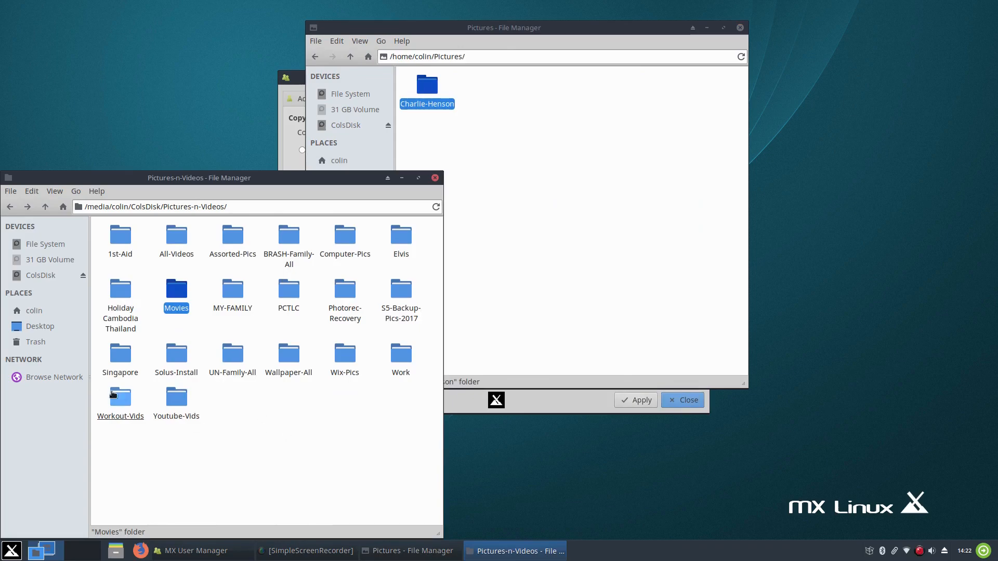
Browse the Youtube-Vids folder in Pictures-n-Videos on ColsDisk and look inside its Solus-Install-Boot-File folder
{"action": "left_click", "coordinate": [120, 398]}
{"action": "double_click", "coordinate": [176, 400]}
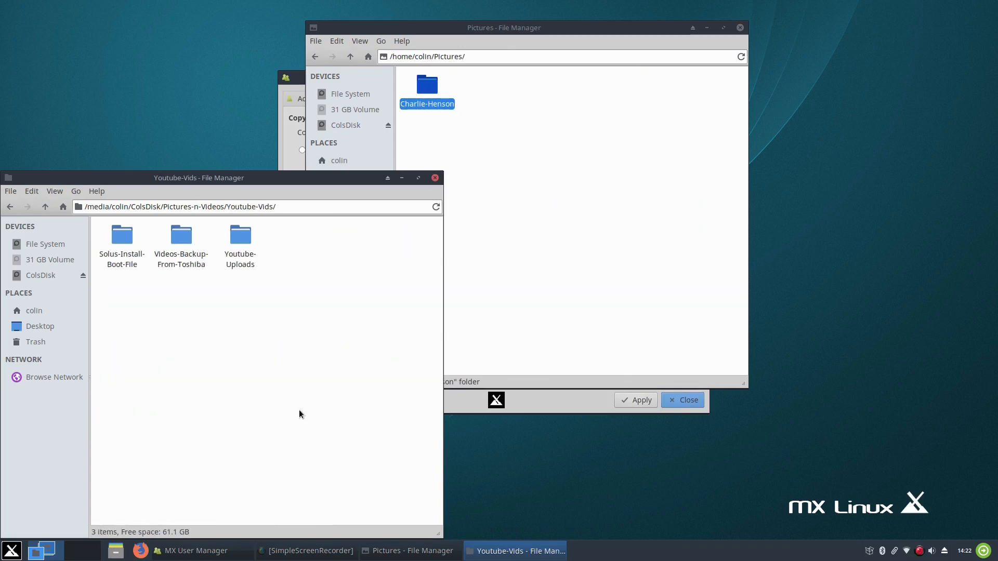
{"action": "left_click", "coordinate": [120, 235]}
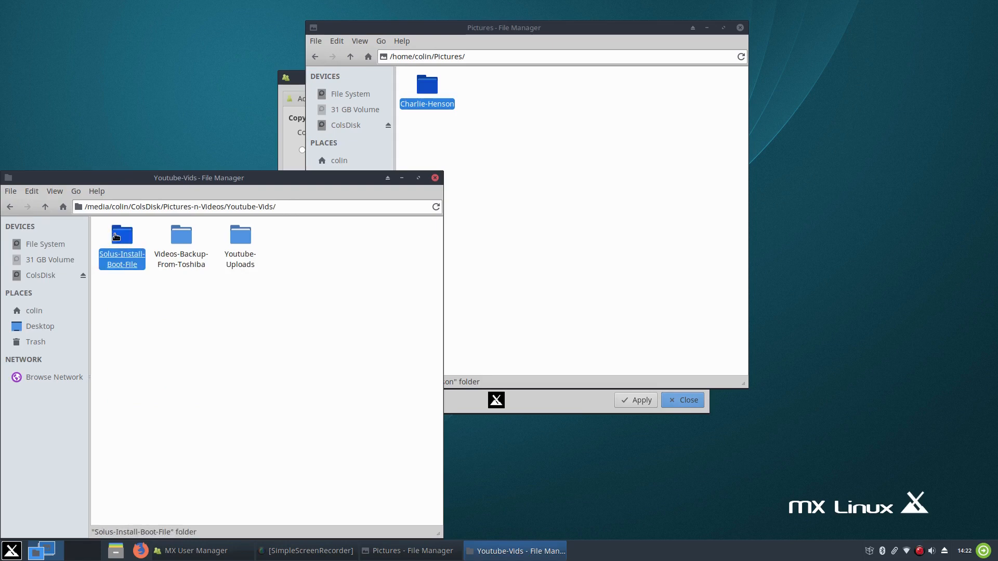
{"action": "double_click", "coordinate": [120, 235]}
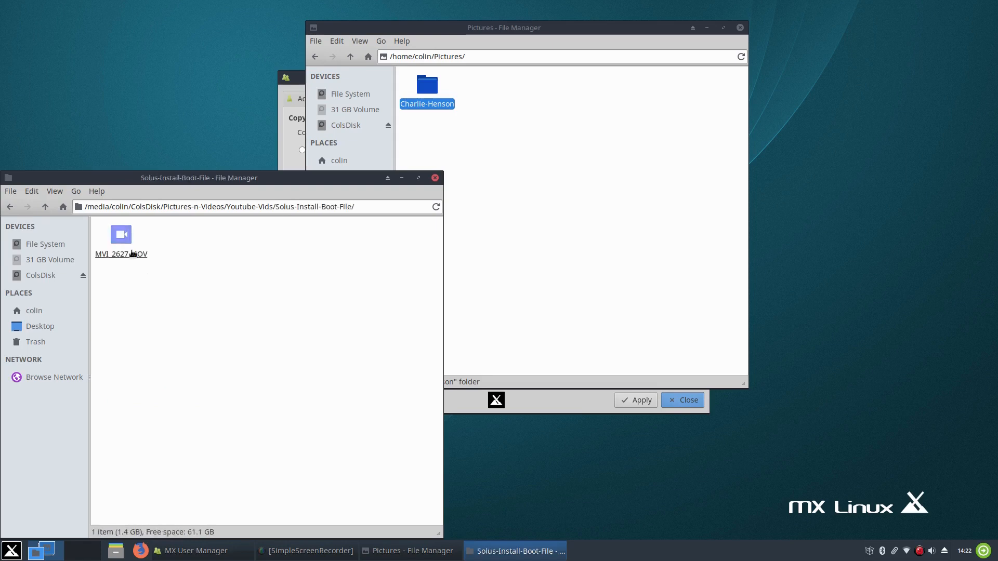
{"action": "left_click", "coordinate": [10, 207]}
Copy the Solus-Install-Boot-File folder from Youtube-Vids into the home directory's Videos folder
{"action": "right_click", "coordinate": [118, 236]}
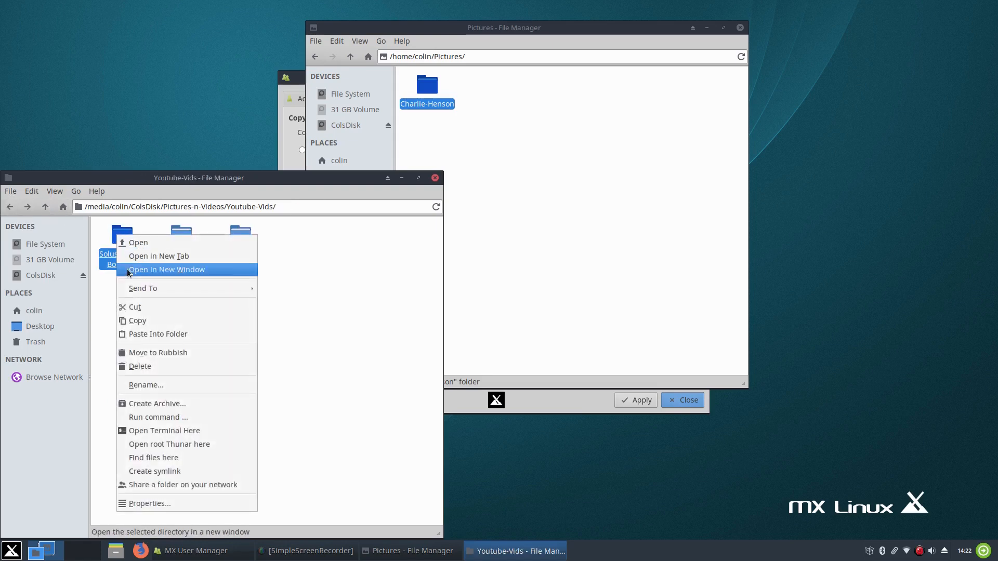
{"action": "left_click", "coordinate": [148, 319]}
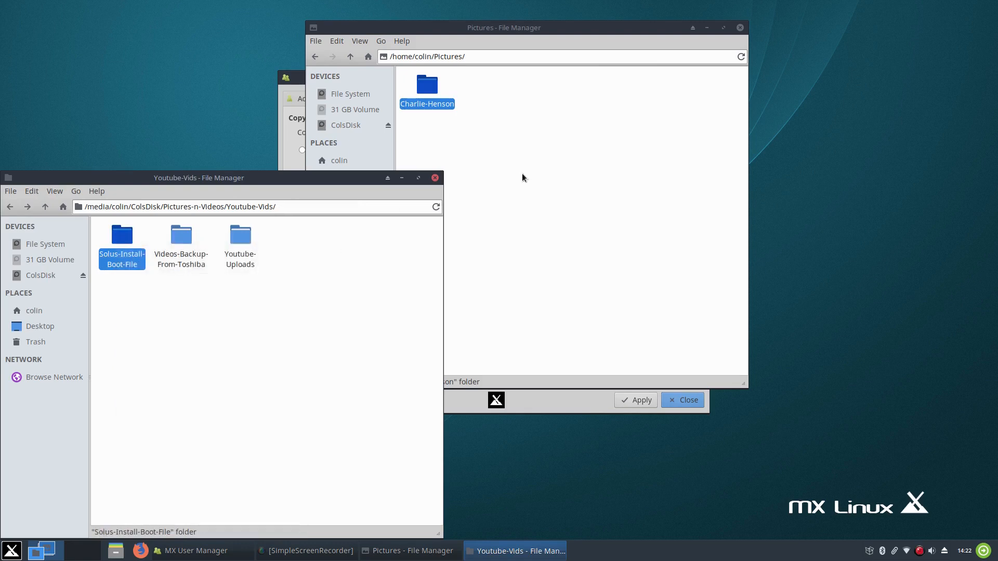
{"action": "left_click", "coordinate": [462, 198]}
{"action": "left_click", "coordinate": [350, 164]}
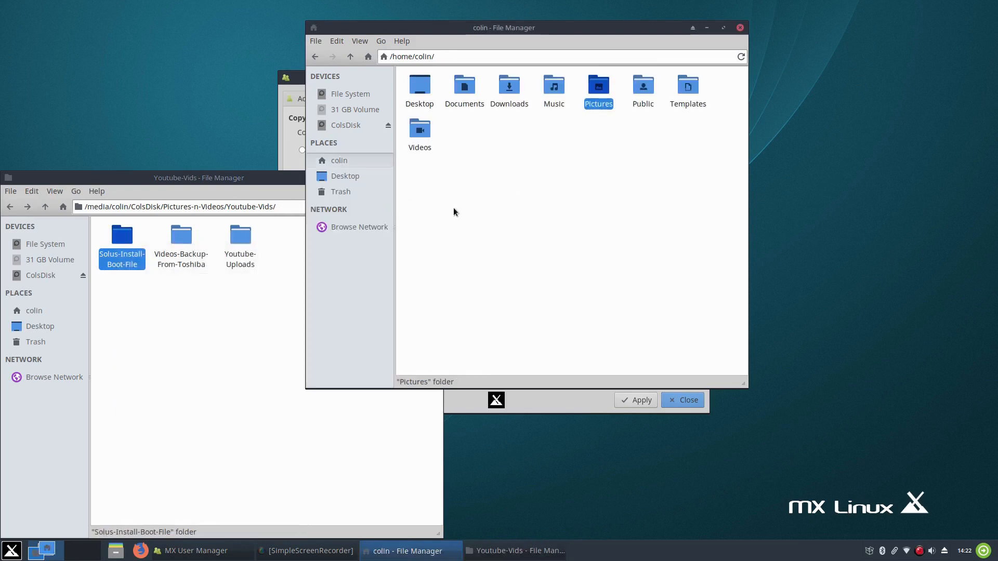
{"action": "double_click", "coordinate": [419, 130]}
{"action": "right_click", "coordinate": [551, 209]}
{"action": "left_click", "coordinate": [572, 247]}
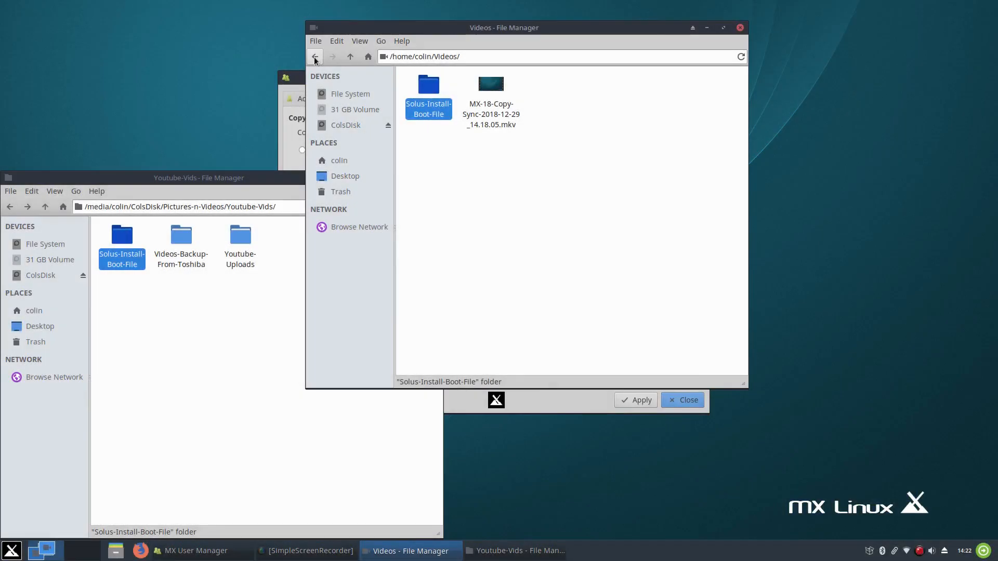
On ColsDisk, browse Linux-All through both nested Text-Notes folders to Linux Text Notes, and look inside its Arch folder
{"action": "left_click", "coordinate": [10, 206]}
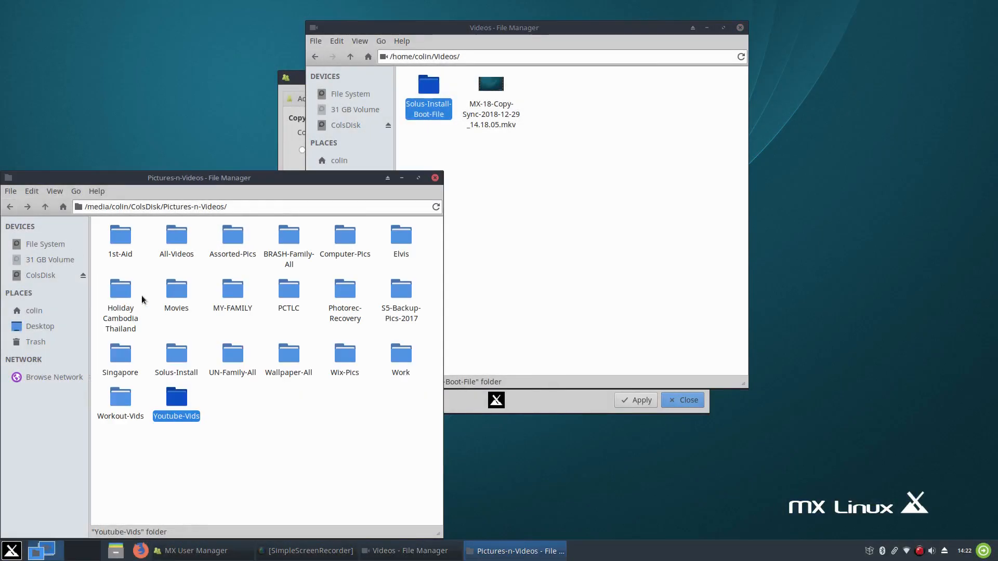
{"action": "left_click", "coordinate": [41, 275]}
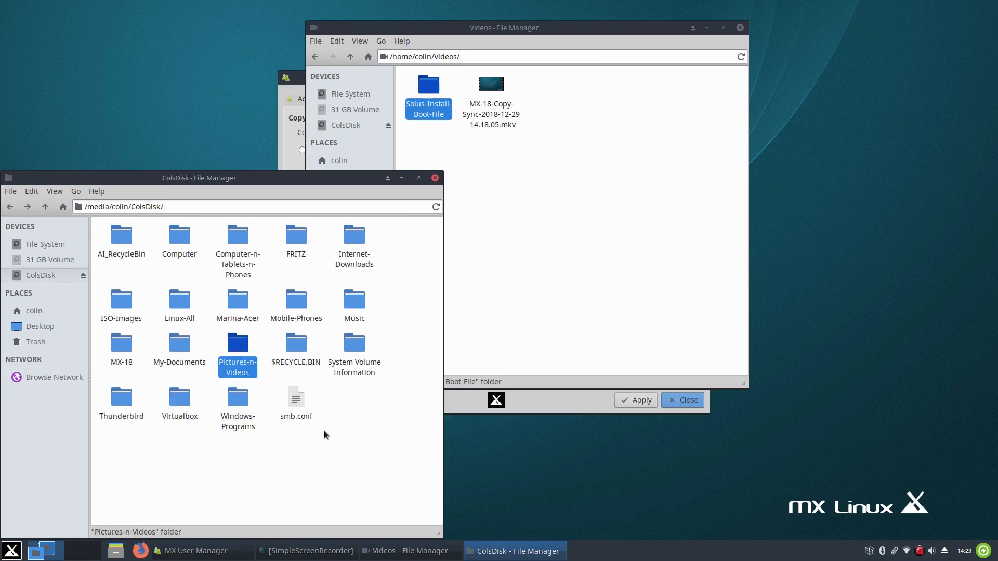
{"action": "double_click", "coordinate": [180, 298]}
{"action": "scroll", "coordinate": [275, 432], "scroll_direction": "down", "scroll_amount": 5}
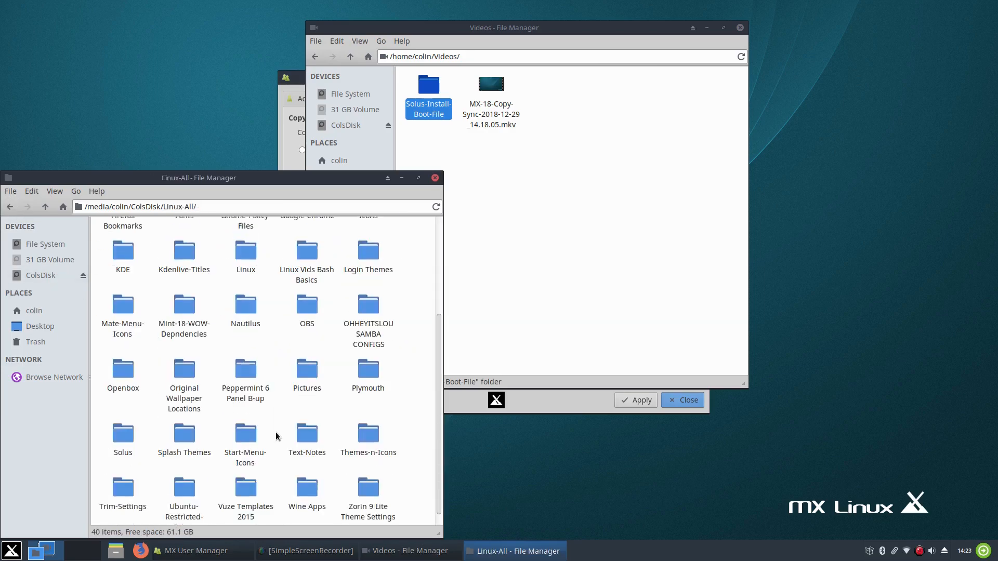
{"action": "double_click", "coordinate": [308, 420]}
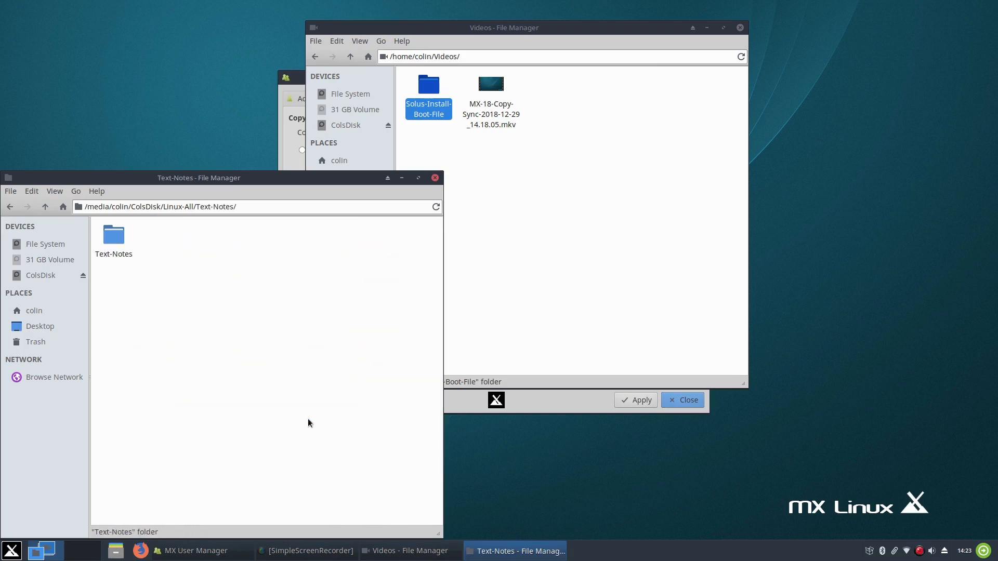
{"action": "double_click", "coordinate": [114, 239]}
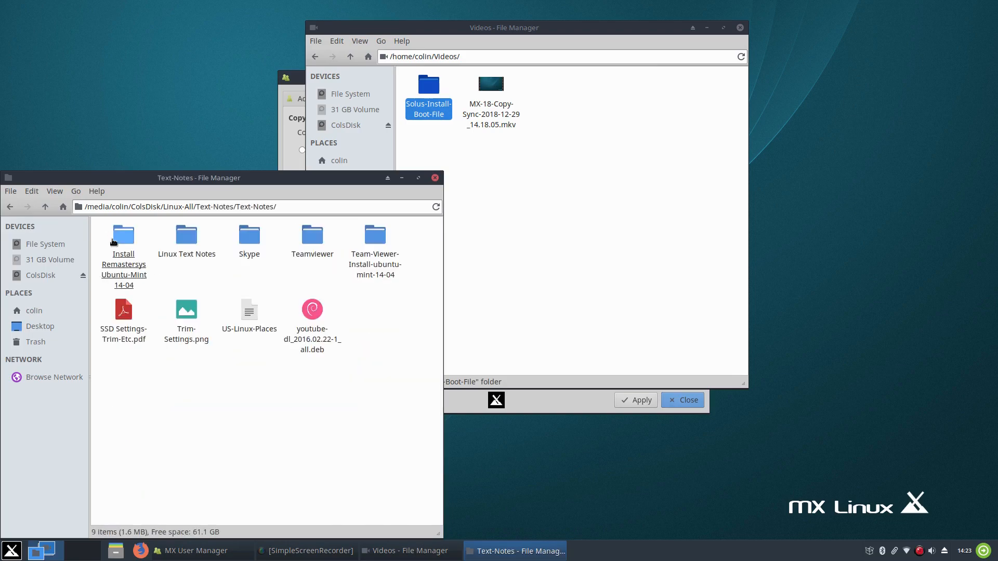
{"action": "left_click", "coordinate": [190, 237]}
{"action": "double_click", "coordinate": [190, 237]}
{"action": "left_click", "coordinate": [246, 305]}
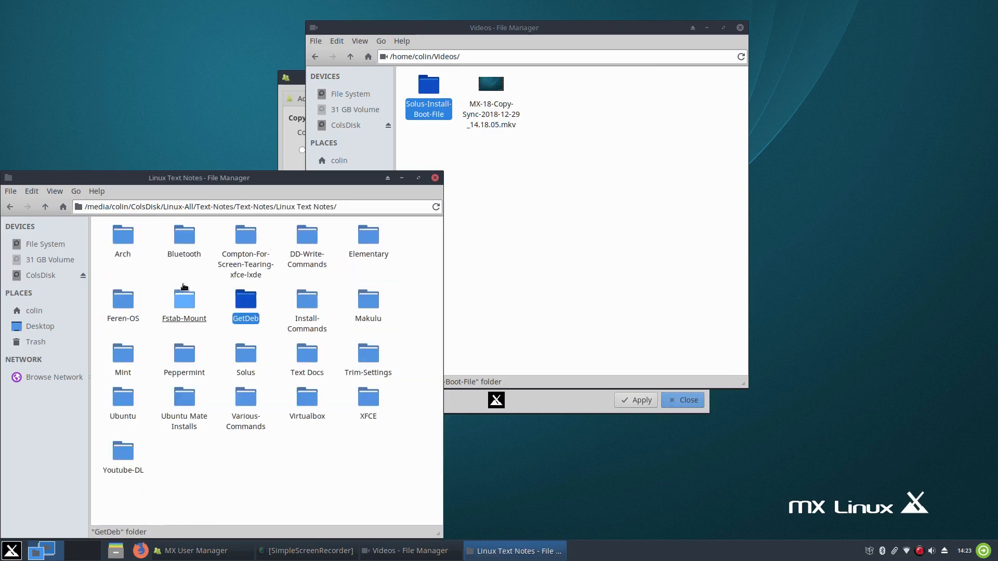
{"action": "double_click", "coordinate": [124, 239]}
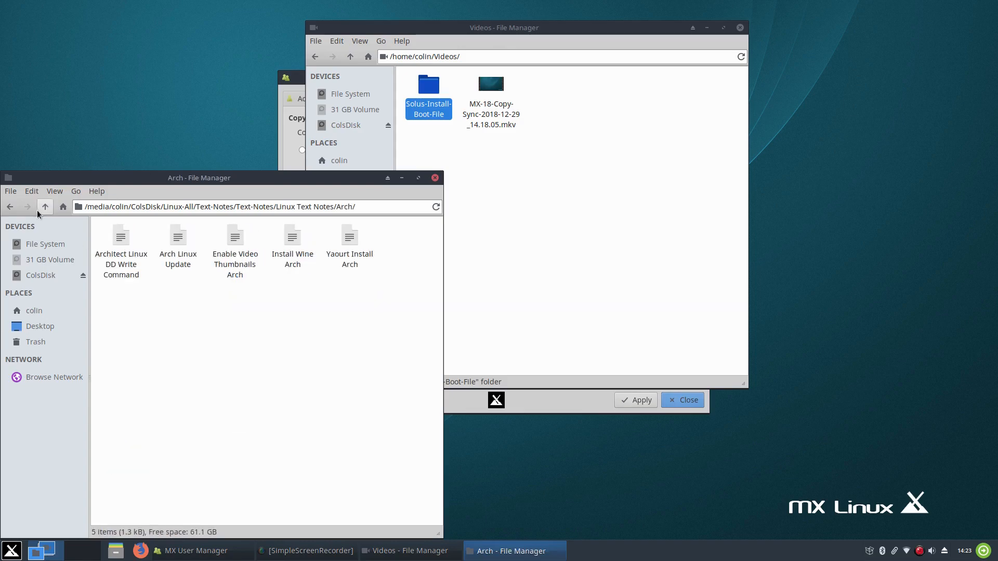
{"action": "left_click", "coordinate": [10, 206]}
Copy the Arch folder from Linux Text Notes into the home directory's Documents folder
{"action": "right_click", "coordinate": [124, 234]}
{"action": "left_click", "coordinate": [154, 320]}
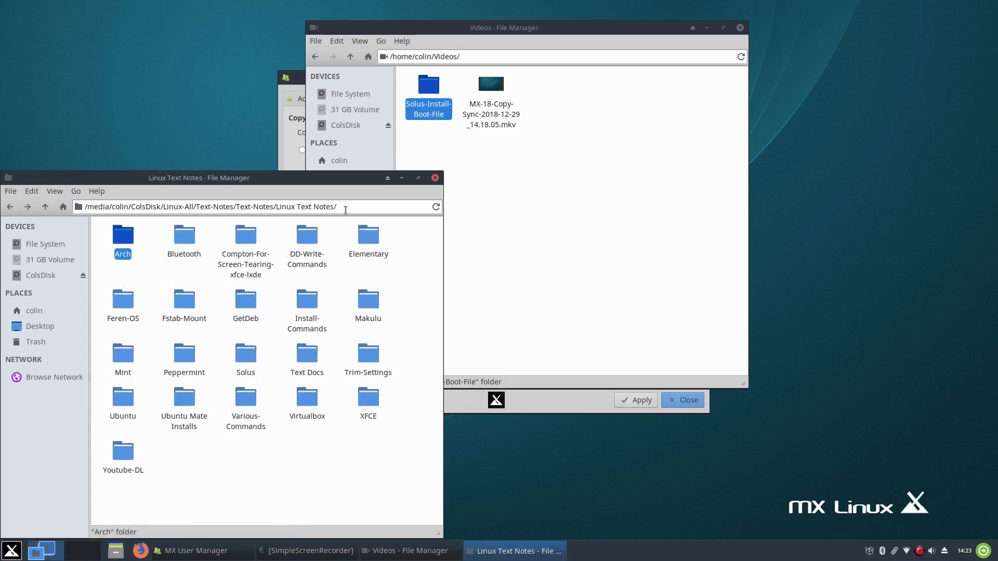
{"action": "left_click", "coordinate": [339, 160]}
{"action": "double_click", "coordinate": [464, 85]}
{"action": "right_click", "coordinate": [502, 193]}
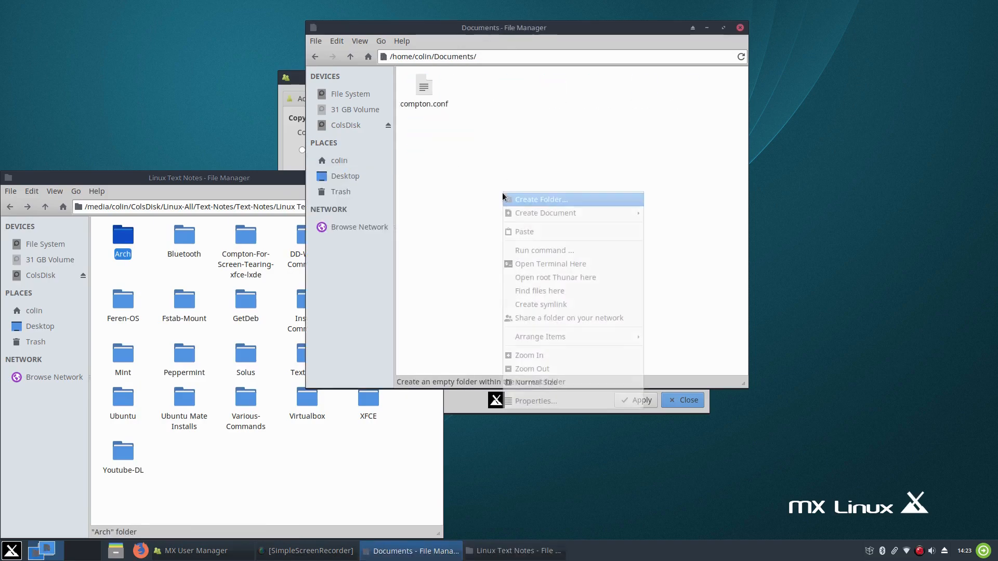
{"action": "left_click", "coordinate": [533, 229]}
Copy the Teamviewer folder from the inner Text-Notes folder into the home directory's Downloads folder, and close both file manager windows
{"action": "left_click", "coordinate": [216, 447]}
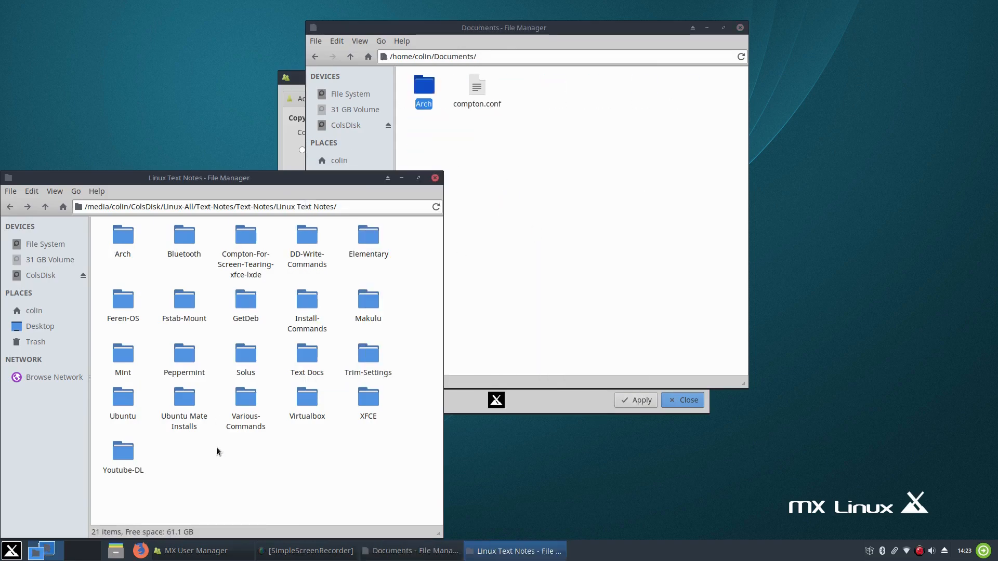
{"action": "key", "text": "alt+Left"}
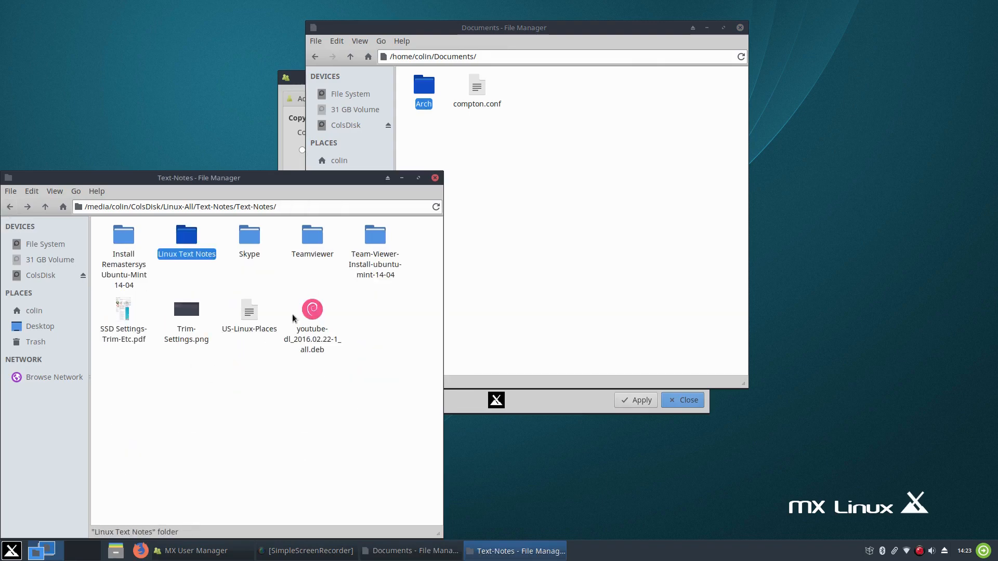
{"action": "left_click", "coordinate": [313, 237]}
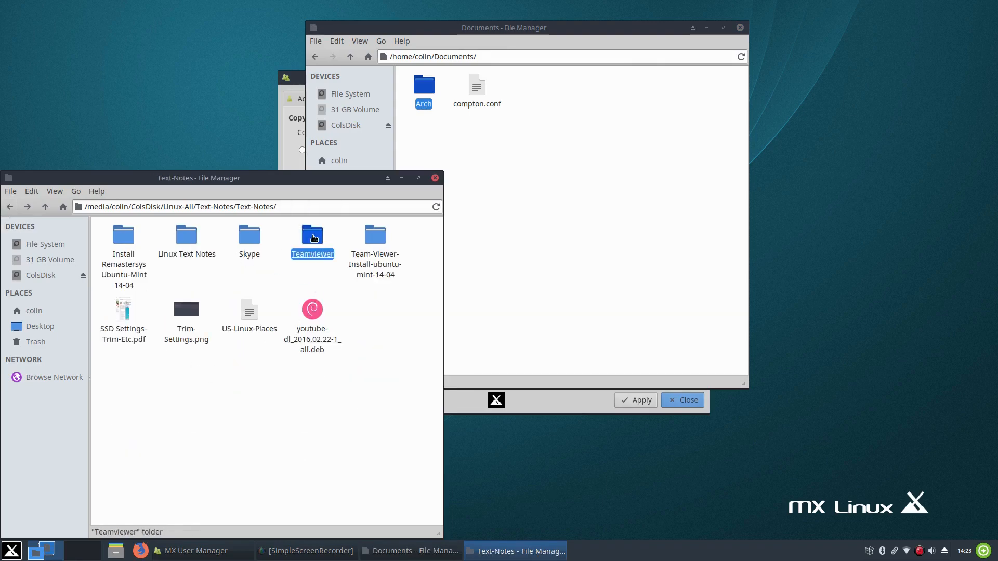
{"action": "right_click", "coordinate": [317, 238]}
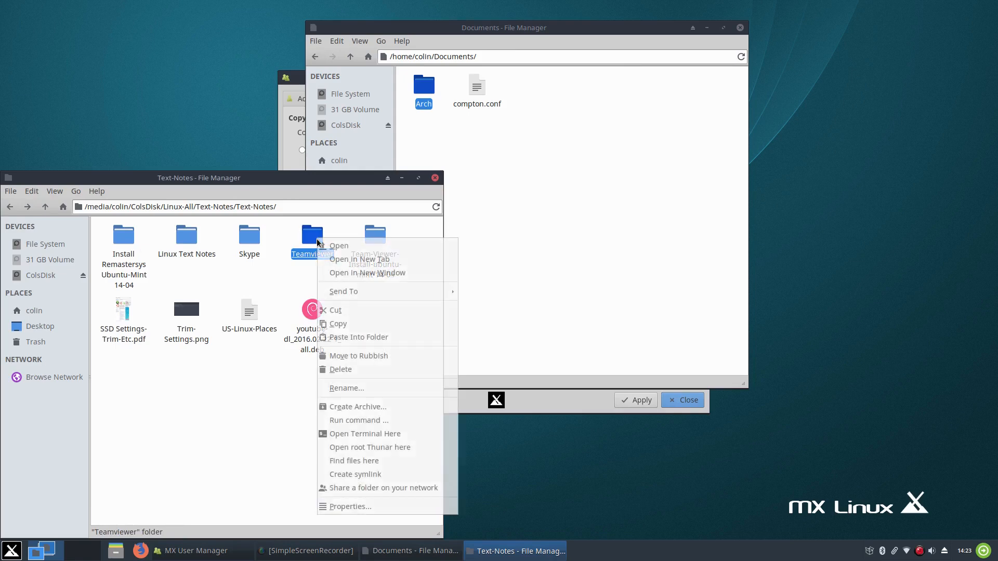
{"action": "left_click", "coordinate": [348, 325]}
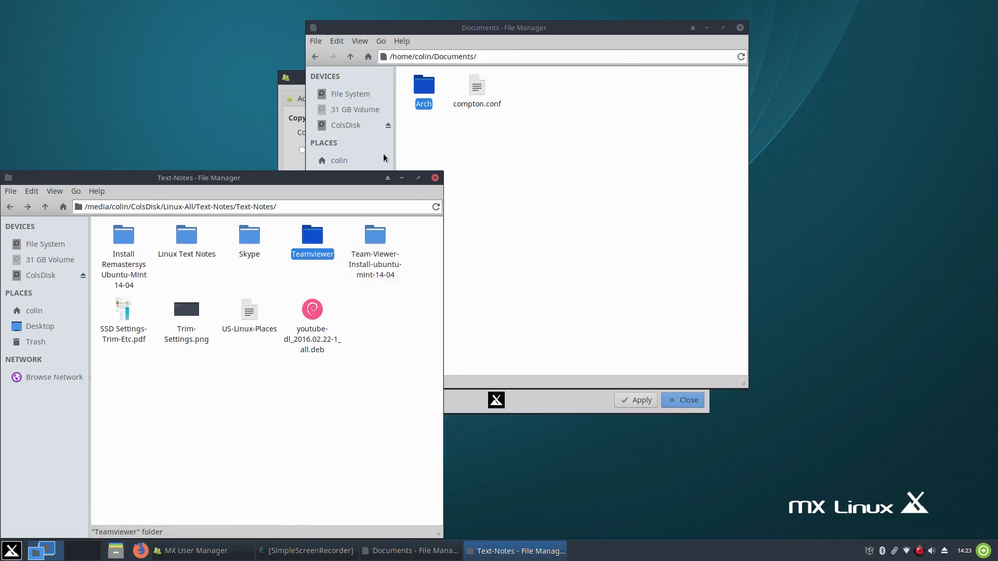
{"action": "left_click", "coordinate": [346, 161]}
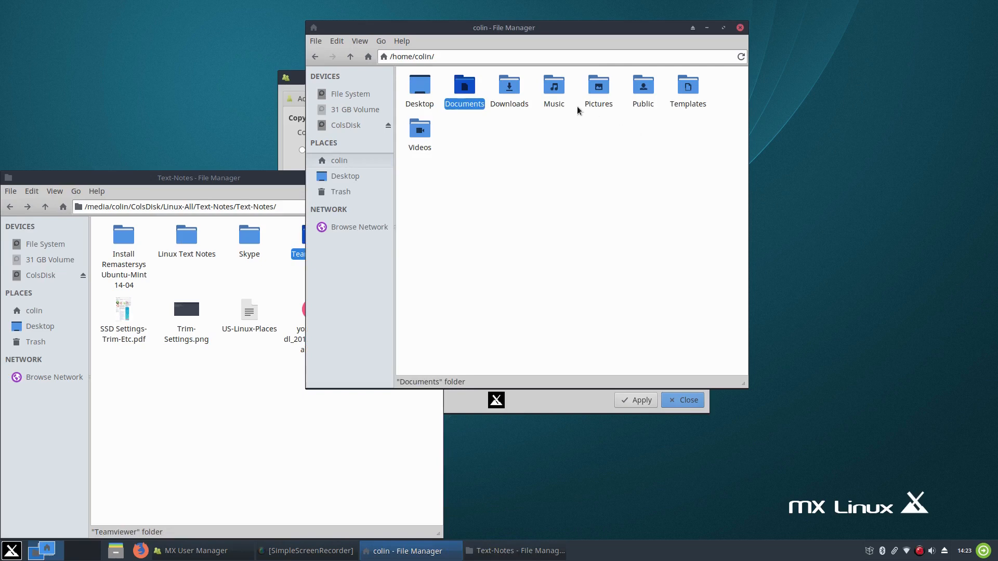
{"action": "double_click", "coordinate": [509, 88]}
{"action": "right_click", "coordinate": [527, 188]}
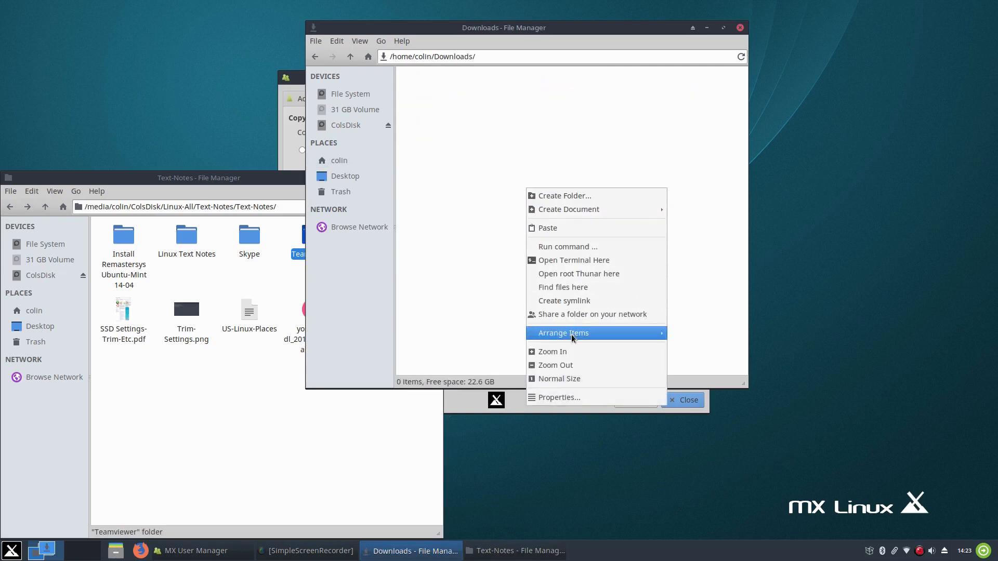
{"action": "left_click", "coordinate": [561, 232]}
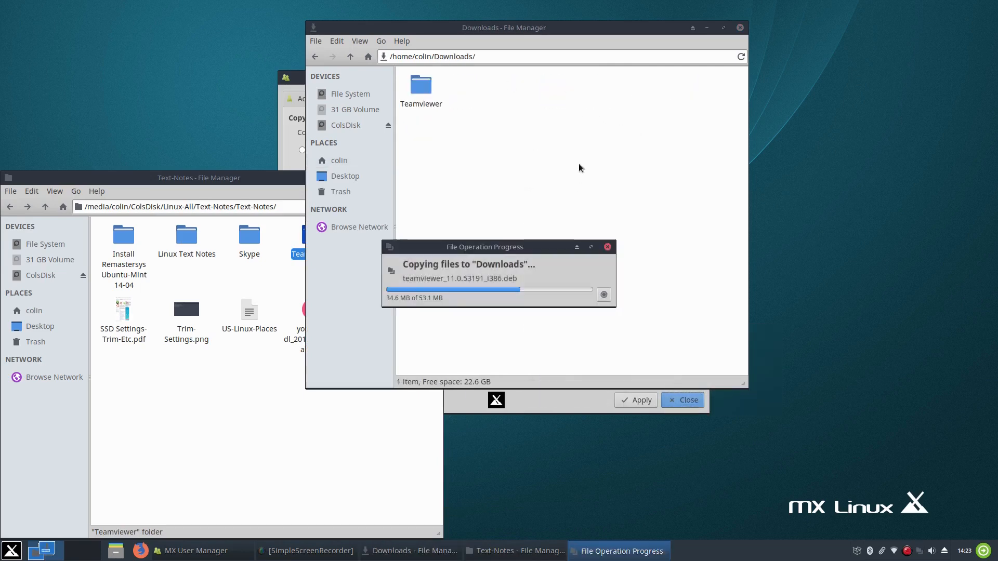
{"action": "left_click", "coordinate": [740, 29]}
{"action": "left_click", "coordinate": [436, 177]}
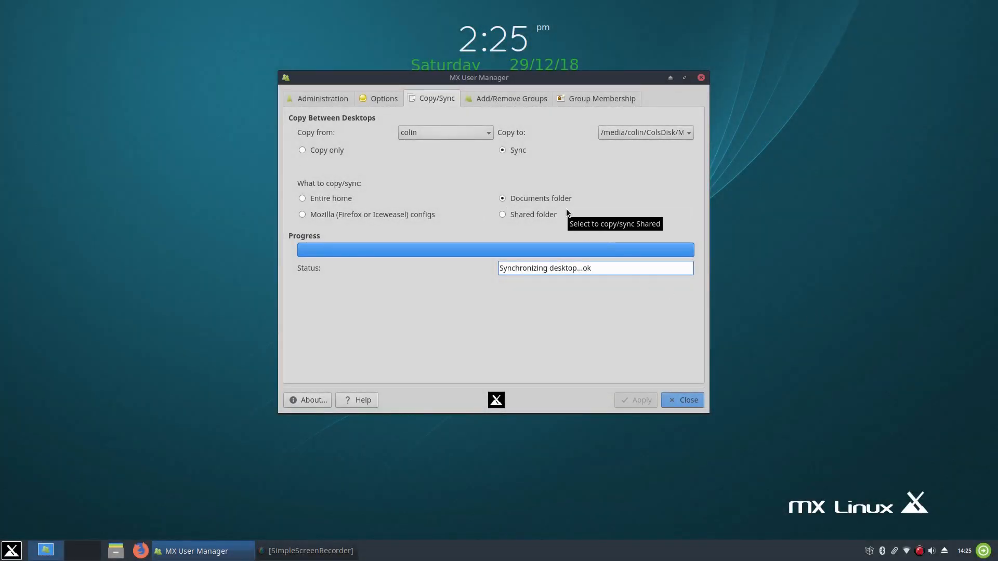
Examine the home directory's Documents folder in a file manager window, opening a second window on it and closing that one again
{"action": "left_click", "coordinate": [116, 552]}
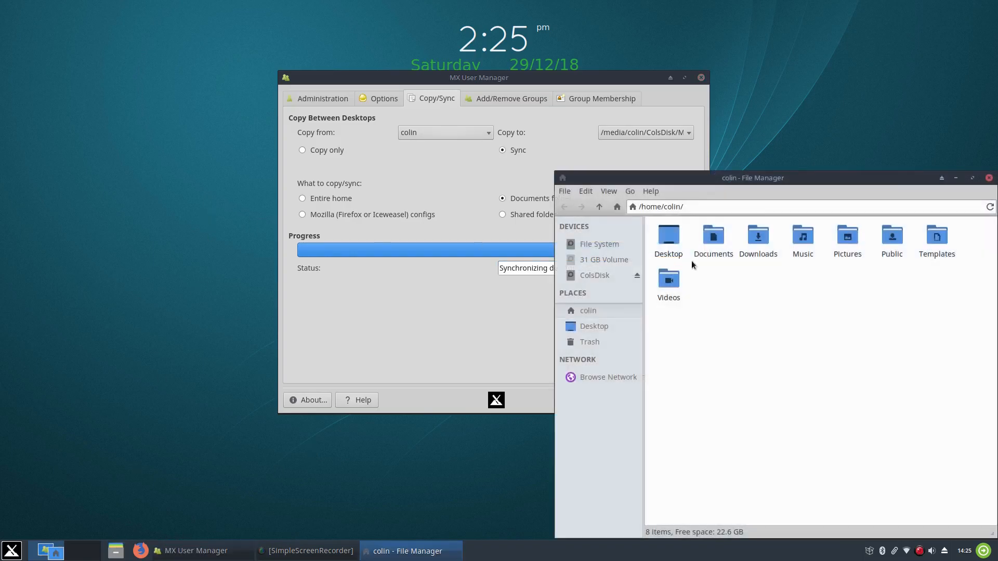
{"action": "left_click", "coordinate": [708, 241]}
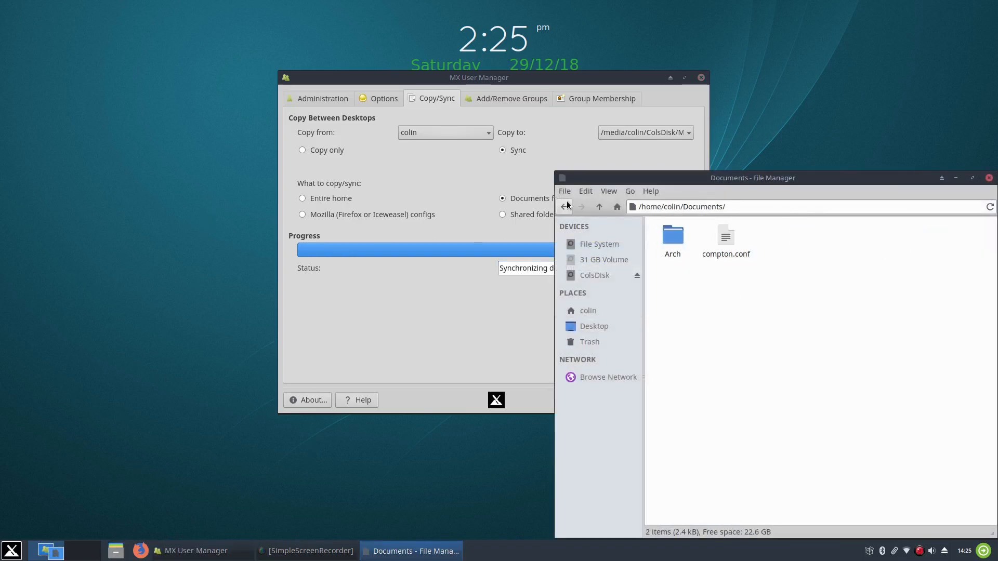
{"action": "left_click", "coordinate": [116, 551]}
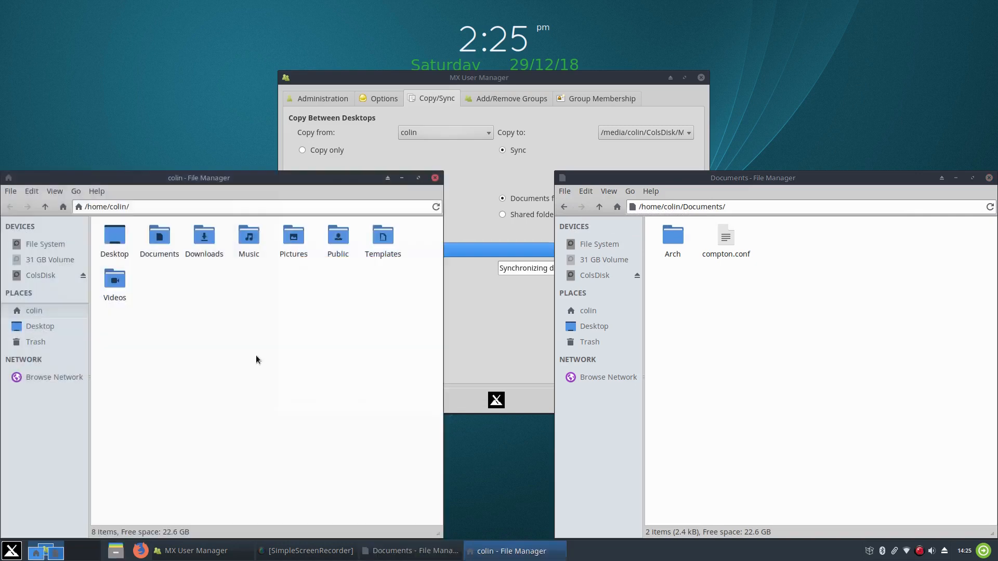
{"action": "double_click", "coordinate": [159, 240]}
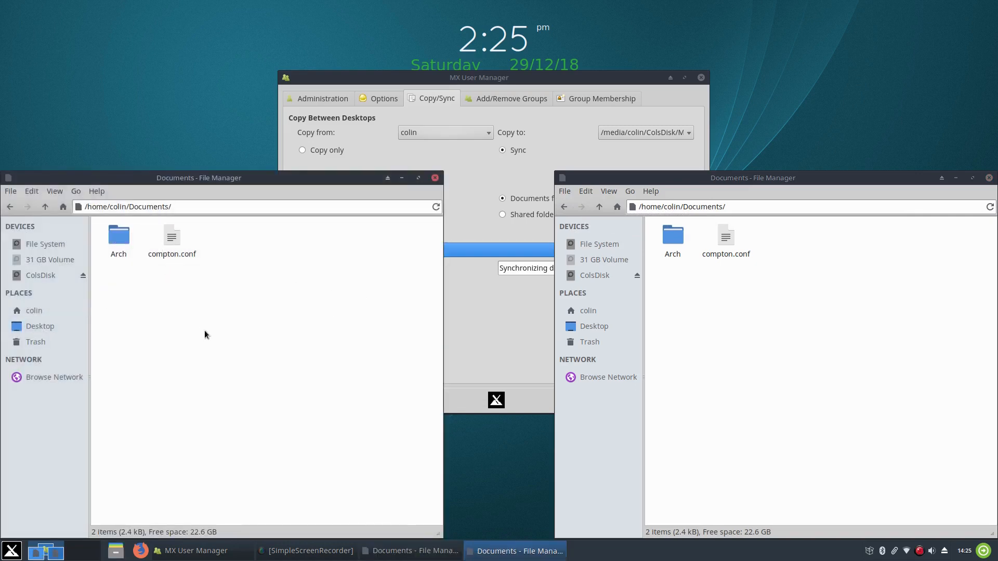
{"action": "left_click", "coordinate": [10, 206]}
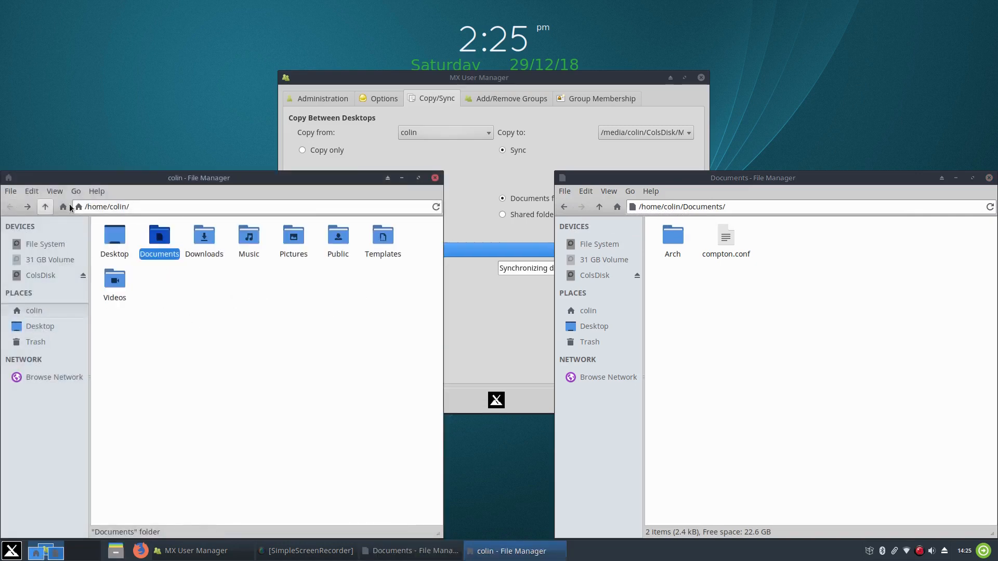
{"action": "left_click", "coordinate": [436, 178]}
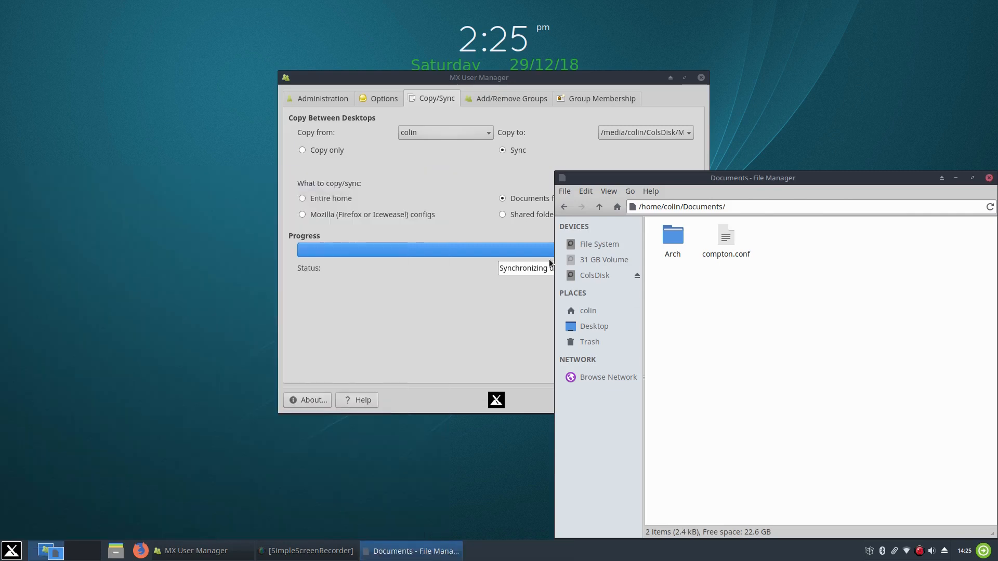
Examine the contents of the Home-Sync folder inside MX-18 on ColsDisk, and close the file manager
{"action": "left_click", "coordinate": [587, 276]}
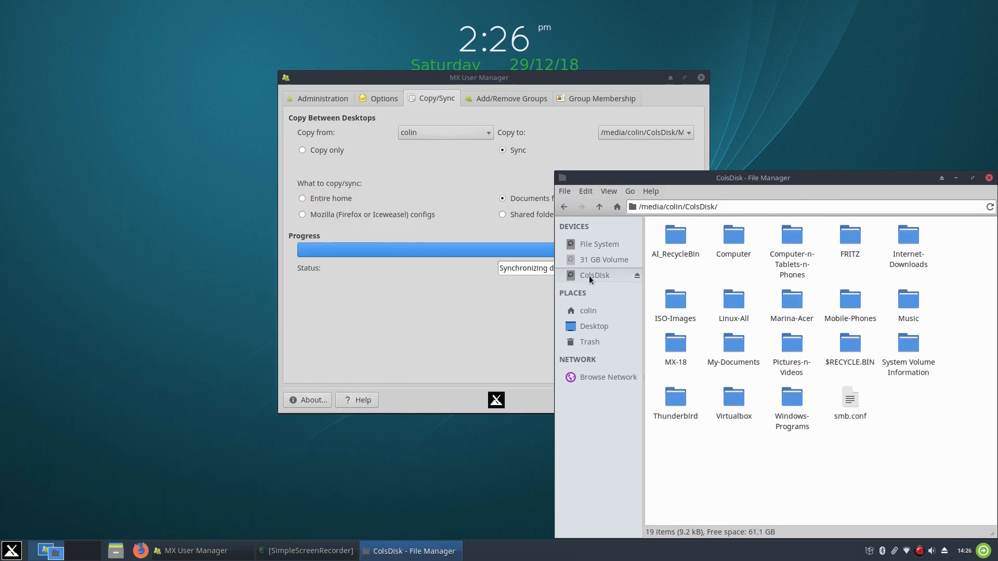
{"action": "double_click", "coordinate": [676, 347]}
{"action": "double_click", "coordinate": [671, 244]}
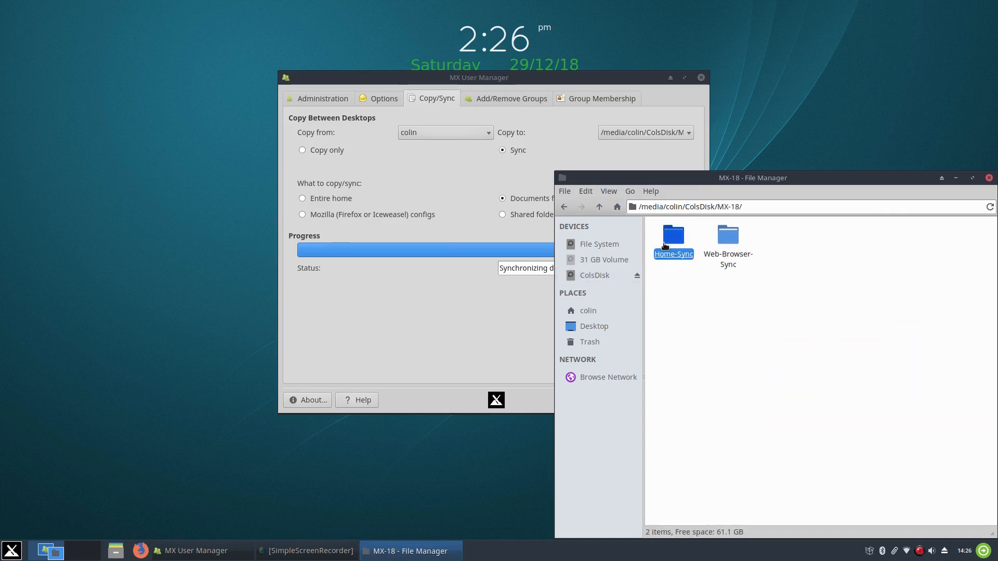
{"action": "double_click", "coordinate": [673, 245]}
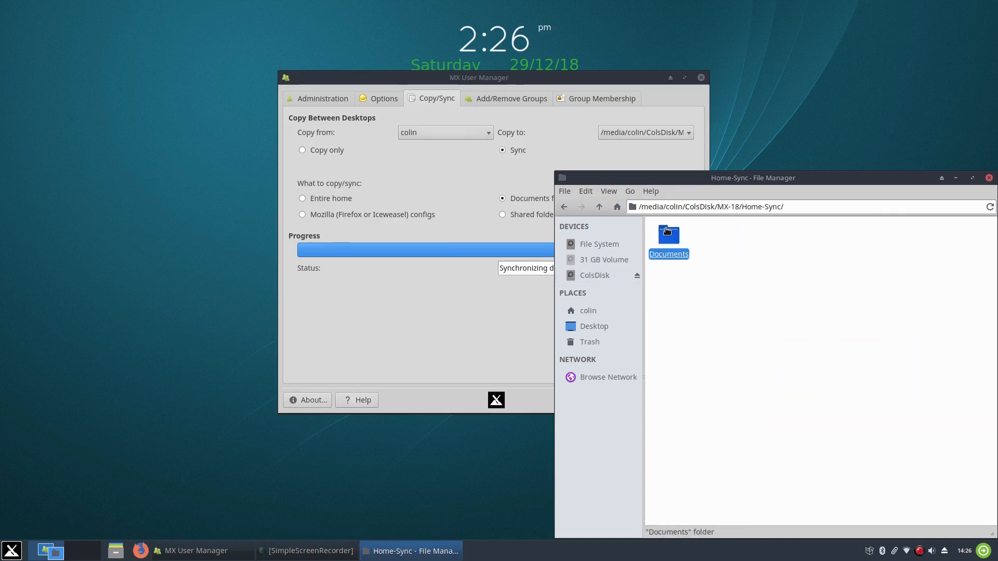
{"action": "left_click", "coordinate": [564, 207]}
{"action": "left_click", "coordinate": [987, 180]}
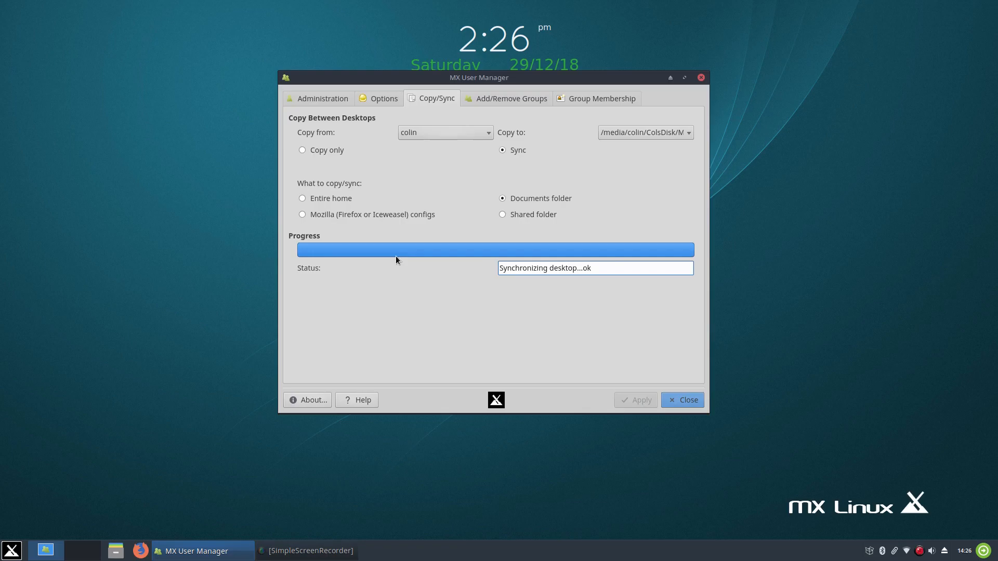
Sync the entire home to the Home-Sync folder inside MX-18 on ColsDisk, checking the selected destination path
{"action": "left_click", "coordinate": [303, 199]}
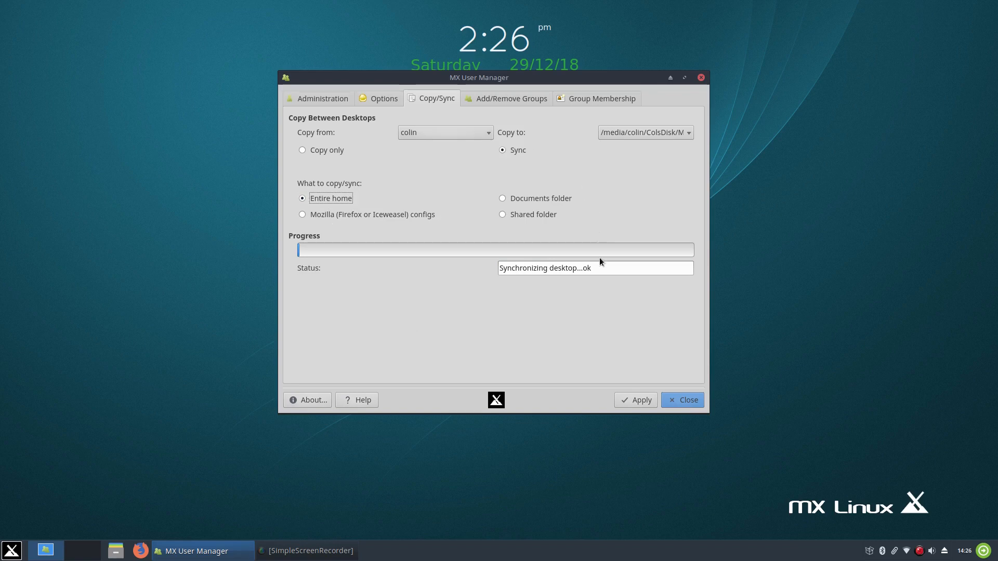
{"action": "left_click", "coordinate": [639, 402]}
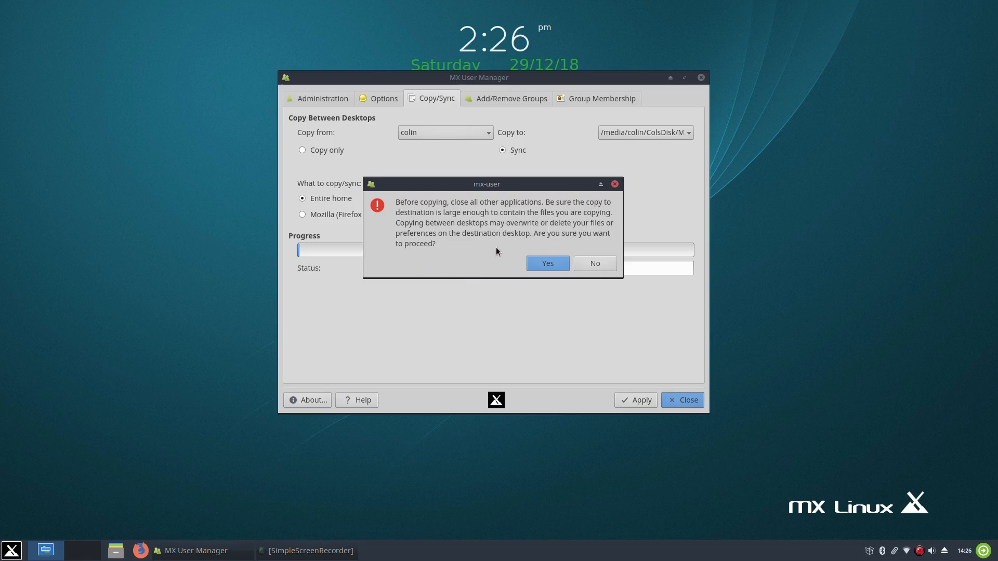
{"action": "left_click", "coordinate": [598, 262]}
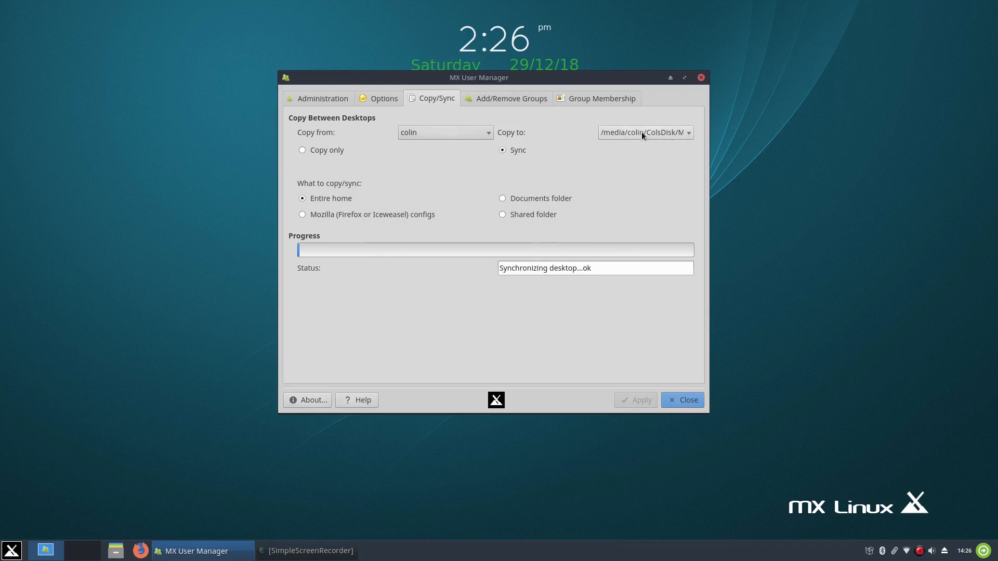
{"action": "left_click", "coordinate": [671, 133]}
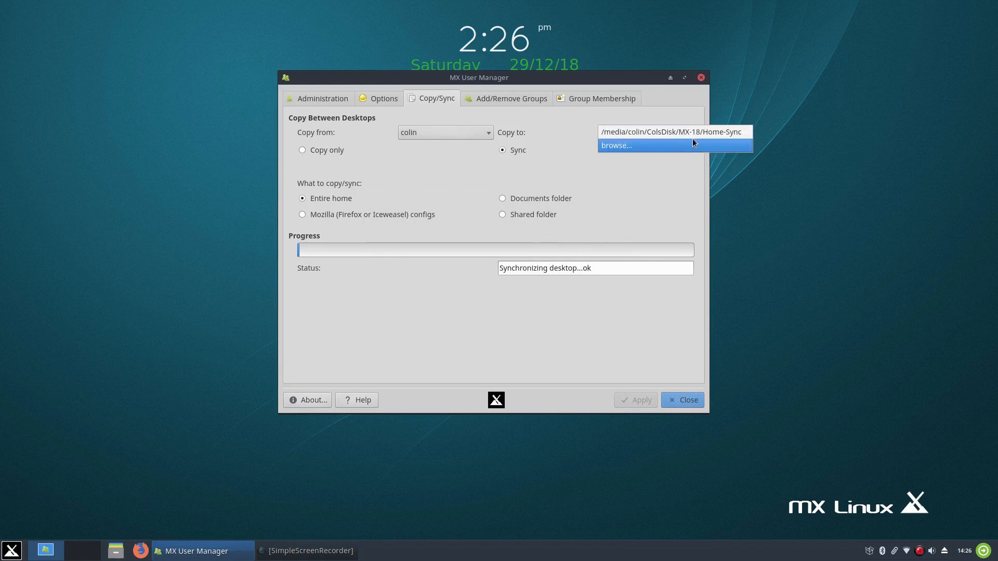
{"action": "left_click", "coordinate": [597, 238]}
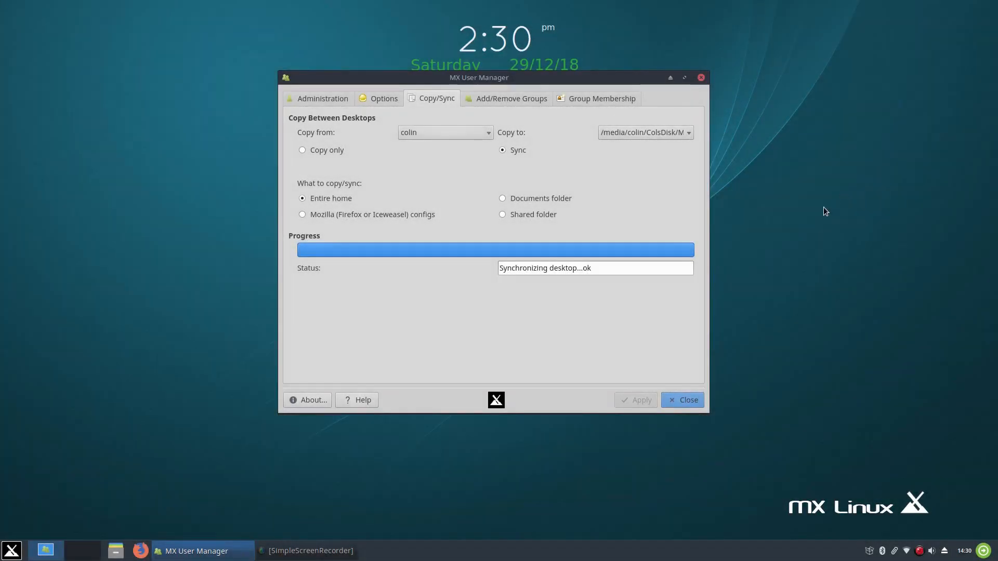
Examine the Documents, Downloads, Pictures and Videos folders of Home-Sync inside MX-18 on ColsDisk in a file manager window, and close it
{"action": "left_click", "coordinate": [116, 550]}
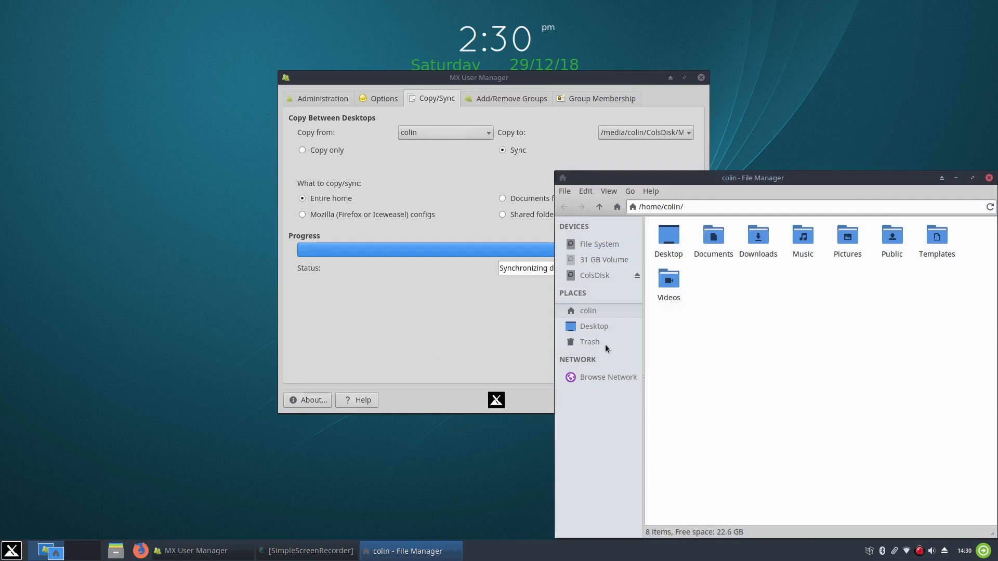
{"action": "left_click", "coordinate": [594, 278]}
{"action": "left_click", "coordinate": [670, 340]}
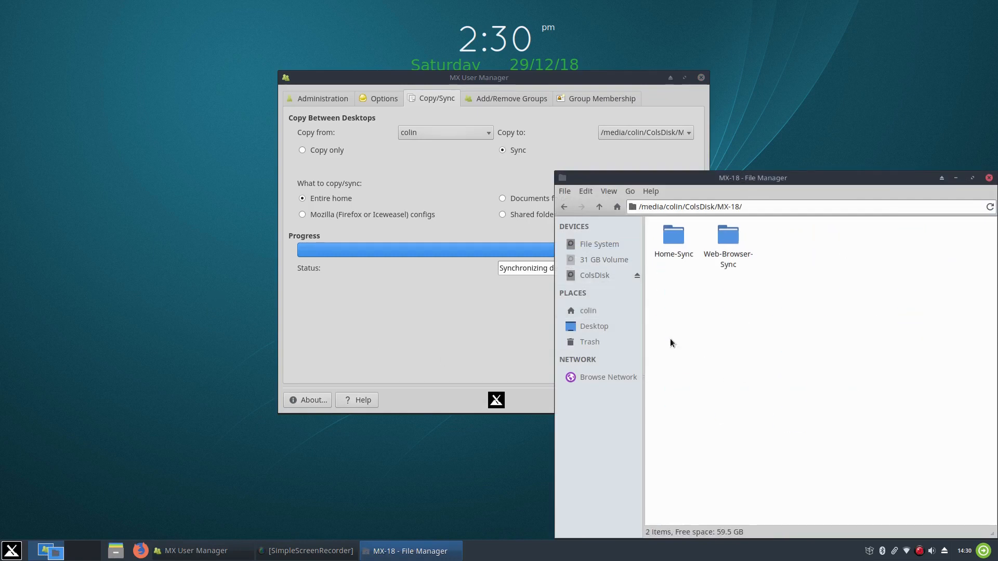
{"action": "left_click", "coordinate": [677, 237]}
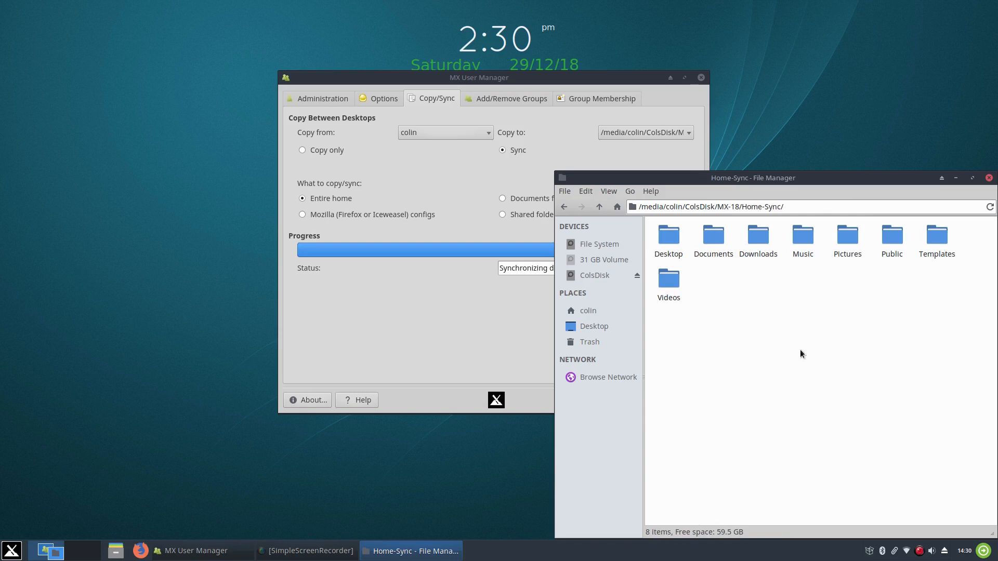
{"action": "left_click", "coordinate": [716, 251]}
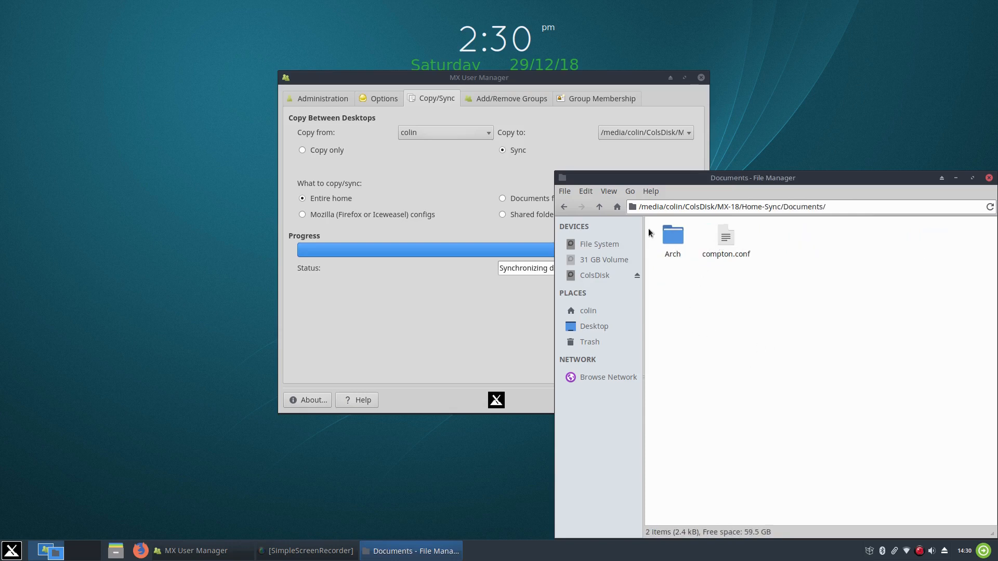
{"action": "key", "text": "alt+Left"}
{"action": "left_click", "coordinate": [768, 239]}
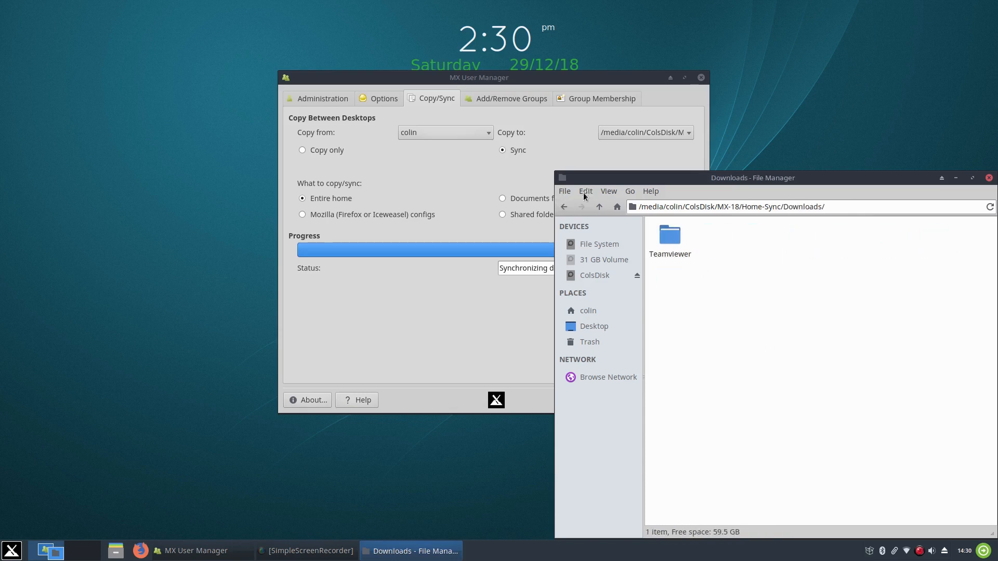
{"action": "left_click", "coordinate": [564, 207]}
{"action": "left_click", "coordinate": [834, 244]}
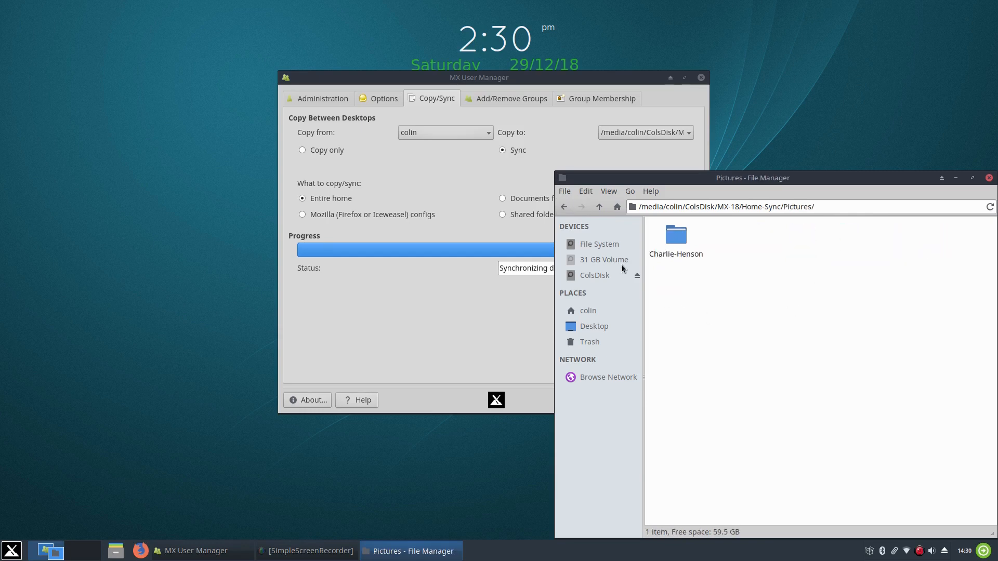
{"action": "double_click", "coordinate": [676, 239]}
{"action": "key", "text": "alt+Left"}
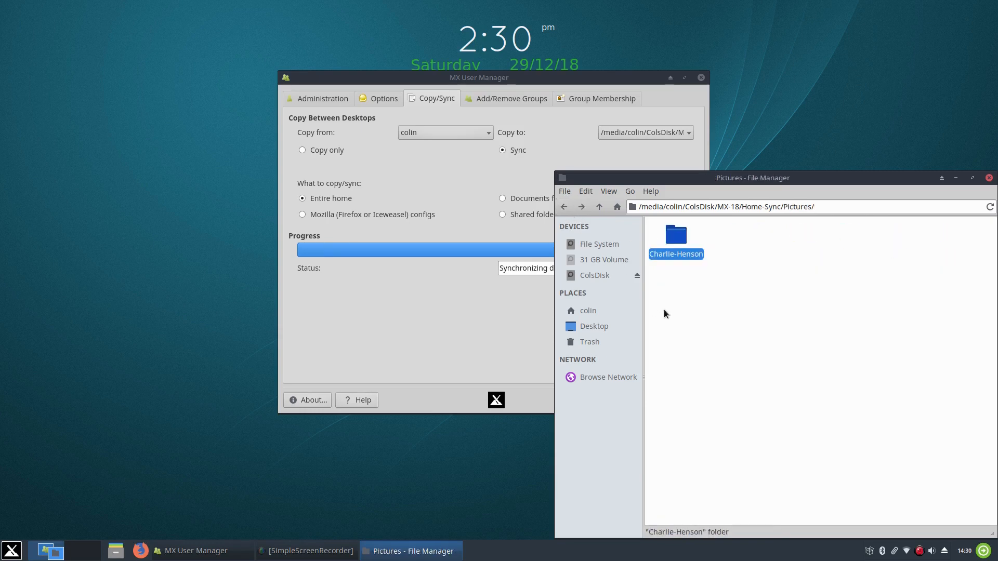
{"action": "left_click", "coordinate": [564, 207]}
{"action": "double_click", "coordinate": [669, 276]}
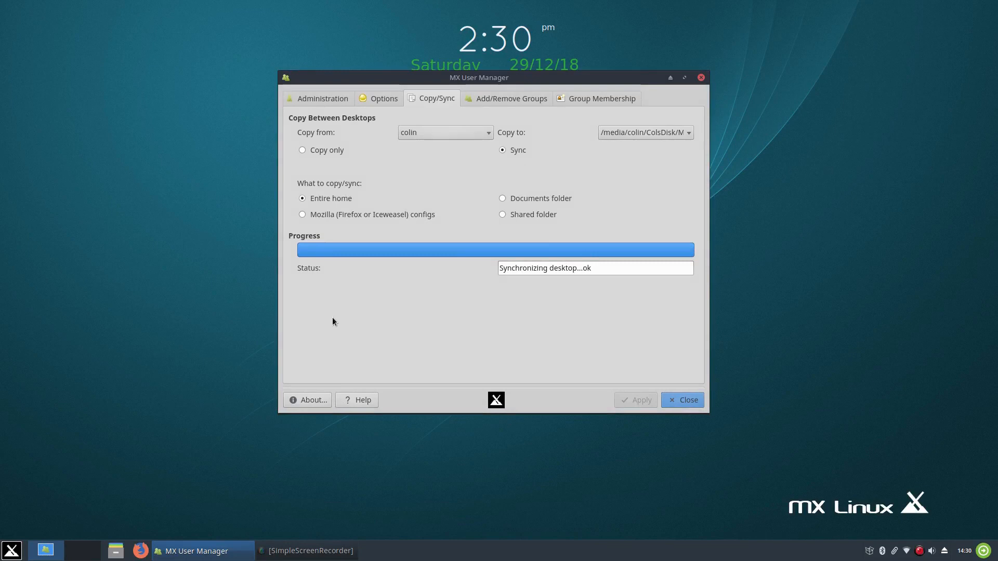
Sync the Mozilla (Firefox or Iceweasel) configs to the Web-Browser-Sync folder inside MX-18 on ColsDisk
{"action": "left_click", "coordinate": [302, 215]}
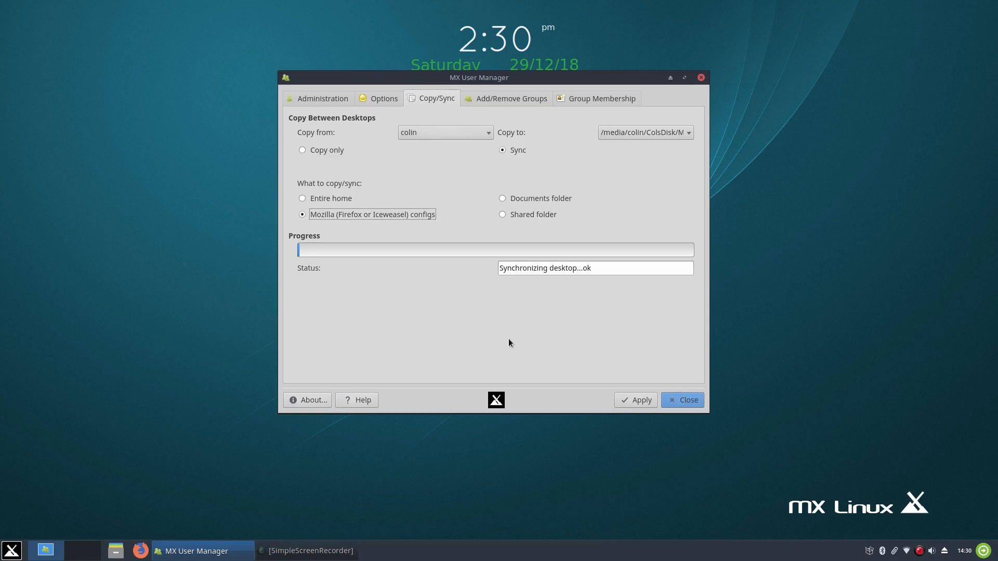
{"action": "left_click", "coordinate": [672, 130]}
{"action": "left_click", "coordinate": [652, 145]}
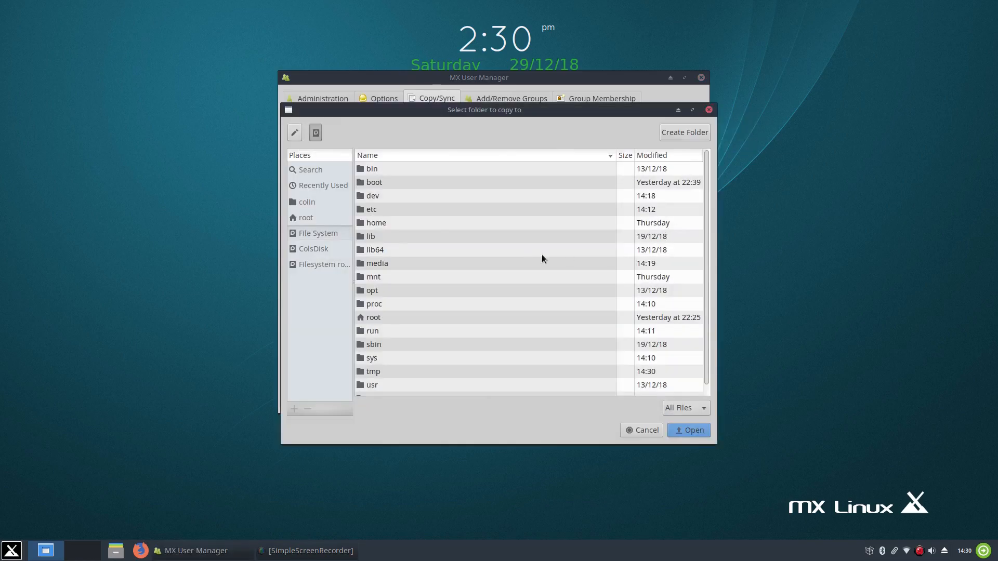
{"action": "left_click", "coordinate": [307, 249]}
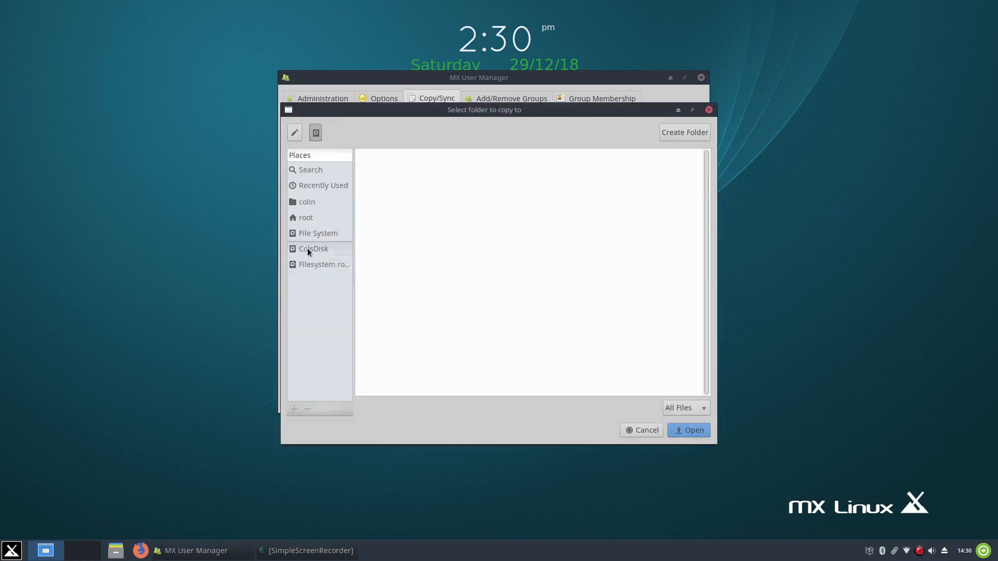
{"action": "double_click", "coordinate": [376, 304]}
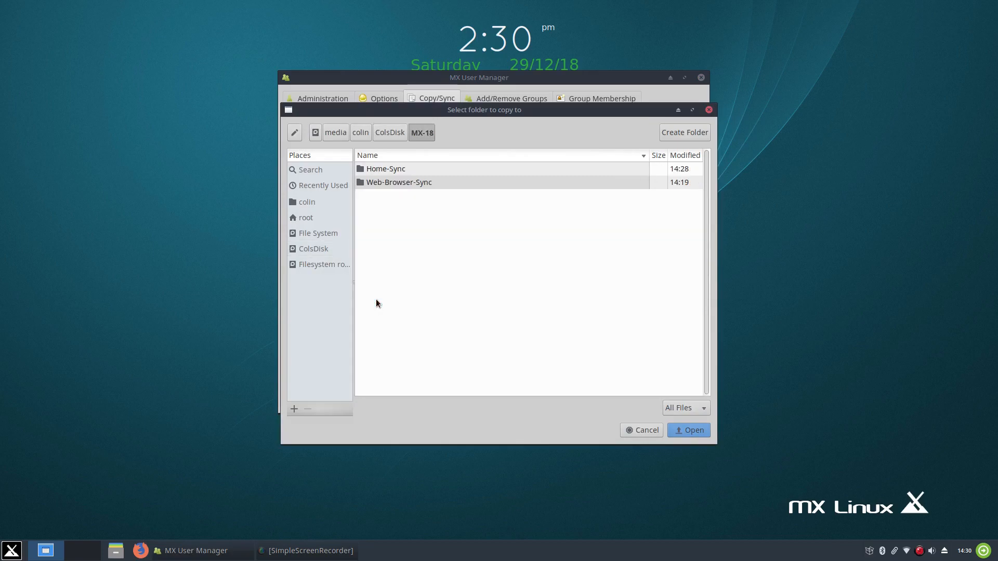
{"action": "double_click", "coordinate": [390, 183]}
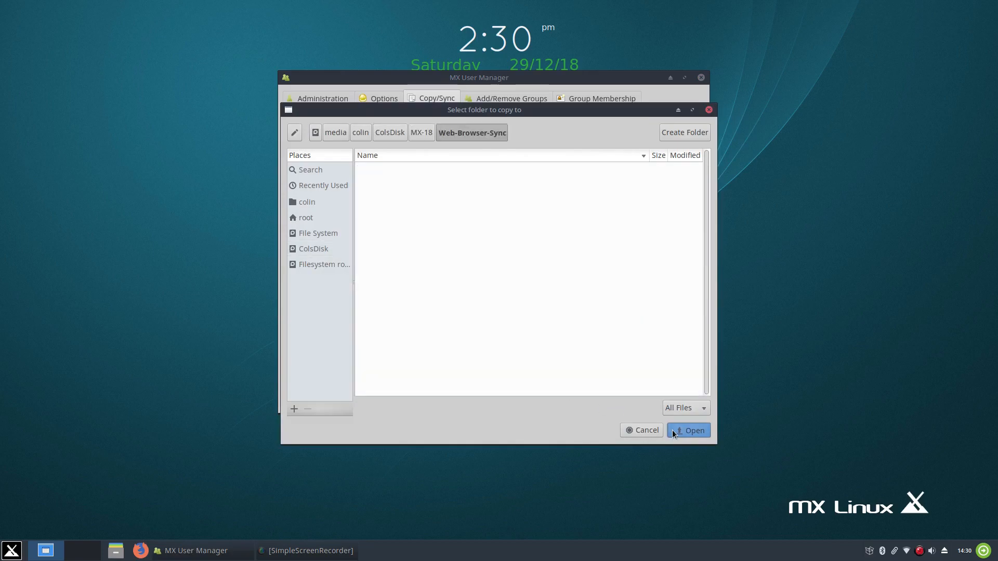
{"action": "left_click", "coordinate": [673, 430]}
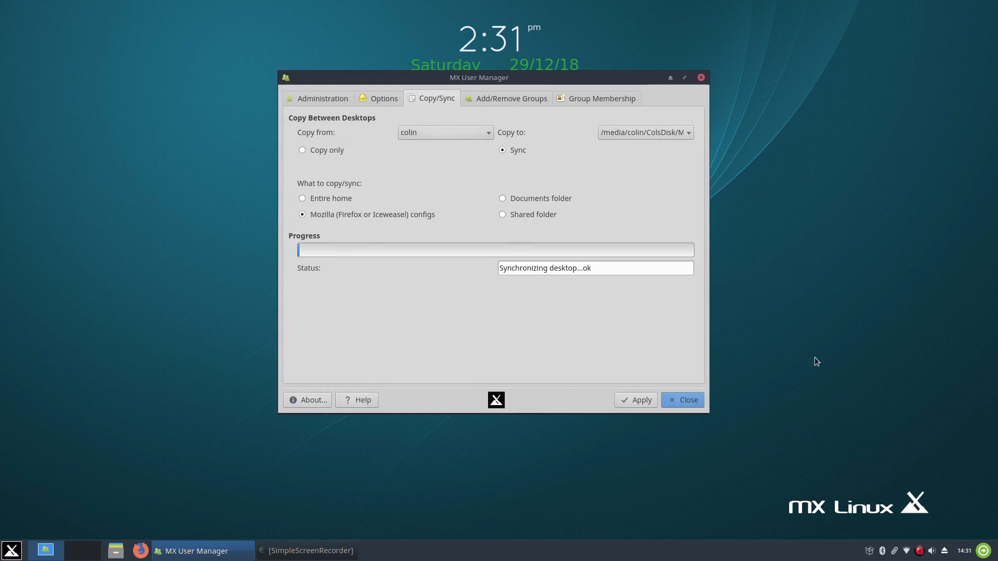
{"action": "left_click", "coordinate": [629, 399]}
{"action": "left_click", "coordinate": [547, 263]}
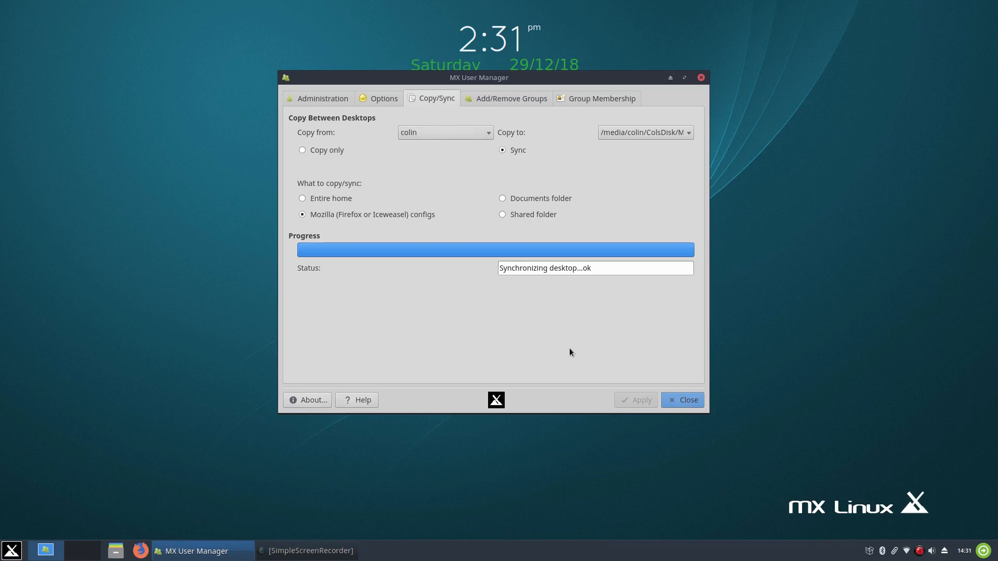
Examine the contents of the Web-Browser-Sync folder inside MX-18 on ColsDisk, and close the file manager
{"action": "left_click", "coordinate": [115, 550]}
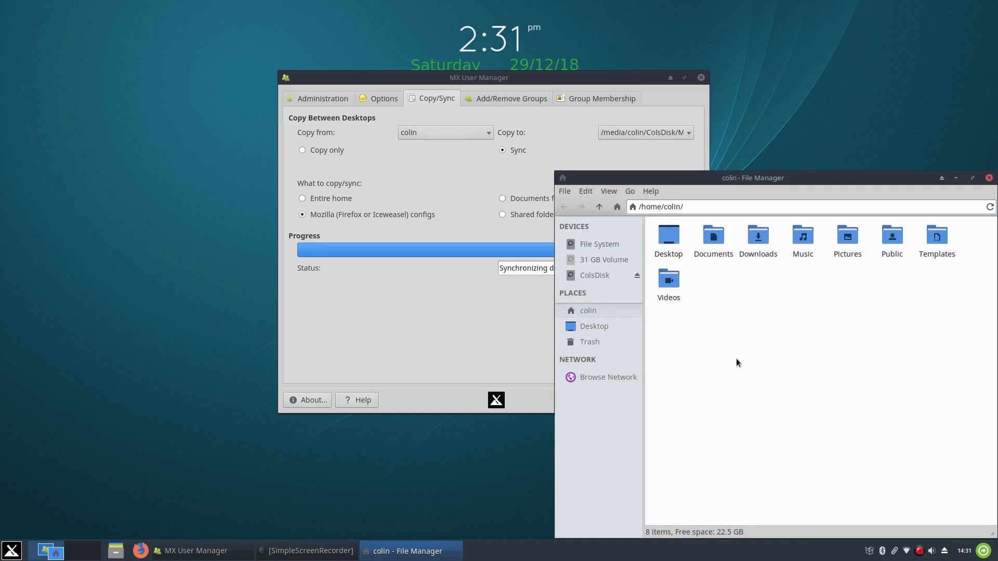
{"action": "left_click", "coordinate": [592, 274]}
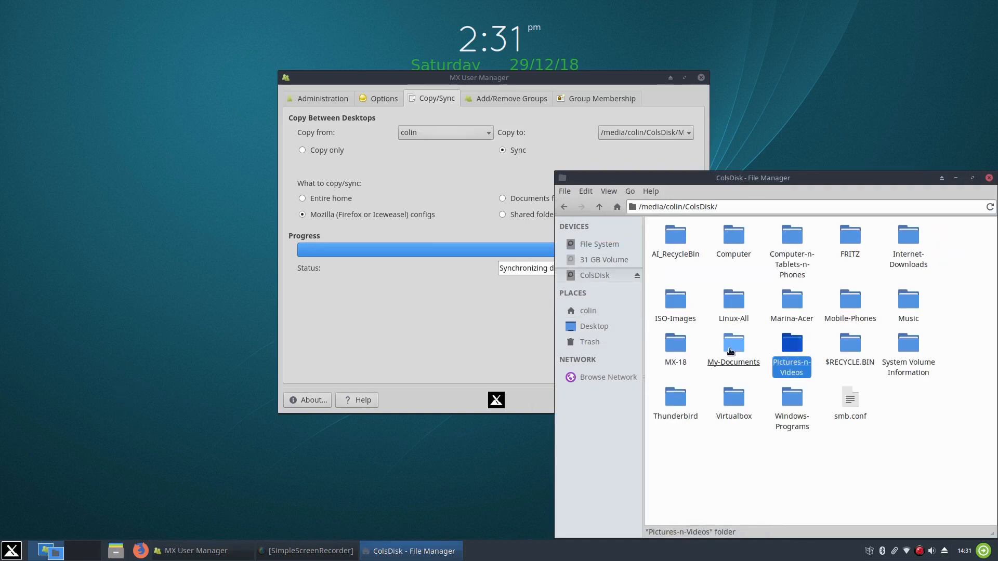
{"action": "left_click", "coordinate": [675, 344]}
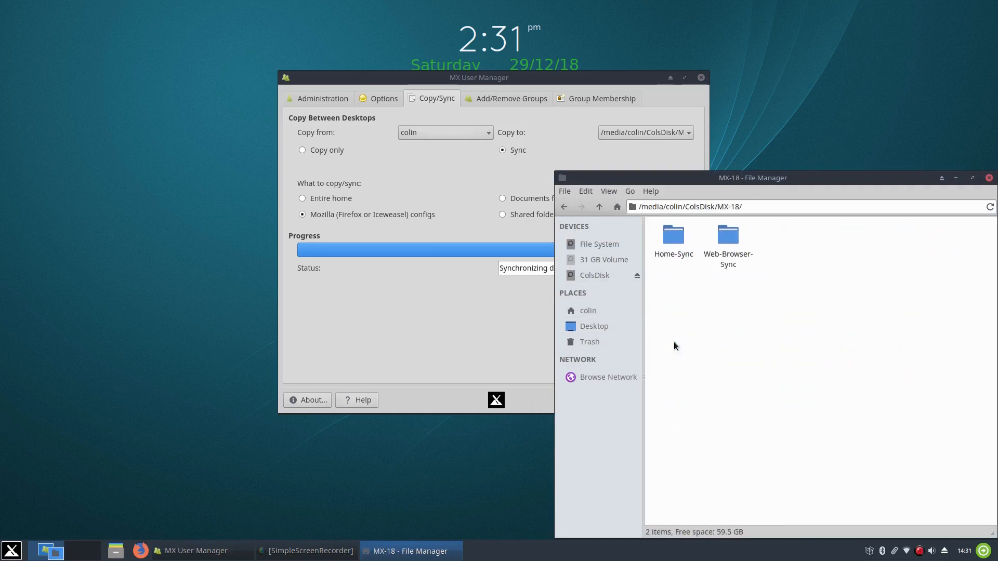
{"action": "left_click", "coordinate": [728, 236]}
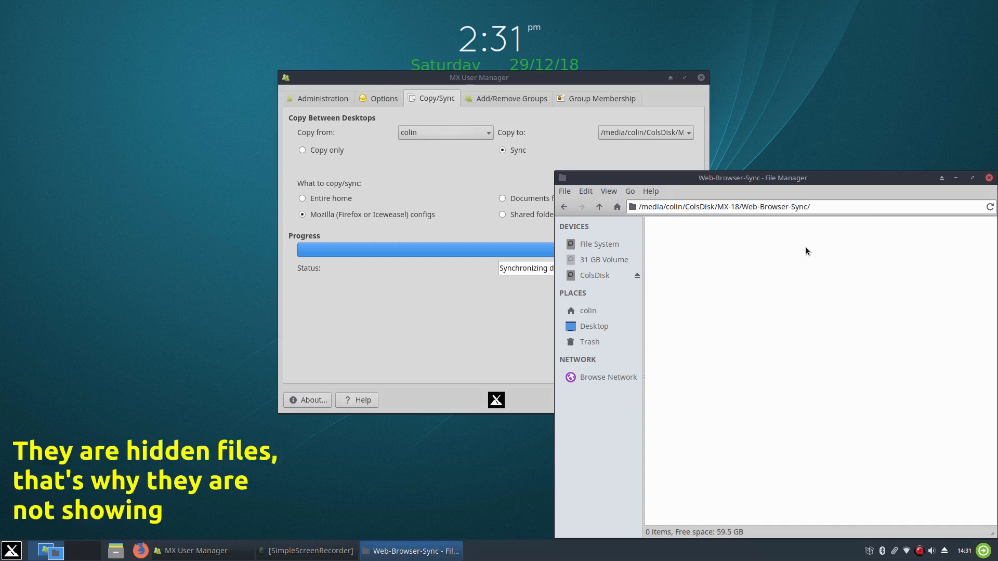
{"action": "left_click_drag", "start_coordinate": [821, 177], "coordinate": [619, 159]}
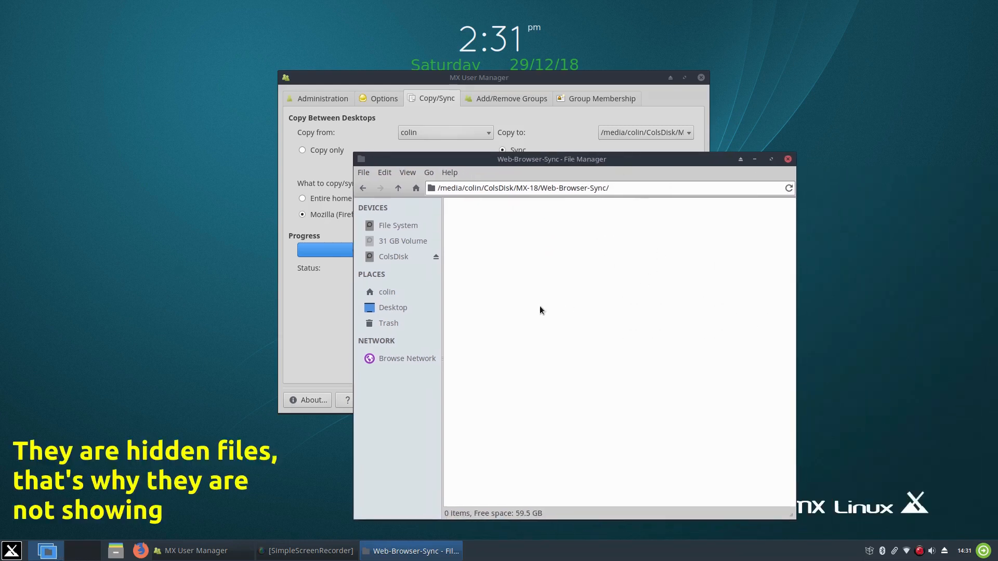
{"action": "left_click", "coordinate": [788, 159]}
Open the Home-Sync folder inside MX-18 on ColsDisk in a file manager window and show its hidden files
{"action": "left_click", "coordinate": [116, 550]}
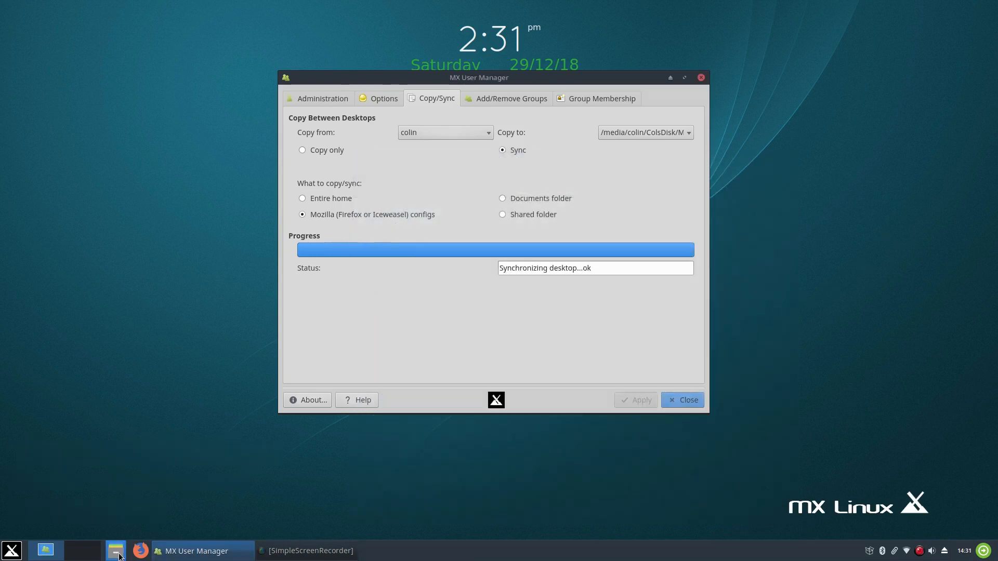
{"action": "left_click", "coordinate": [621, 276]}
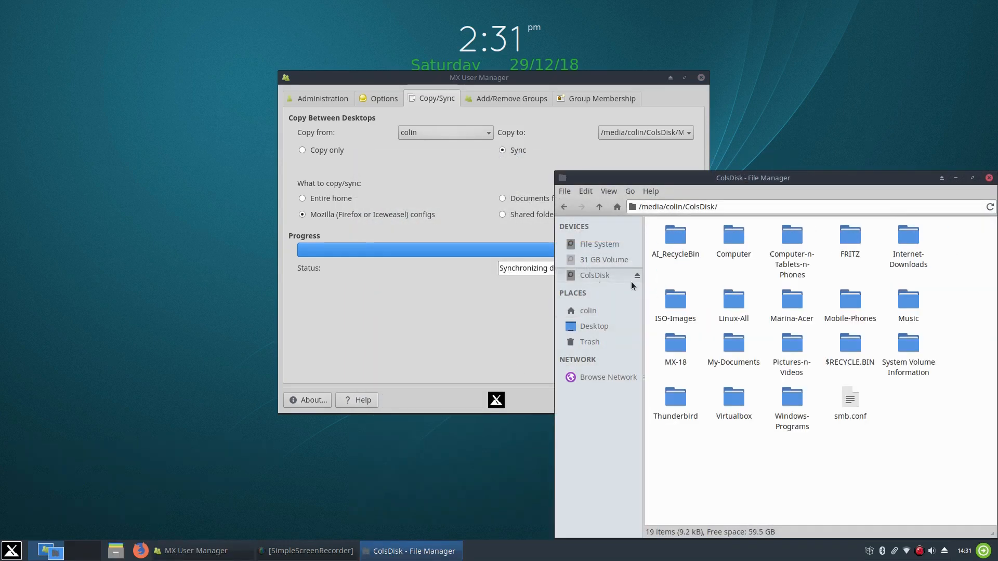
{"action": "double_click", "coordinate": [682, 341]}
{"action": "left_click", "coordinate": [673, 237]}
{"action": "double_click", "coordinate": [674, 237]}
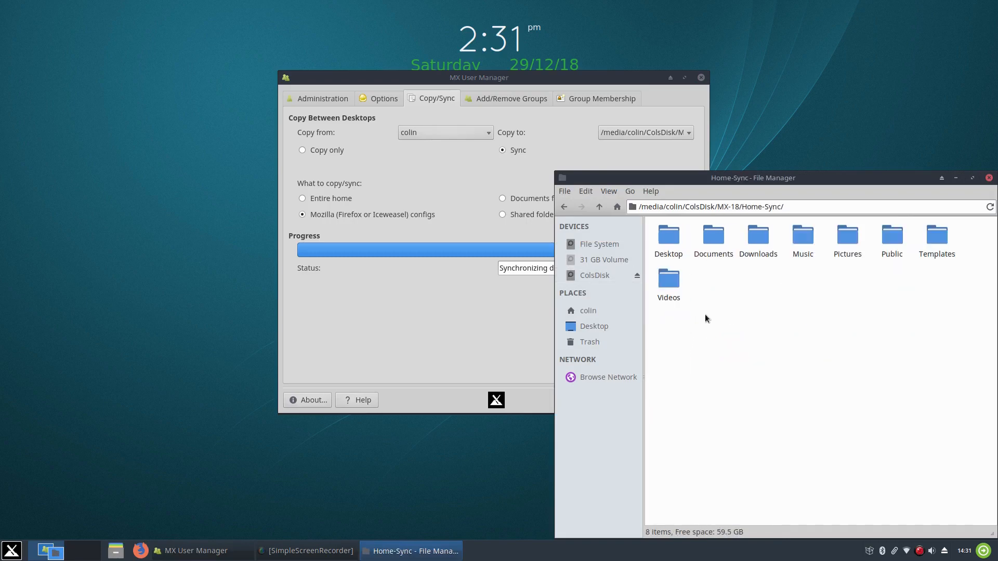
{"action": "right_click", "coordinate": [767, 304]}
{"action": "left_click", "coordinate": [729, 311]}
{"action": "left_click", "coordinate": [608, 191]}
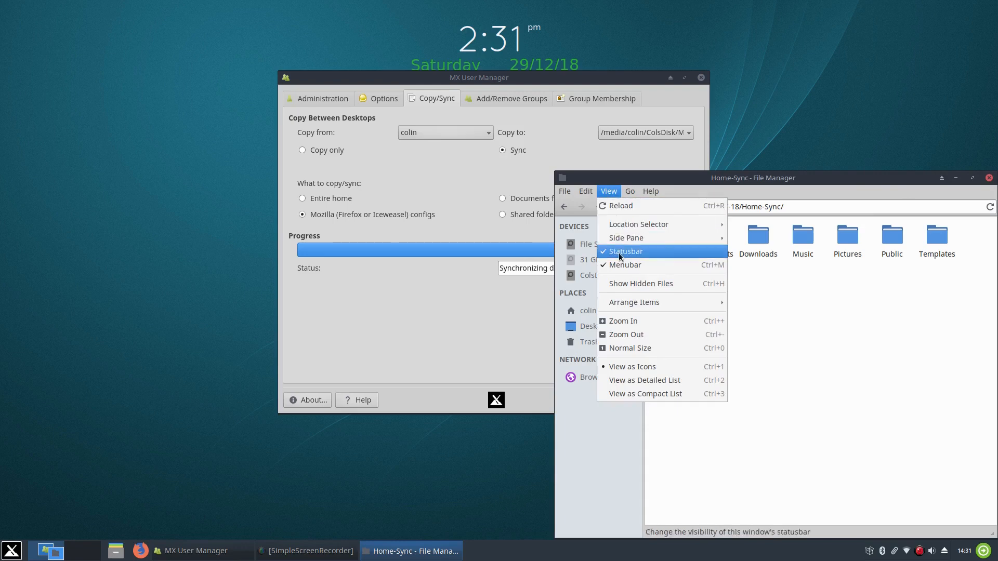
{"action": "left_click", "coordinate": [628, 283]}
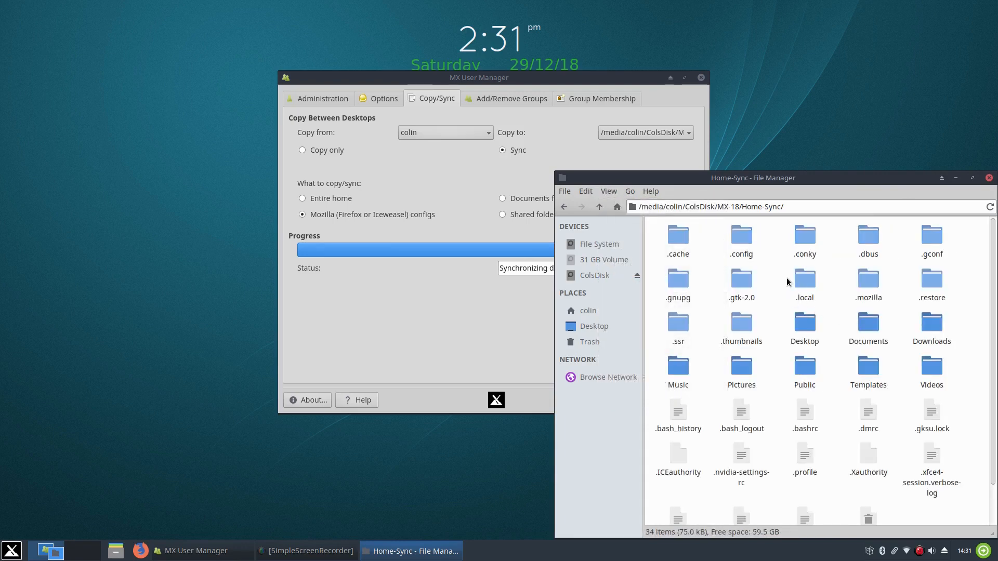
Examine the hidden .mozilla folder inside Home-Sync, and close the file manager
{"action": "double_click", "coordinate": [864, 282]}
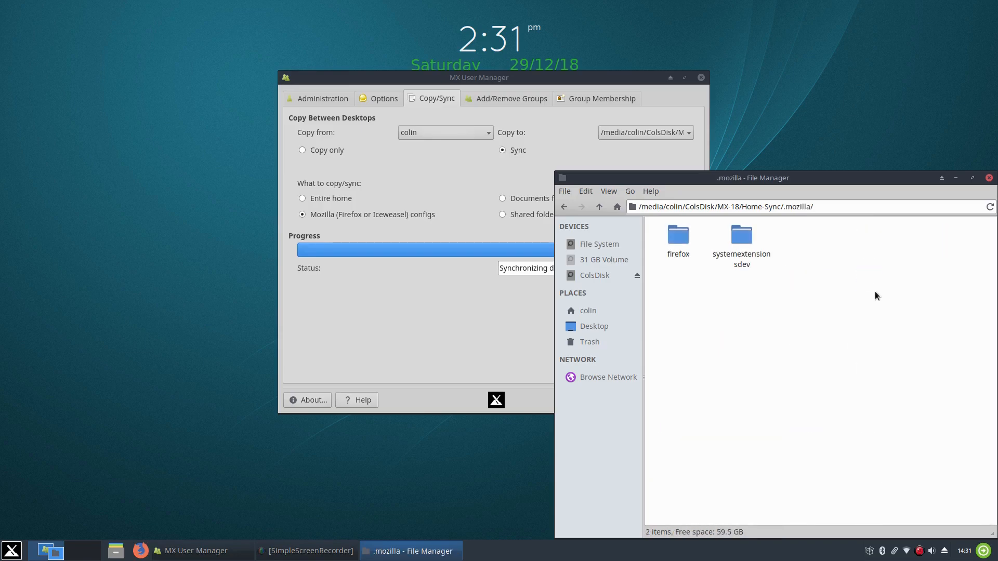
{"action": "left_click", "coordinate": [678, 235]}
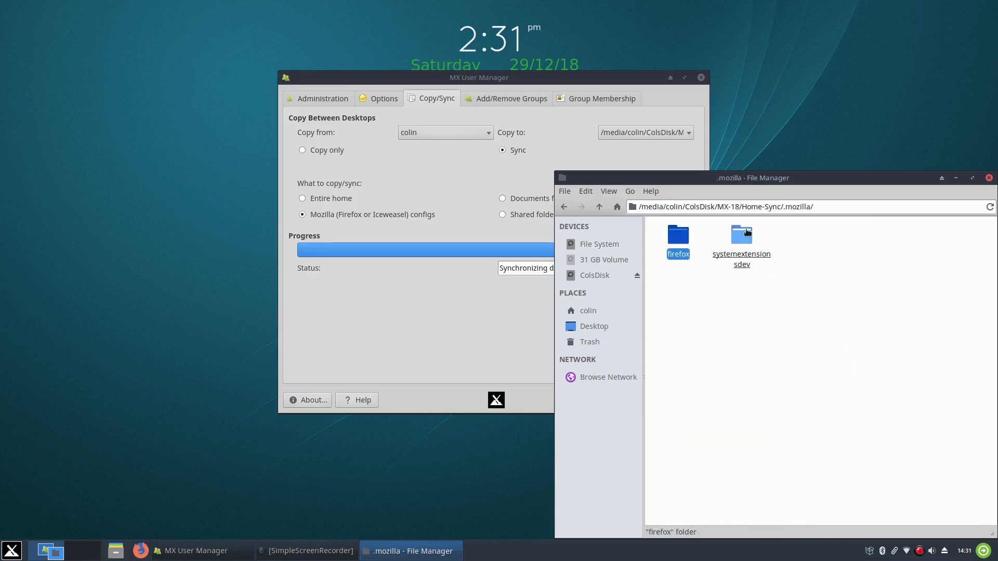
{"action": "left_click", "coordinate": [989, 178]}
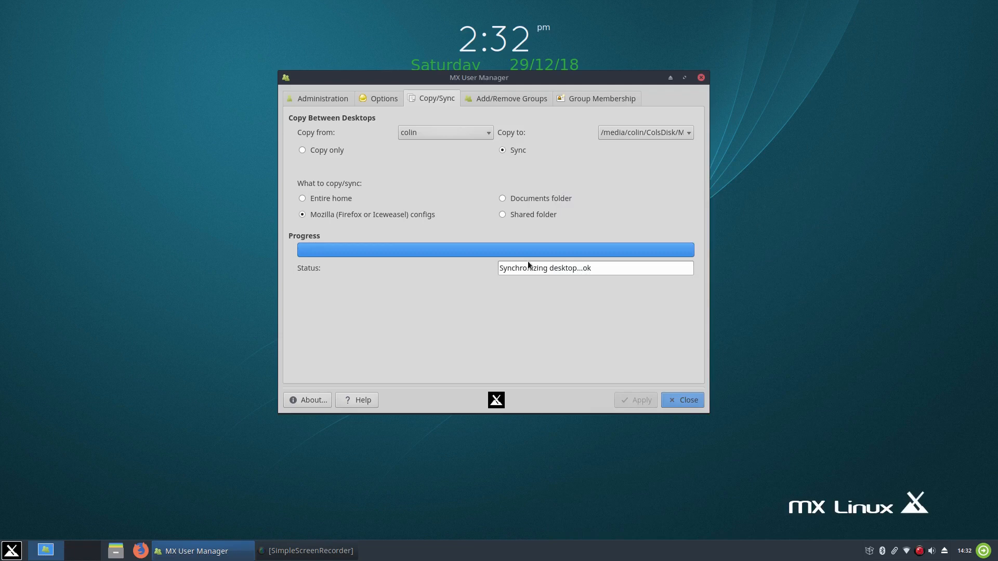
Select the entire home as what to sync, and open the home folder in a file manager without its hidden files
{"action": "left_click", "coordinate": [309, 198]}
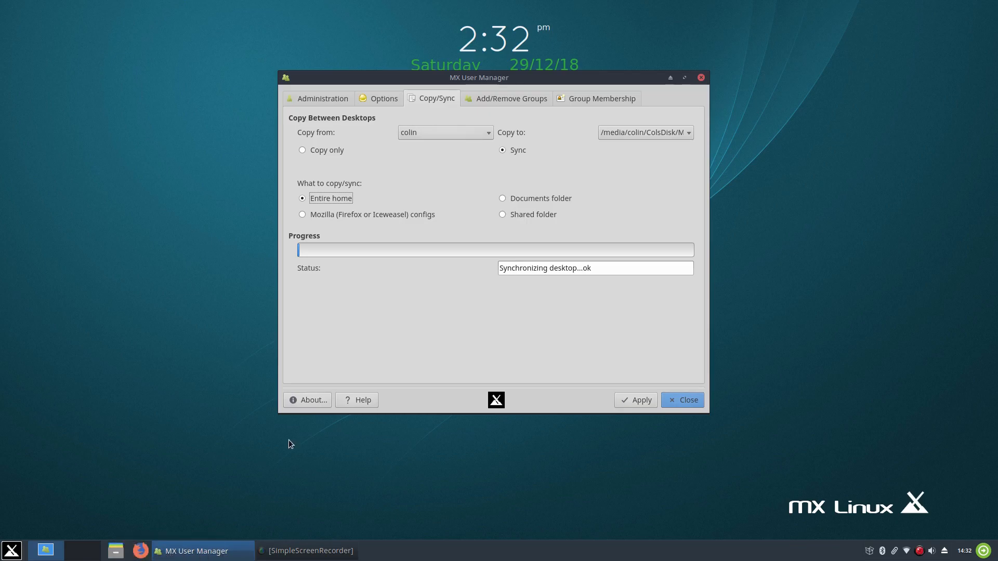
{"action": "left_click", "coordinate": [116, 553]}
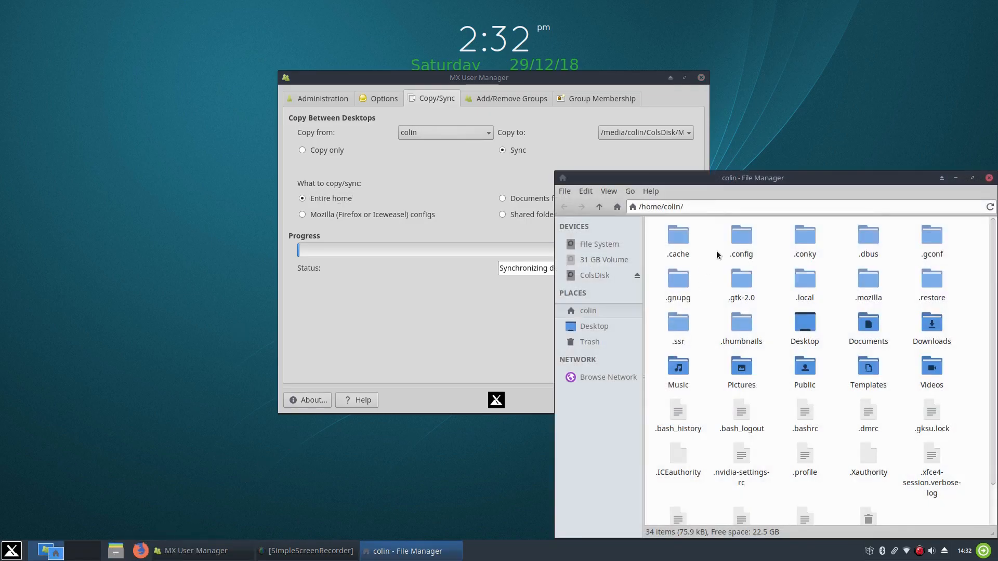
{"action": "left_click", "coordinate": [609, 191]}
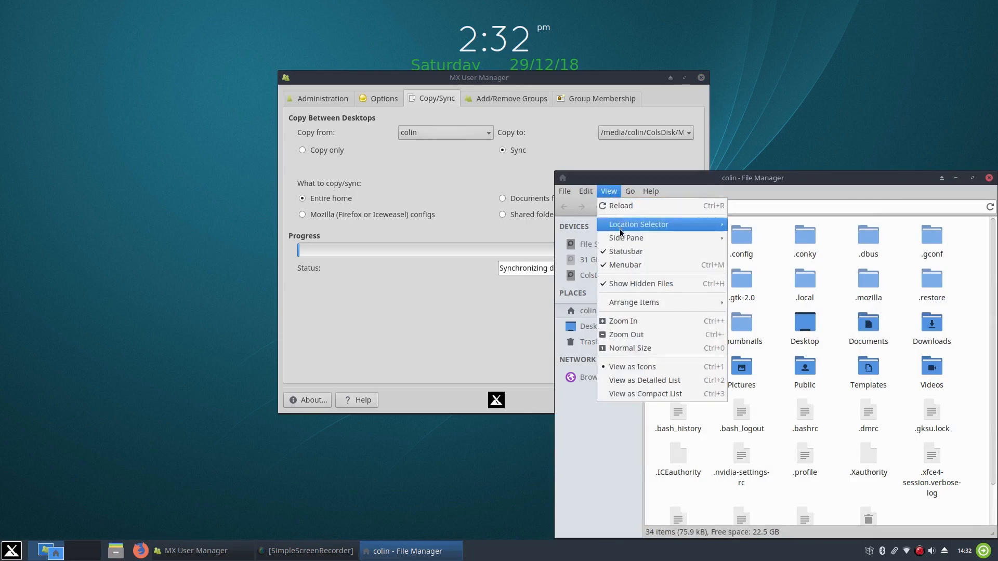
{"action": "left_click", "coordinate": [631, 279]}
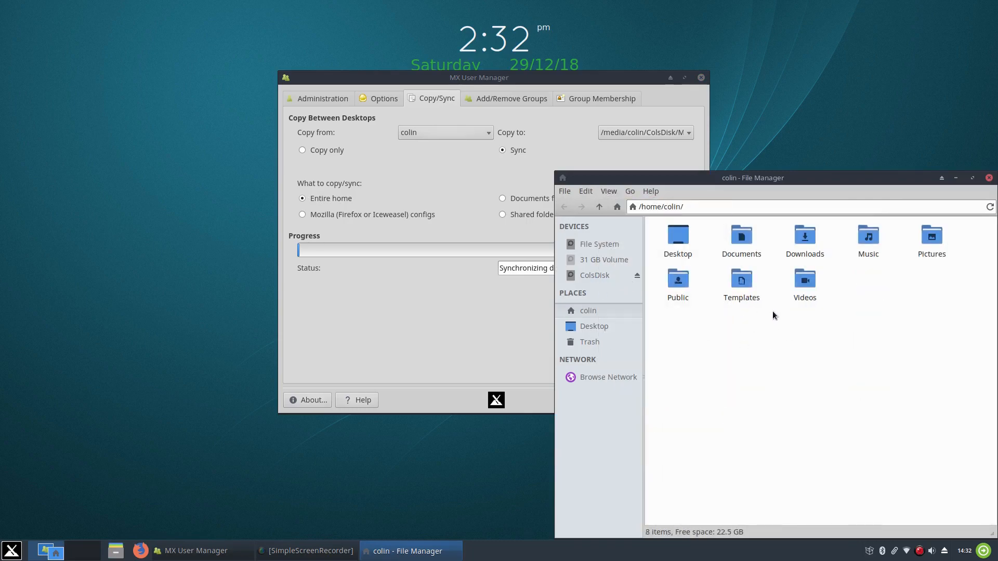
Permanently delete the compton.conf file from the Documents folder in the home directory
{"action": "double_click", "coordinate": [741, 238]}
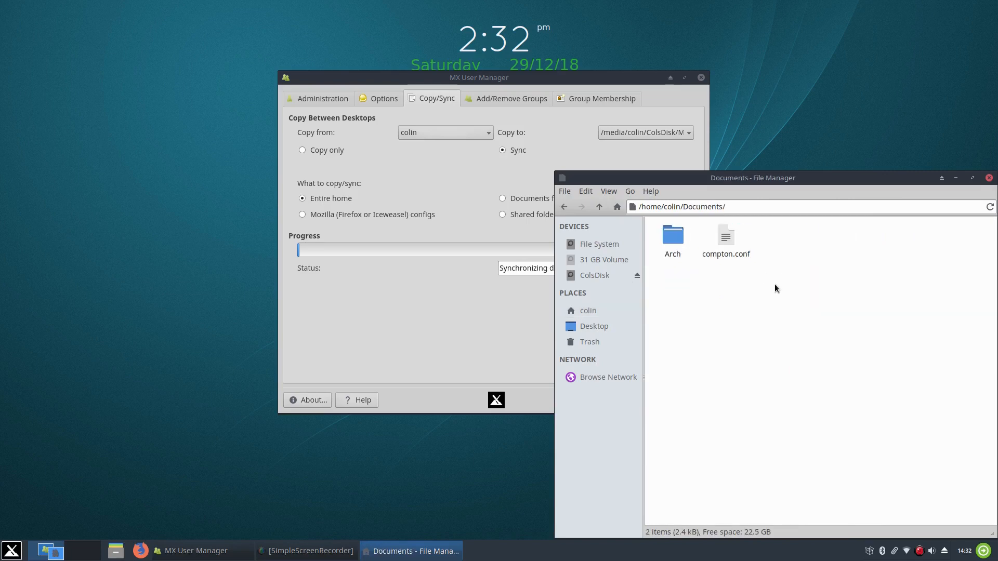
{"action": "left_click", "coordinate": [728, 235]}
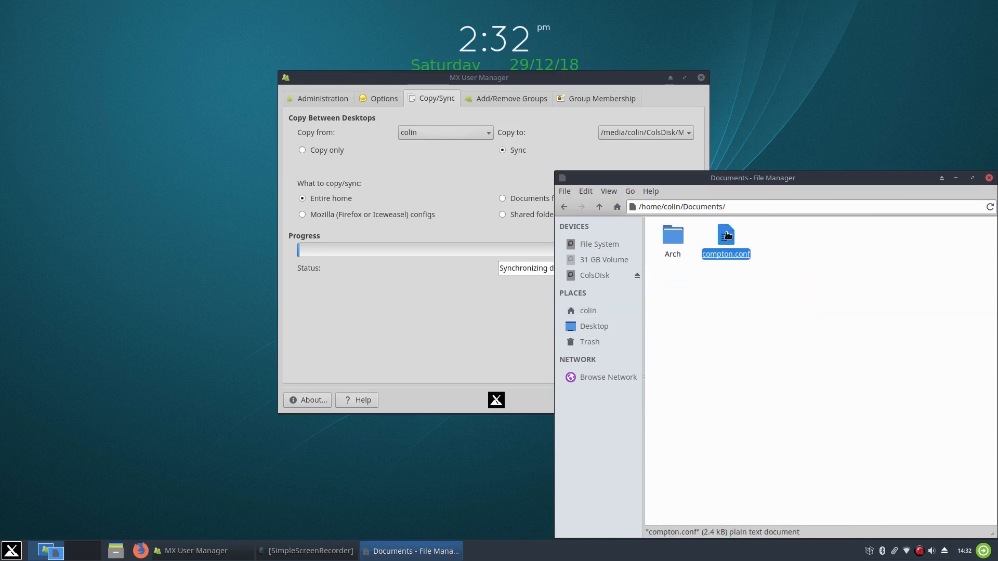
{"action": "right_click", "coordinate": [728, 235]}
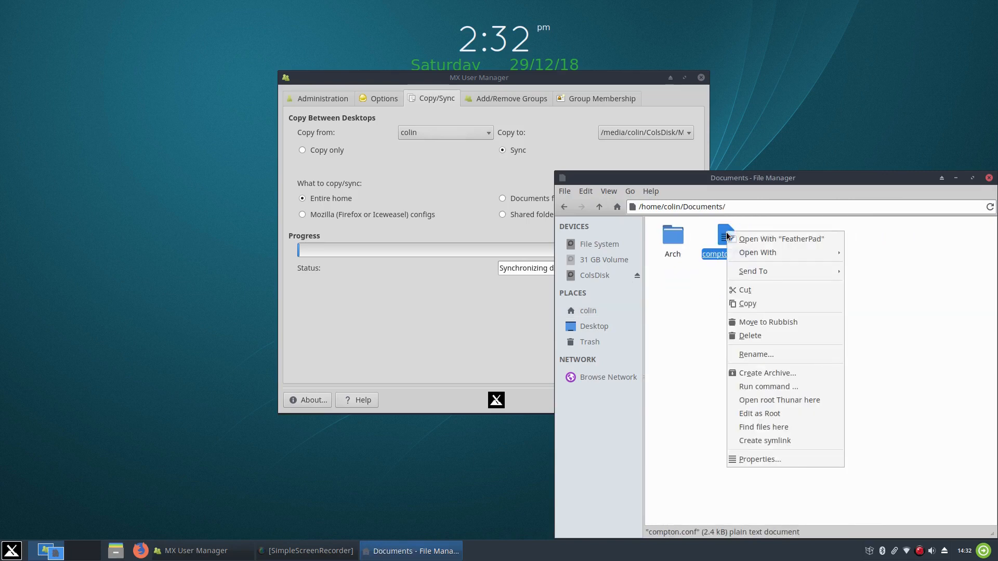
{"action": "left_click", "coordinate": [760, 336]}
{"action": "left_click", "coordinate": [839, 399]}
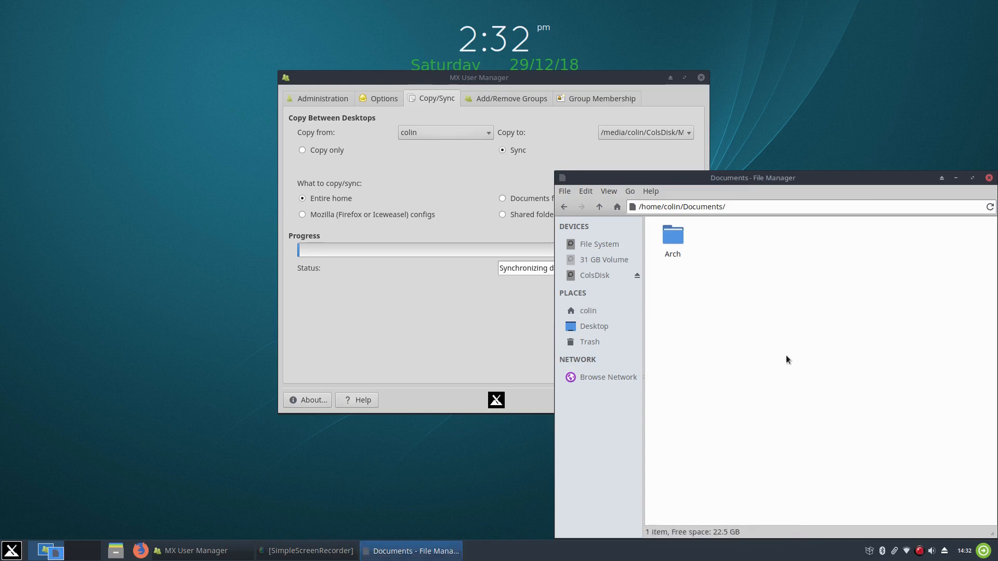
Permanently delete the Citys Of Dreams 4K Wallpaper folder from the subfolder inside the home directory's Pictures folder
{"action": "left_click", "coordinate": [564, 207]}
{"action": "double_click", "coordinate": [845, 240]}
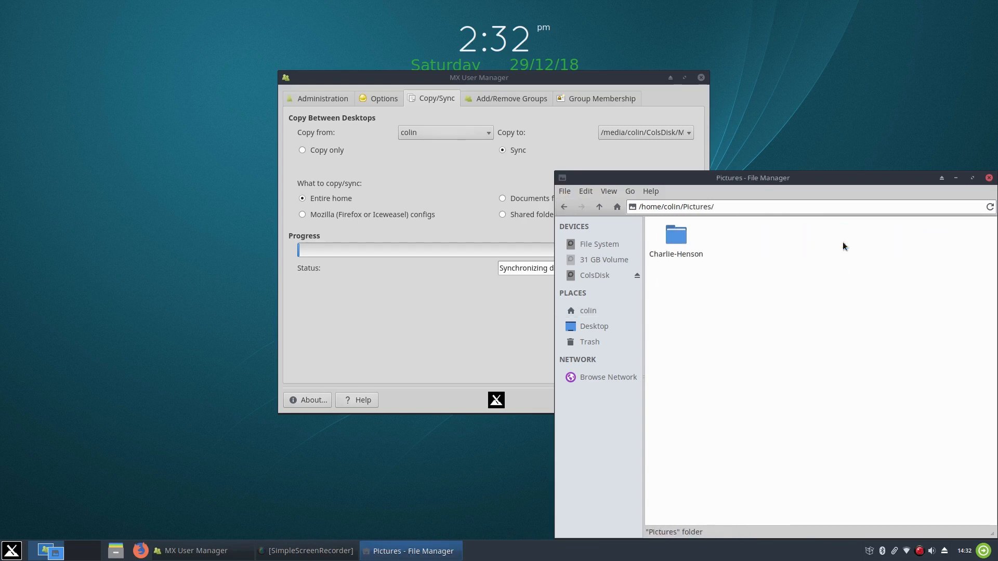
{"action": "double_click", "coordinate": [682, 263]}
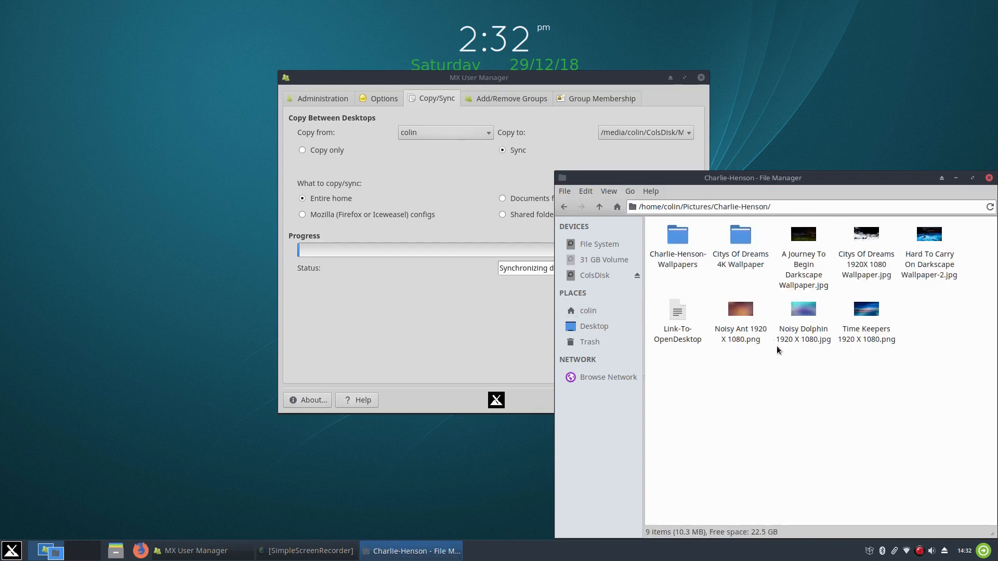
{"action": "left_click", "coordinate": [743, 241]}
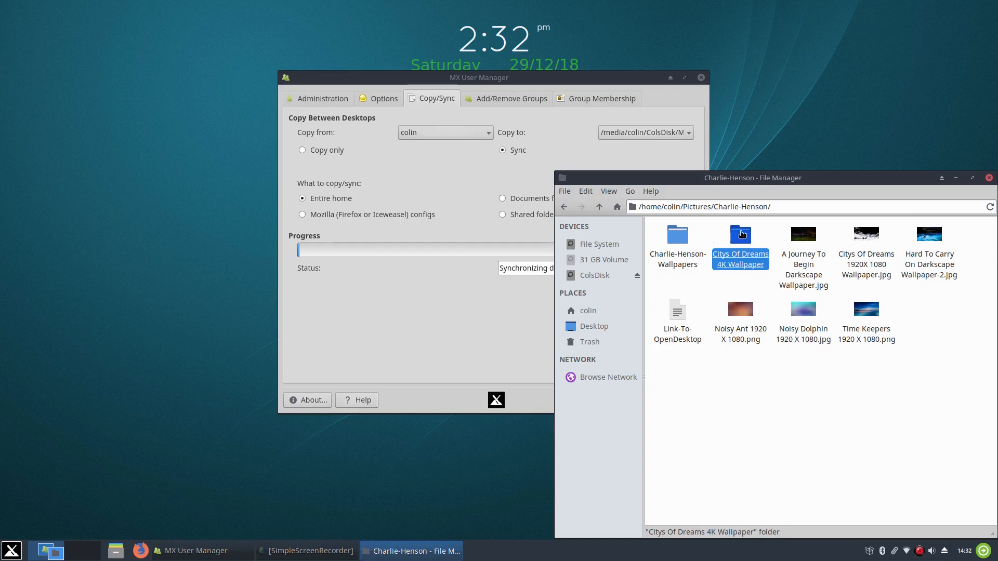
{"action": "right_click", "coordinate": [743, 235]}
{"action": "left_click", "coordinate": [777, 358]}
{"action": "left_click", "coordinate": [888, 402]}
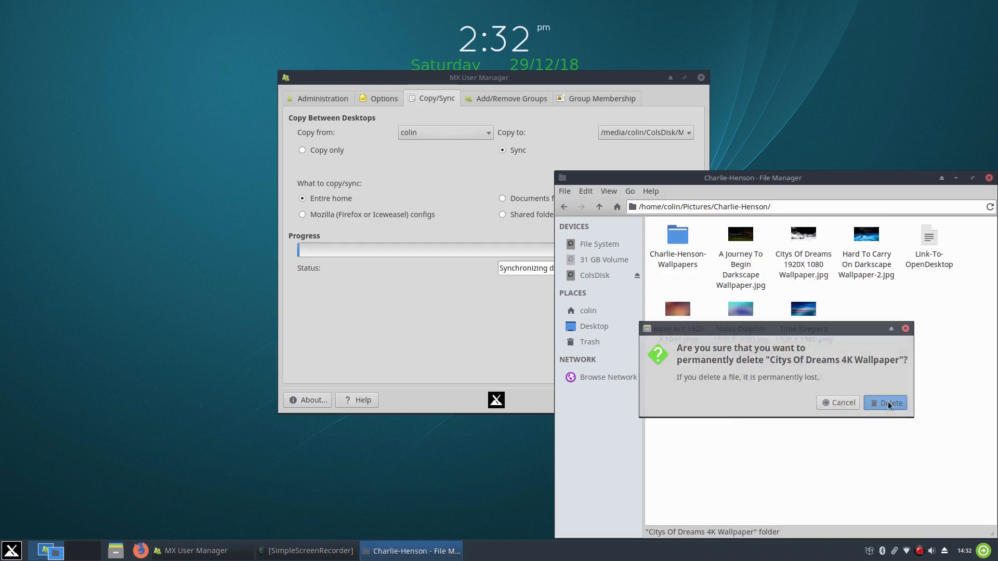
Permanently delete the subfolder stored beside the recordings in the home directory's Videos folder, and close the file manager
{"action": "left_click", "coordinate": [571, 207]}
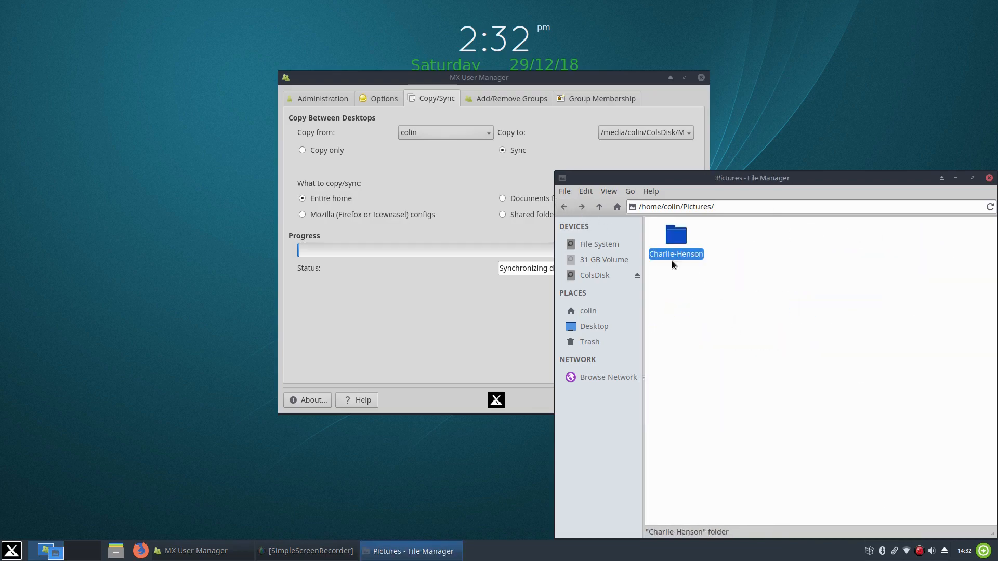
{"action": "left_click", "coordinate": [561, 209]}
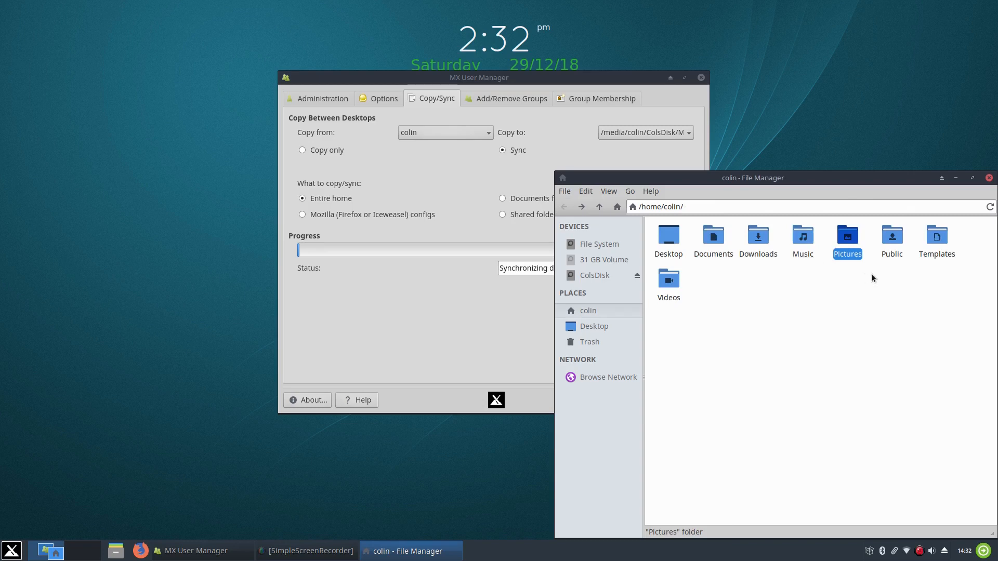
{"action": "double_click", "coordinate": [669, 280]}
{"action": "left_click", "coordinate": [672, 236]}
{"action": "right_click", "coordinate": [671, 238]}
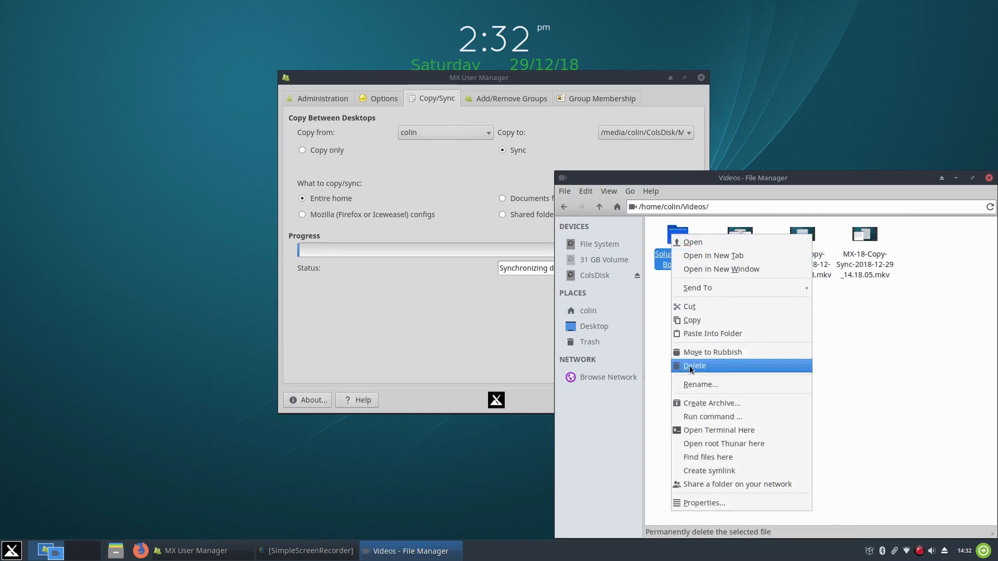
{"action": "left_click", "coordinate": [741, 367]}
{"action": "left_click", "coordinate": [866, 398]}
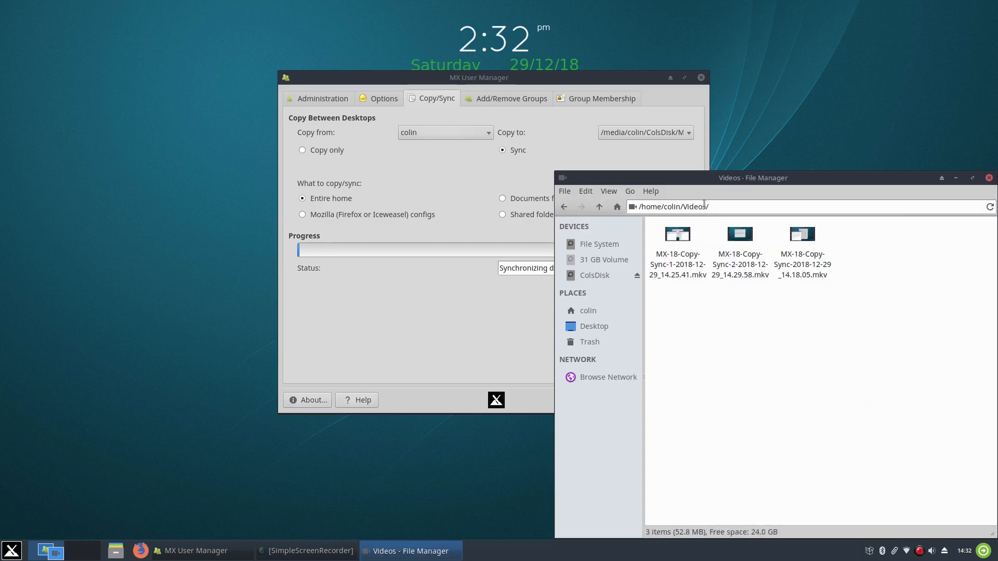
{"action": "left_click", "coordinate": [989, 178]}
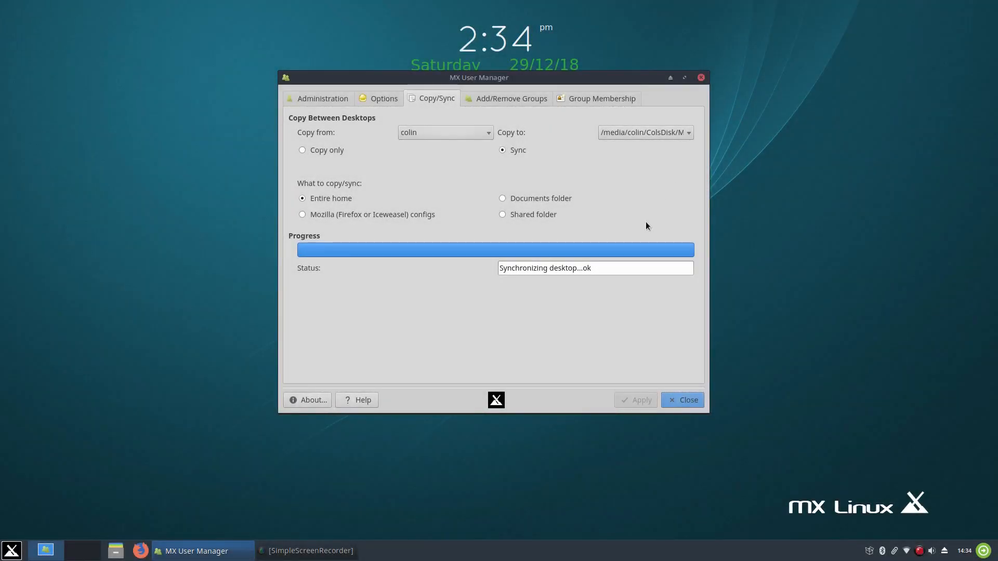
Open the Home-Sync folder inside MX-18 on ColsDisk and examine its Documents folder
{"action": "left_click", "coordinate": [115, 551]}
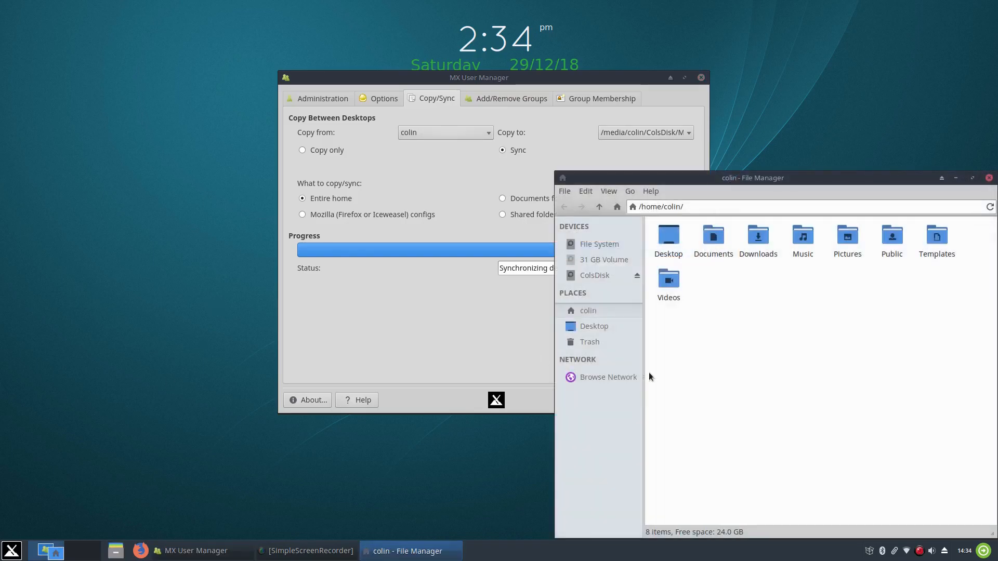
{"action": "left_click", "coordinate": [591, 276]}
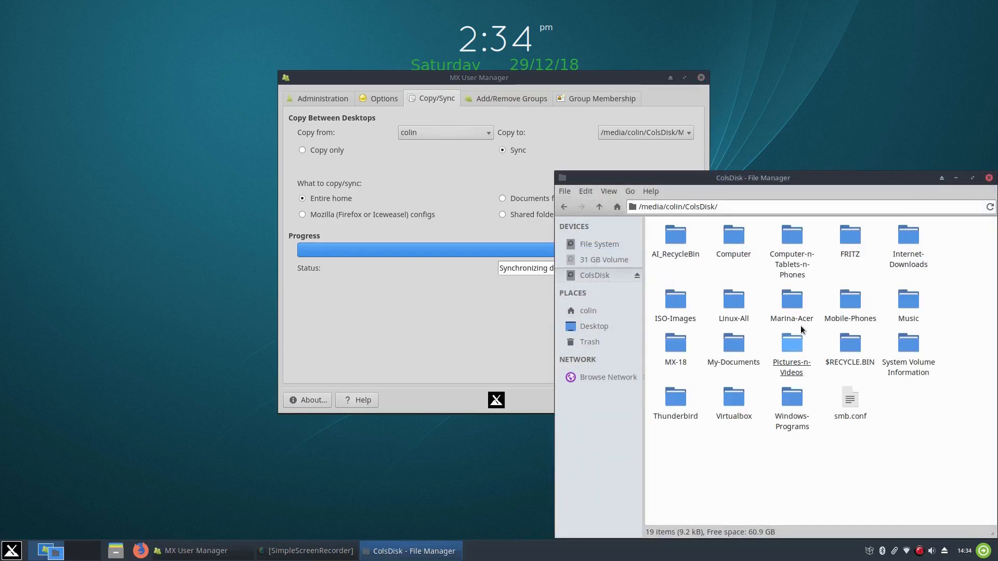
{"action": "double_click", "coordinate": [676, 337]}
{"action": "double_click", "coordinate": [674, 238]}
{"action": "double_click", "coordinate": [714, 242]}
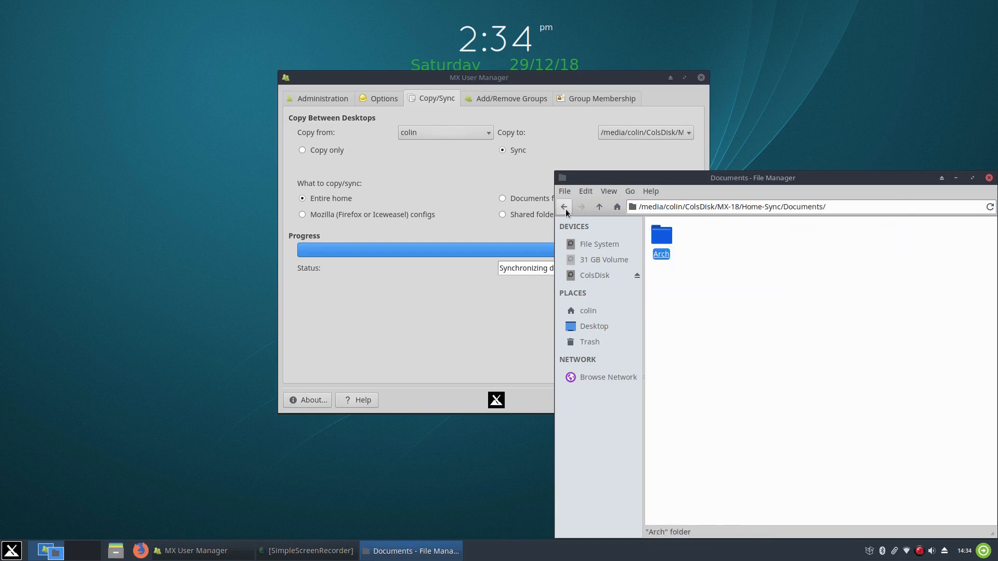
Examine the wallpaper subfolder within the Pictures folder of Home-Sync
{"action": "left_click", "coordinate": [564, 207]}
{"action": "double_click", "coordinate": [848, 237]}
{"action": "double_click", "coordinate": [704, 244]}
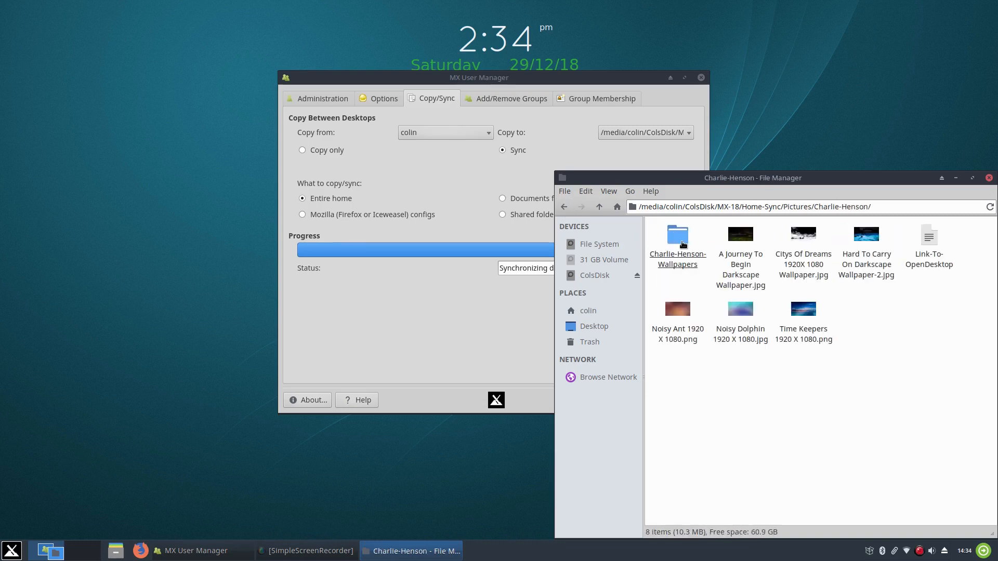
Examine the Videos folder inside Home-Sync, and close the file manager
{"action": "left_click", "coordinate": [564, 206]}
{"action": "left_click", "coordinate": [565, 206]}
{"action": "left_click", "coordinate": [672, 291]}
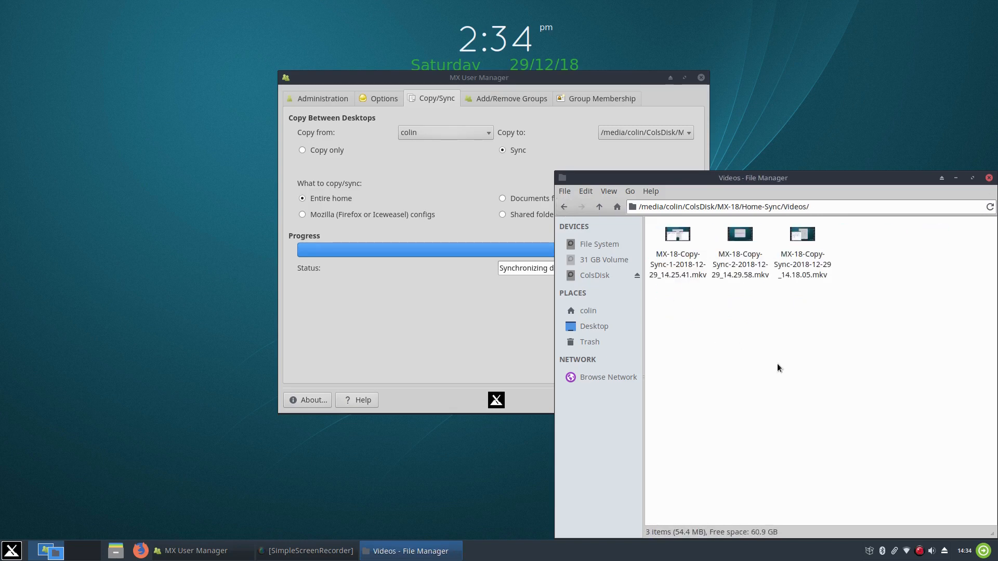
{"action": "left_click_drag", "start_coordinate": [813, 179], "coordinate": [508, 95]}
{"action": "left_click", "coordinate": [684, 95]}
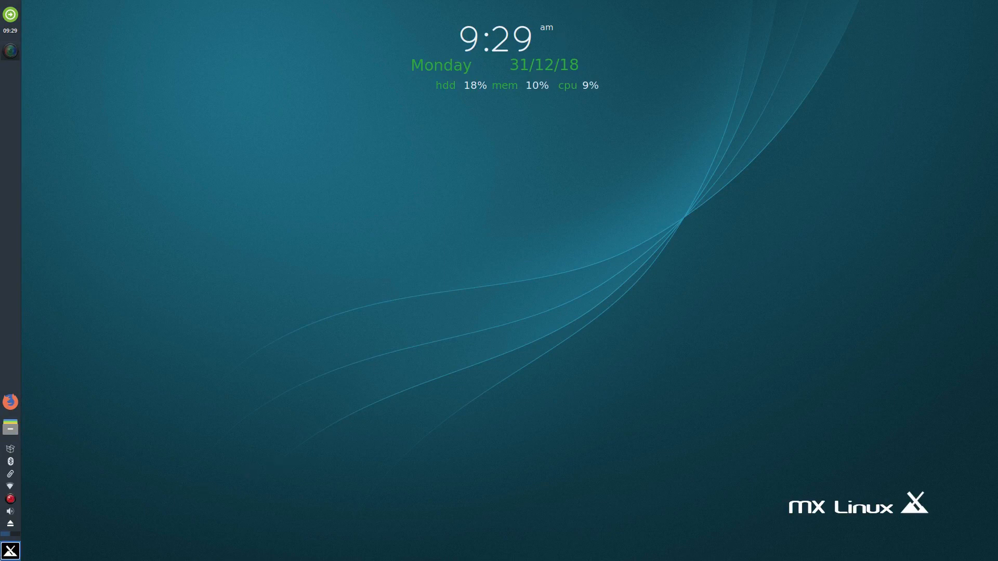
{"action": "left_click", "coordinate": [11, 552]}
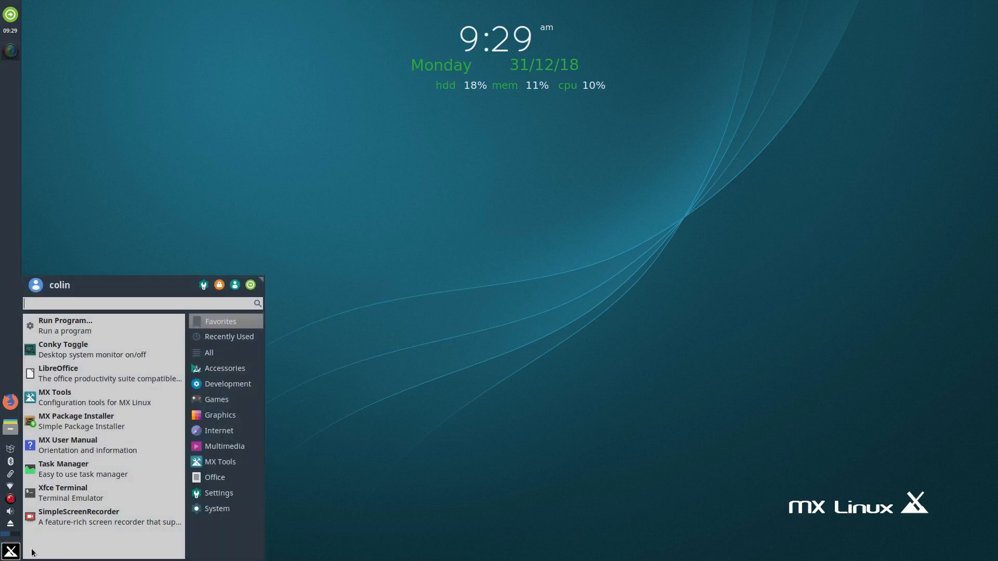
{"action": "left_click", "coordinate": [112, 517]}
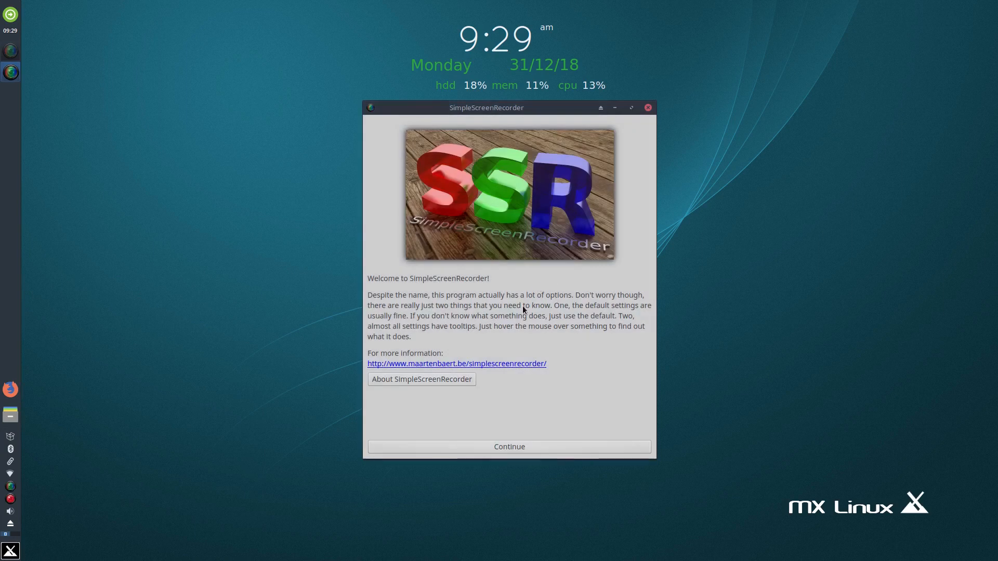
{"action": "left_click", "coordinate": [649, 106]}
Launch MX User Manager from MX Tools
{"action": "left_click", "coordinate": [11, 552]}
{"action": "left_click", "coordinate": [108, 396]}
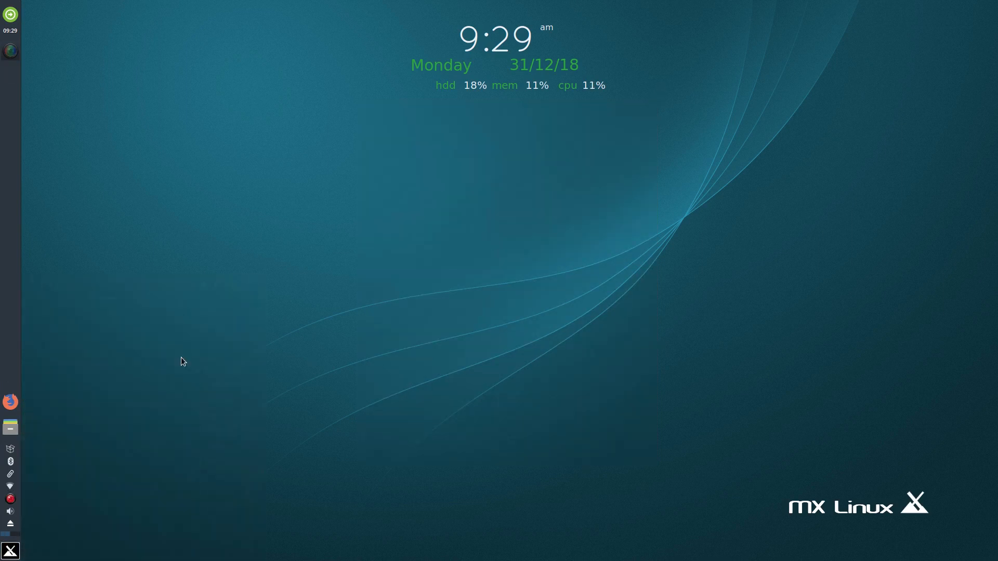
{"action": "left_click", "coordinate": [610, 202]}
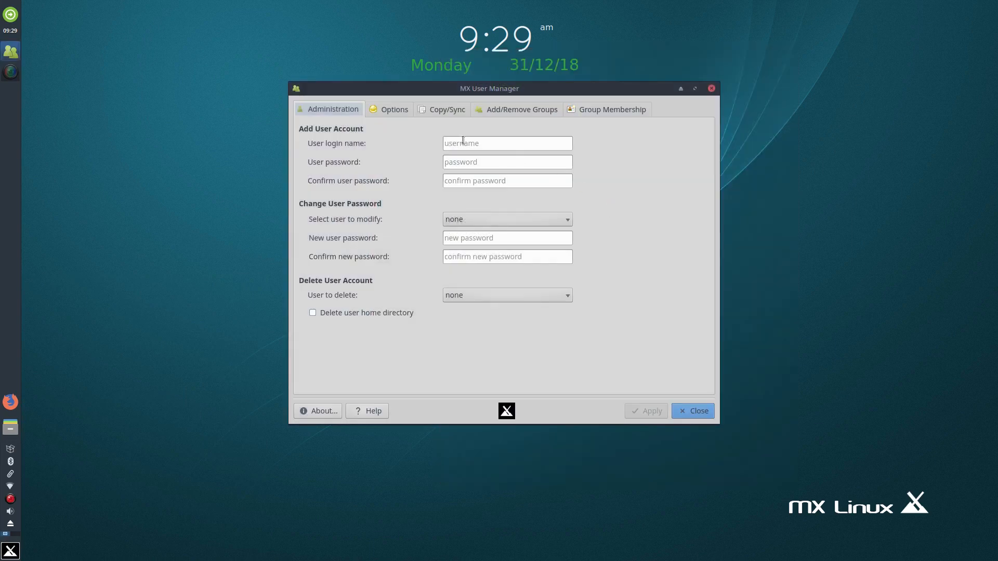
Set up a copy of the user's entire home with MX-18-Copy-Folder on ColsDisk as the destination
{"action": "left_click", "coordinate": [435, 110]}
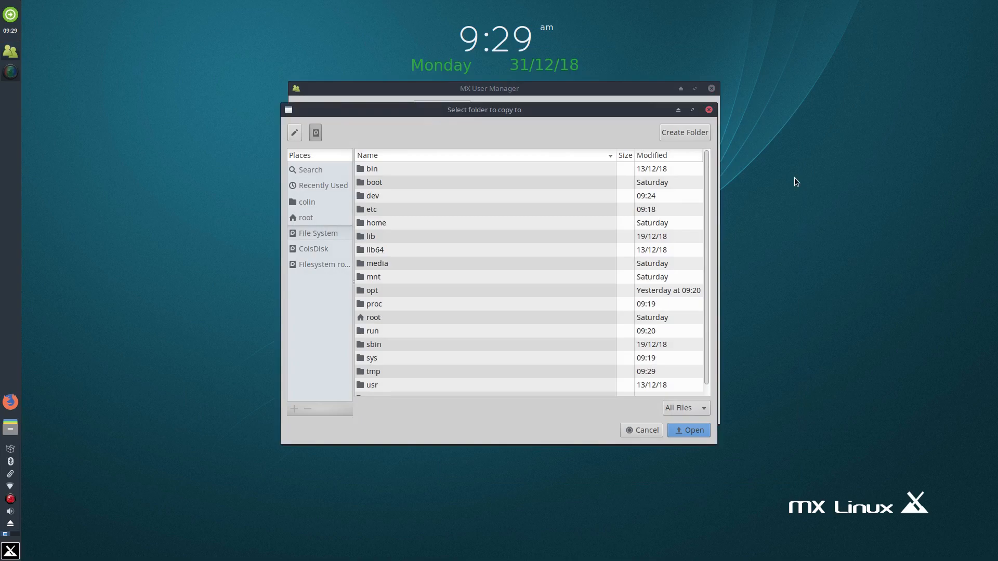
{"action": "left_click", "coordinate": [307, 250]}
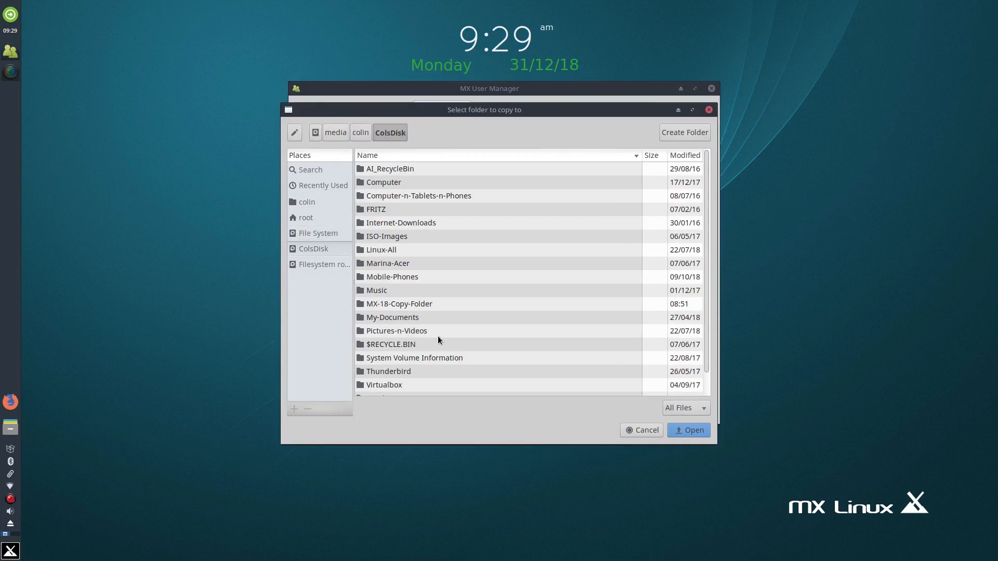
{"action": "double_click", "coordinate": [386, 304]}
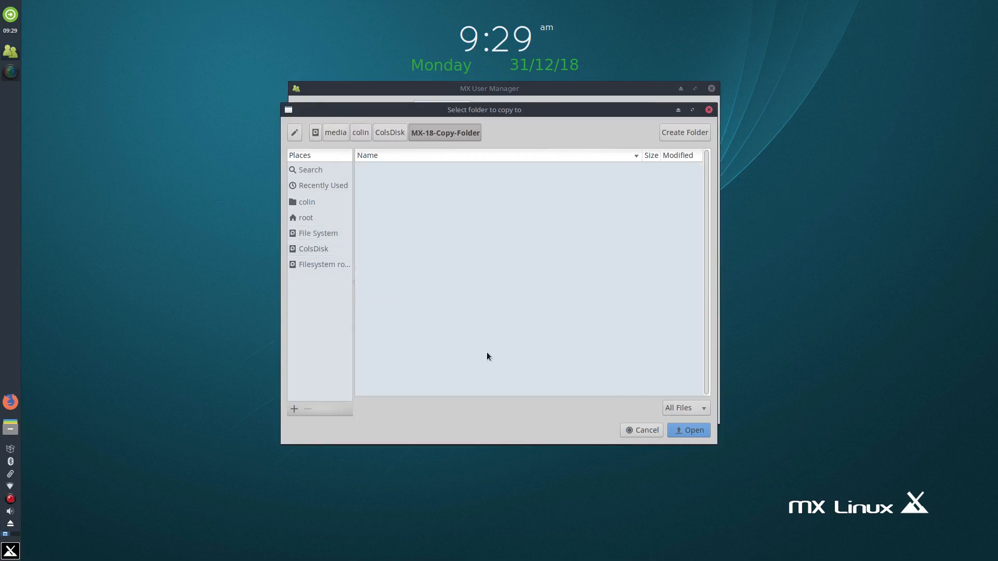
{"action": "left_click", "coordinate": [687, 431]}
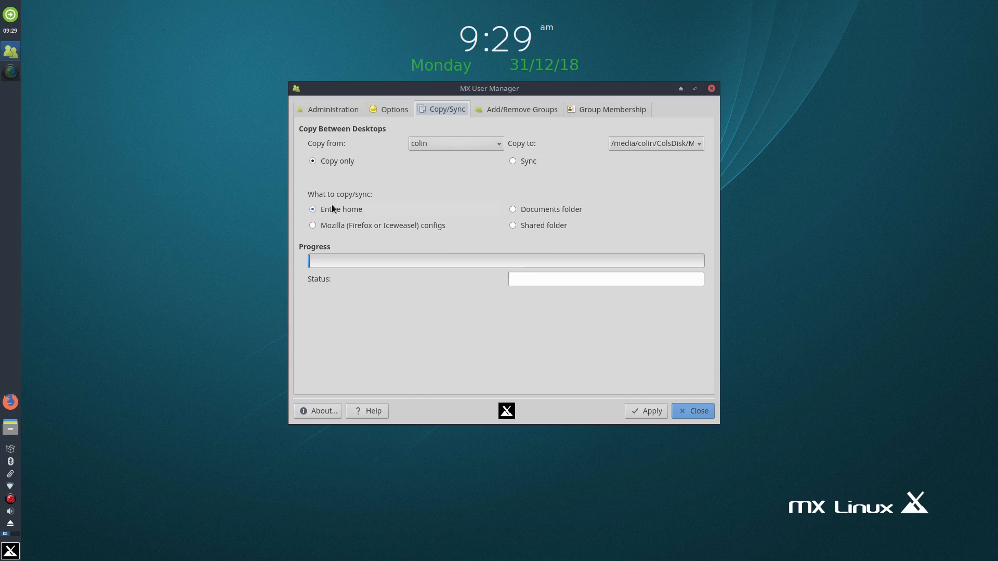
{"action": "left_click", "coordinate": [314, 226]}
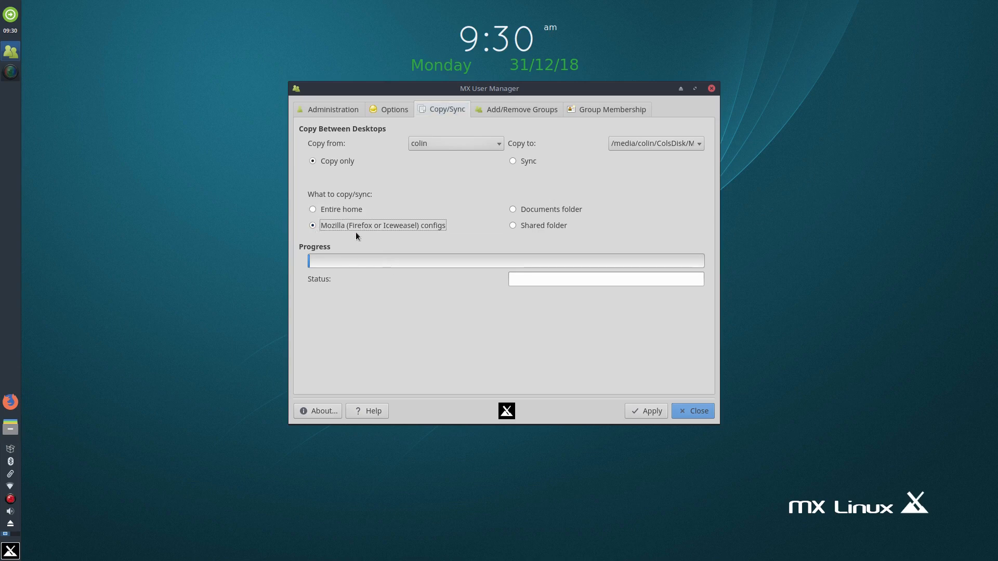
{"action": "left_click", "coordinate": [312, 210]}
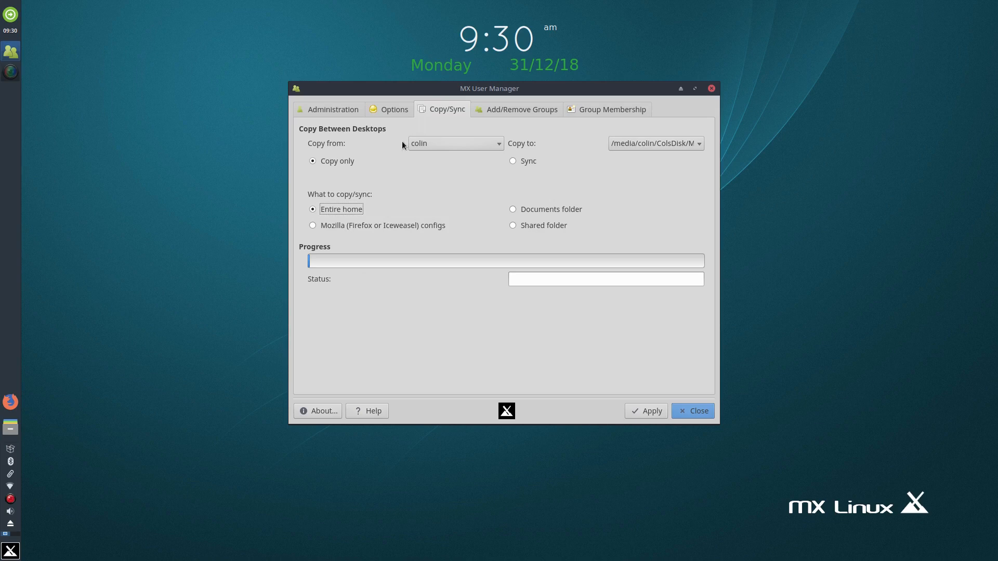
Choose MX-18-Copy-Folder on ColsDisk as the copy destination again and select the Documents folder as the content to copy
{"action": "left_click", "coordinate": [659, 141]}
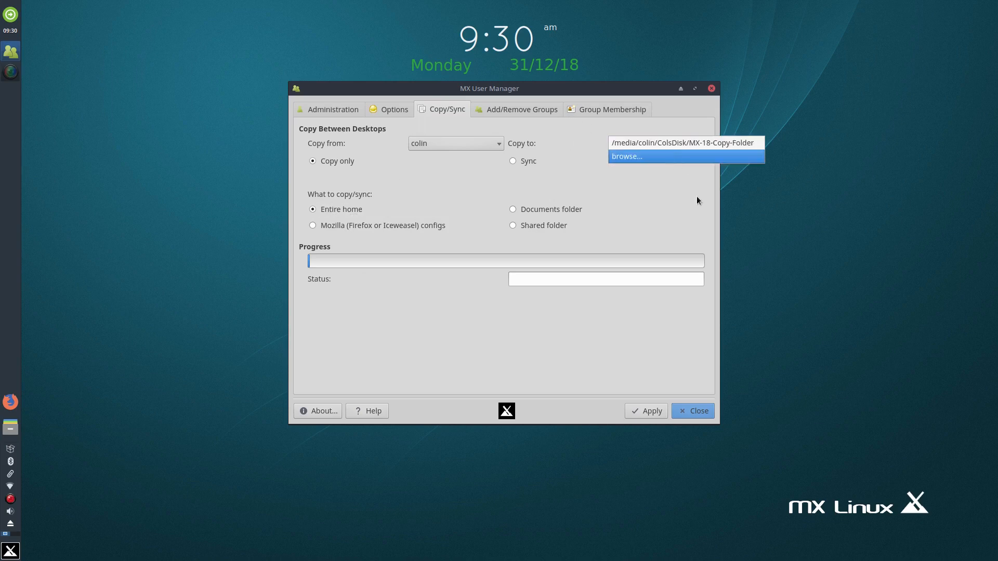
{"action": "left_click", "coordinate": [662, 157]}
{"action": "left_click", "coordinate": [310, 248]}
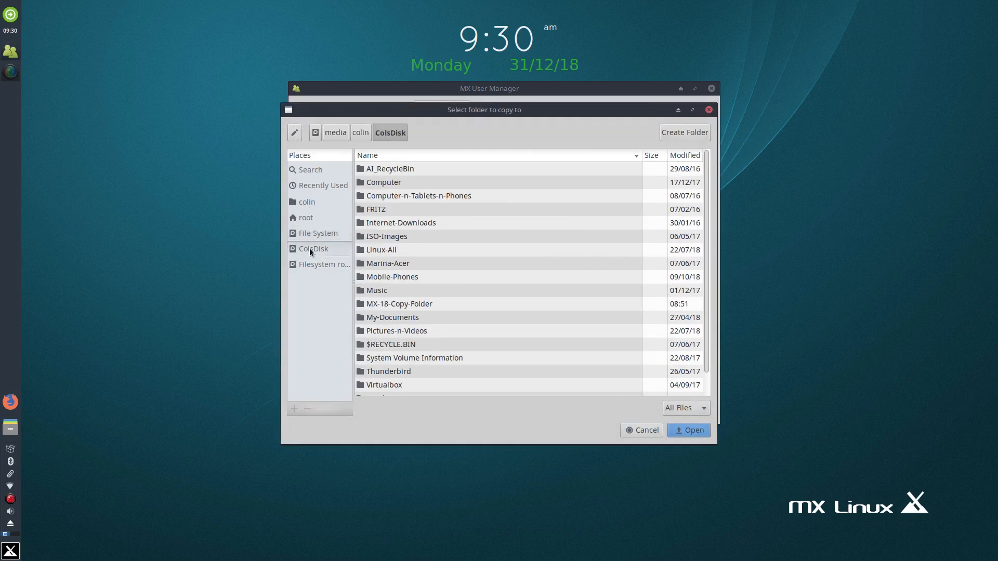
{"action": "double_click", "coordinate": [386, 304]}
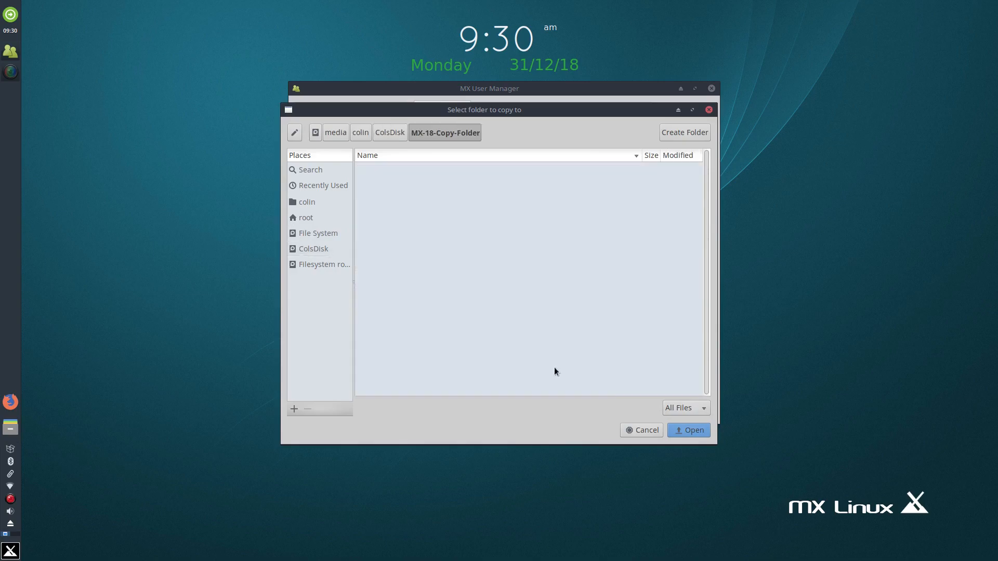
{"action": "left_click", "coordinate": [687, 430]}
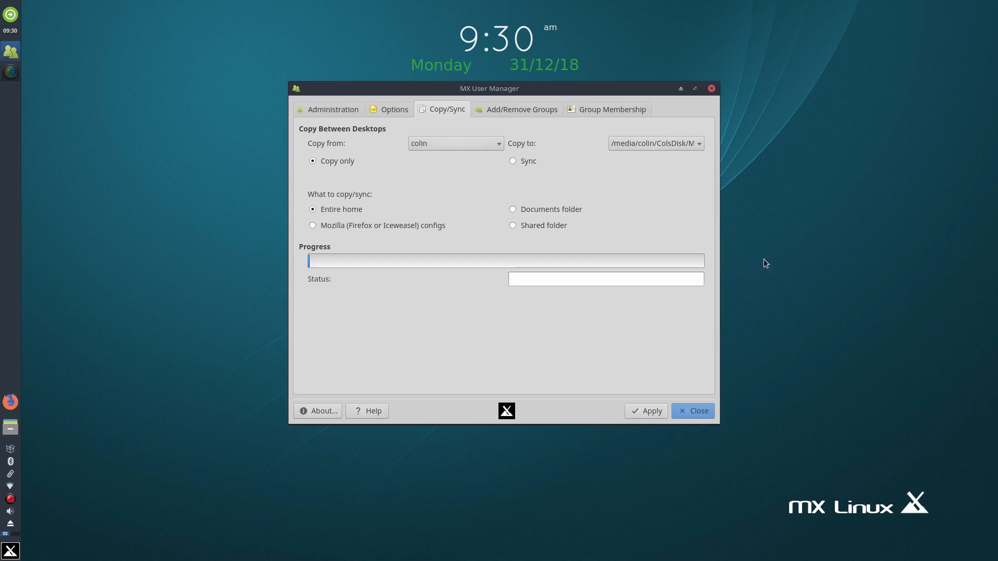
{"action": "left_click", "coordinate": [513, 211]}
Open the file manager and look through the home directory's Documents folder
{"action": "left_click", "coordinate": [9, 427]}
{"action": "double_click", "coordinate": [707, 257]}
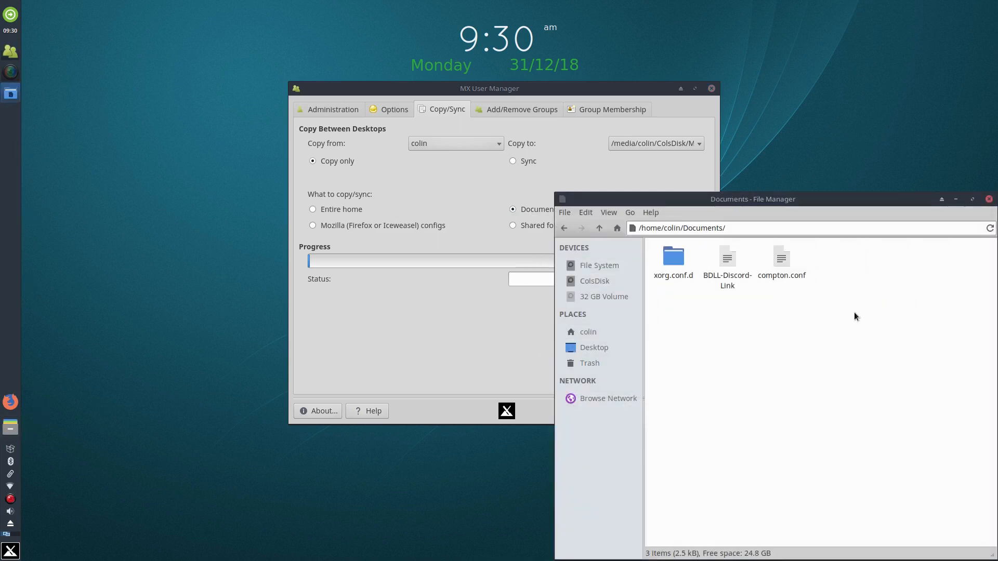
{"action": "left_click", "coordinate": [566, 228]}
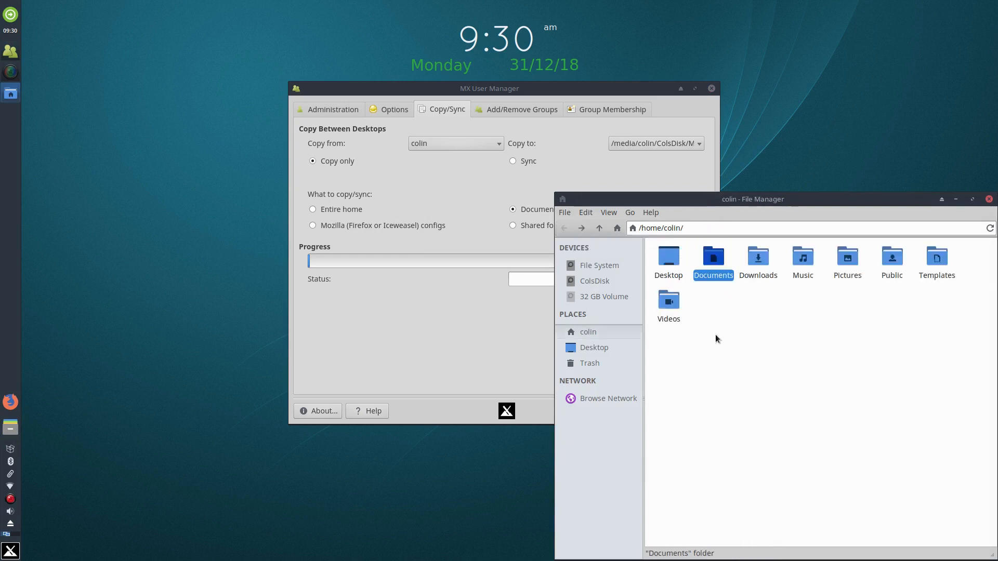
Copy zoom_amd64.deb from the home's Downloads folder into the Documents folder
{"action": "double_click", "coordinate": [765, 255]}
{"action": "right_click", "coordinate": [679, 261]}
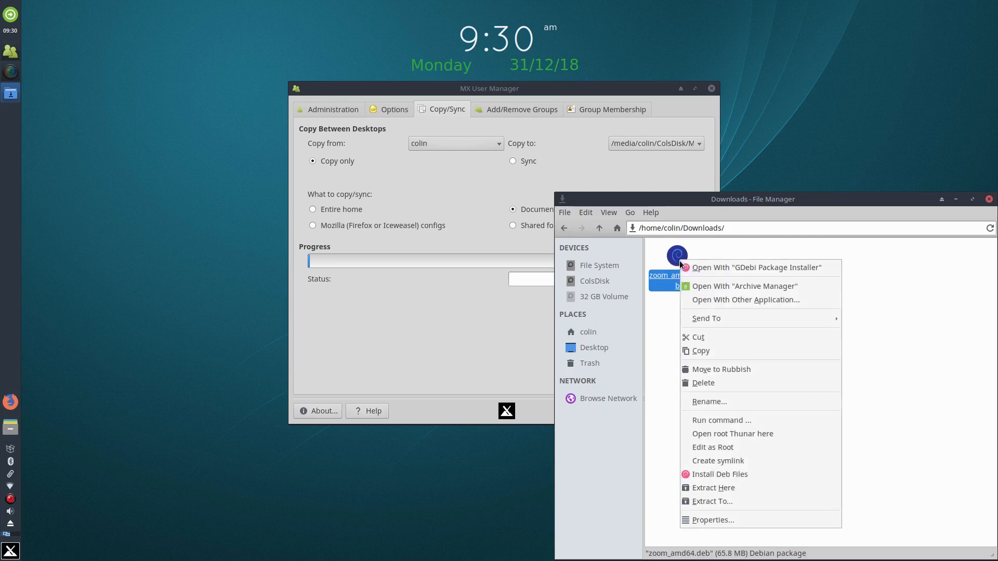
{"action": "left_click", "coordinate": [690, 286]}
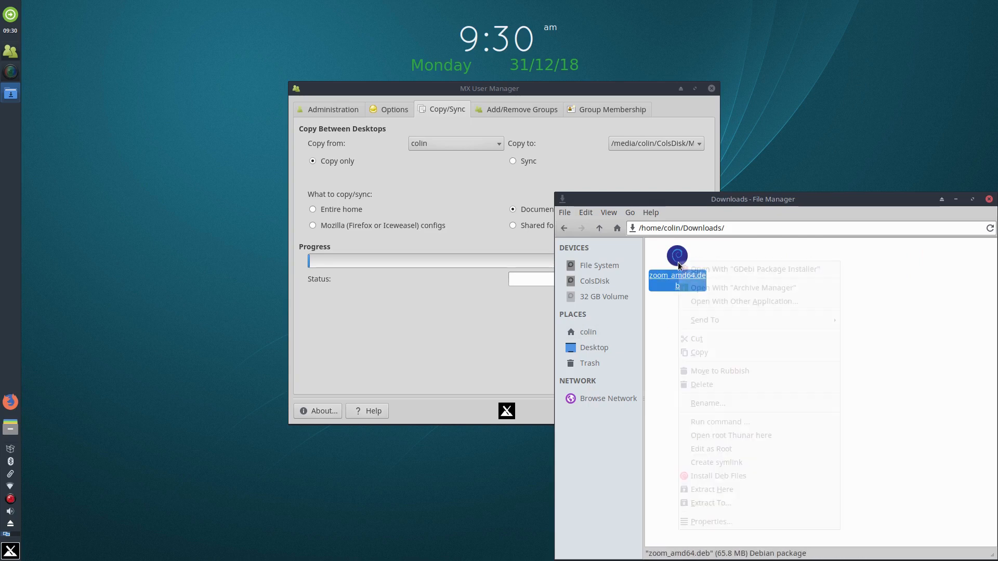
{"action": "left_click", "coordinate": [709, 338]}
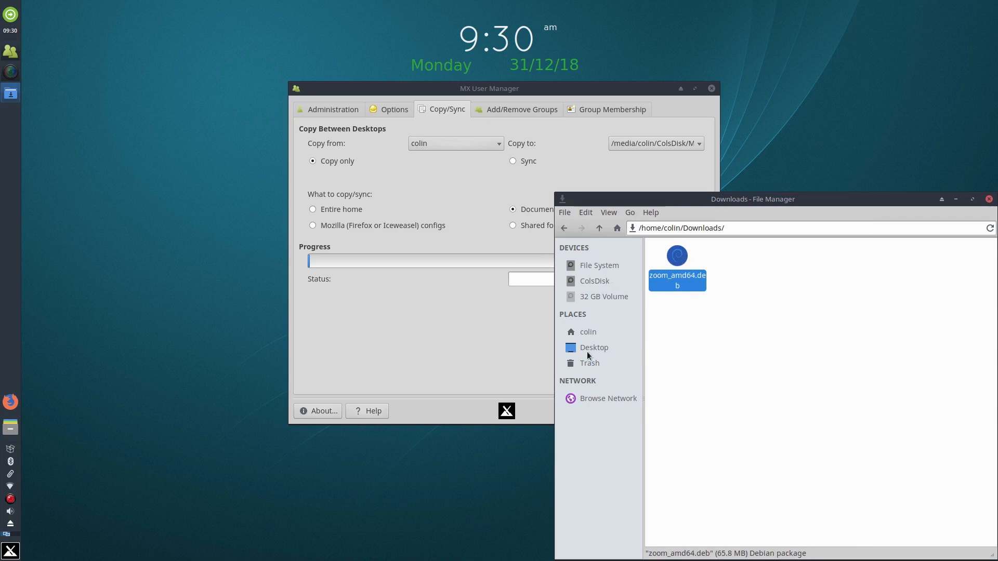
{"action": "left_click", "coordinate": [588, 332]}
{"action": "double_click", "coordinate": [713, 259]}
{"action": "right_click", "coordinate": [728, 334]}
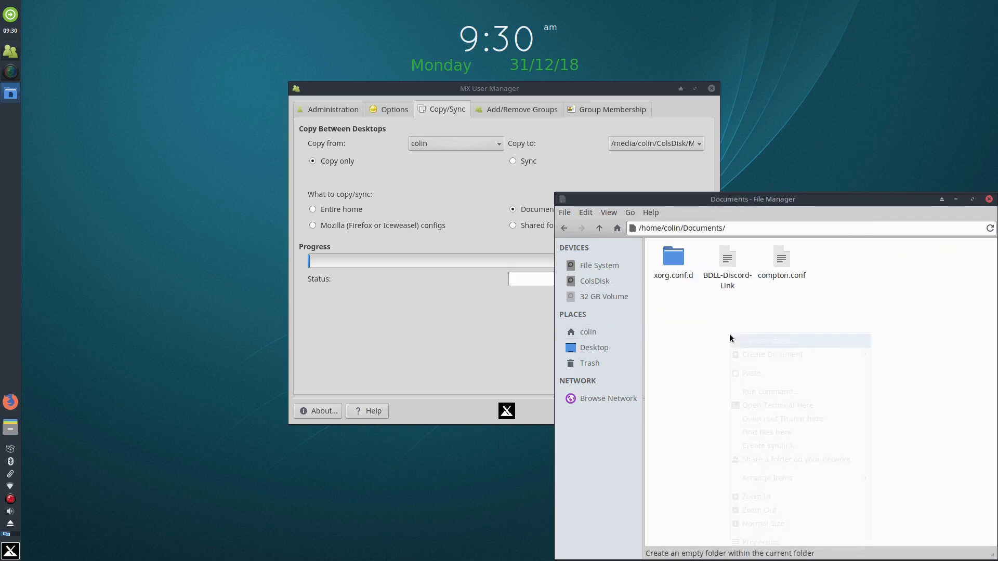
{"action": "left_click", "coordinate": [759, 372]}
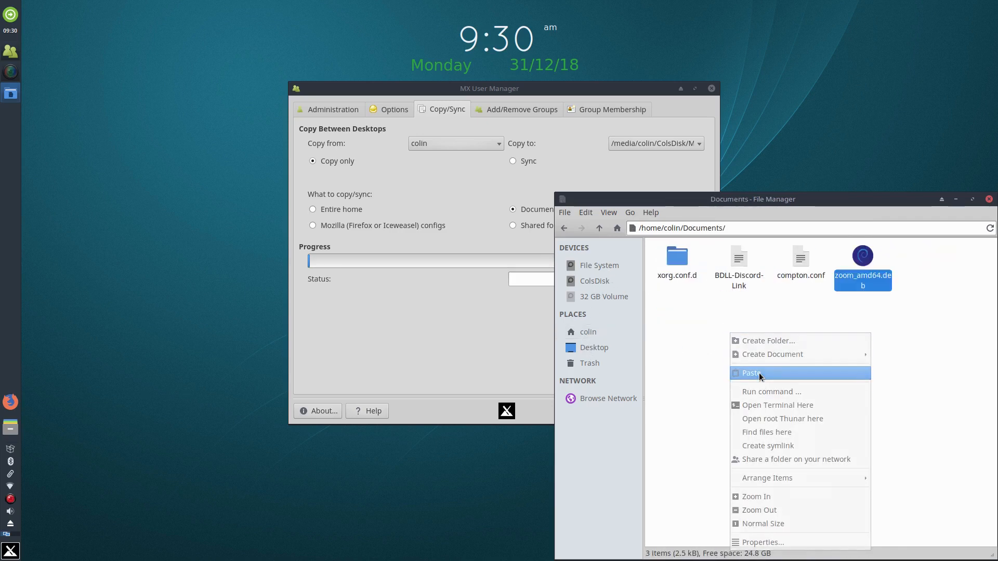
Look into the home's Pictures folder and check the contents of Documents again
{"action": "left_click", "coordinate": [564, 229]}
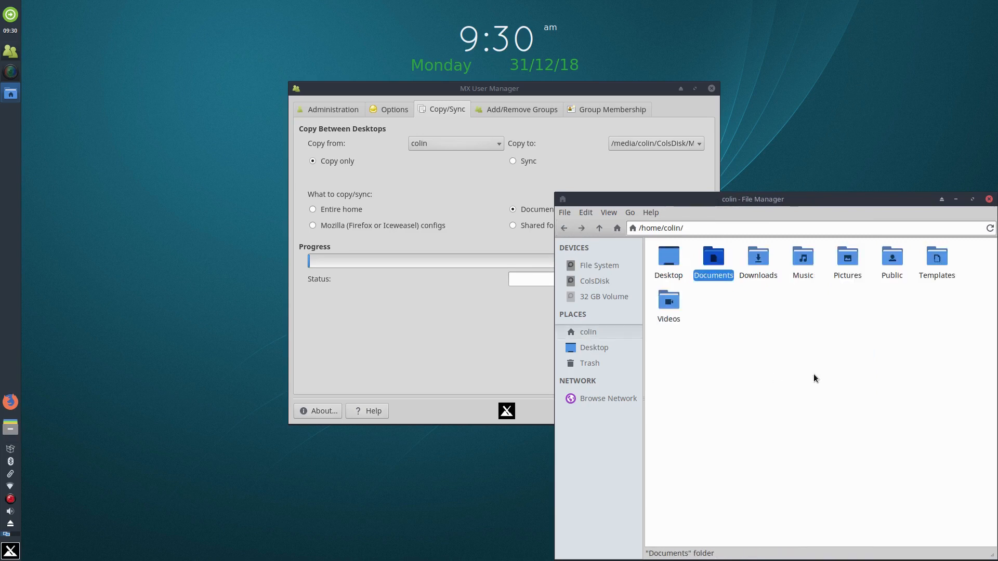
{"action": "double_click", "coordinate": [845, 259]}
{"action": "left_click", "coordinate": [565, 228]}
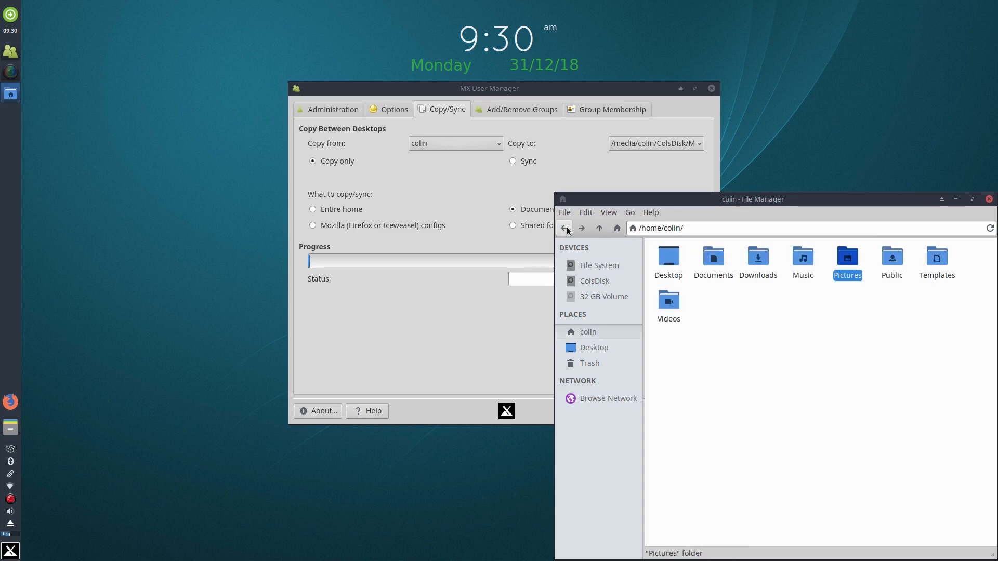
{"action": "double_click", "coordinate": [727, 255]}
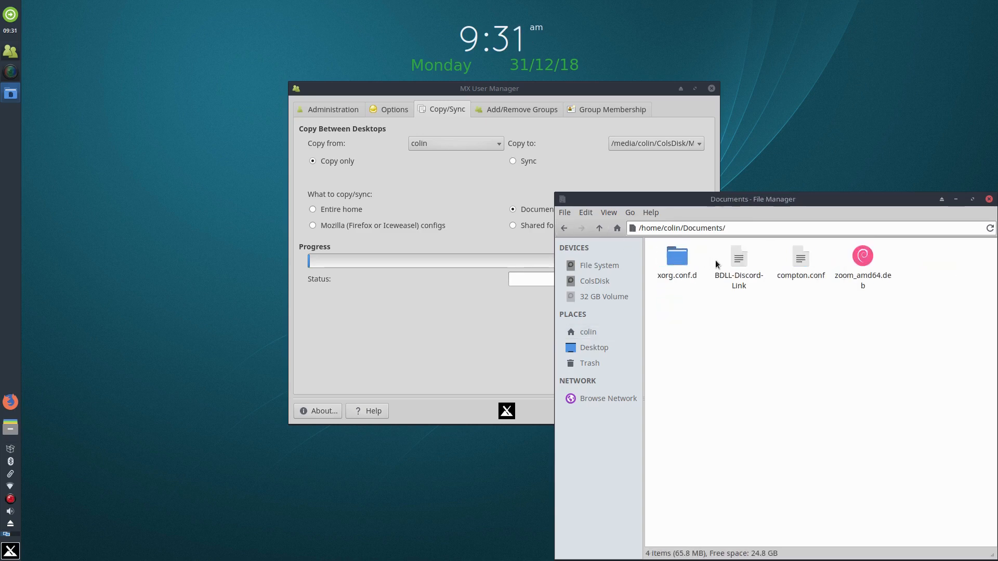
Close the file manager and run the copy of the Documents folder to MX-18-Copy-Folder
{"action": "left_click", "coordinate": [989, 199]}
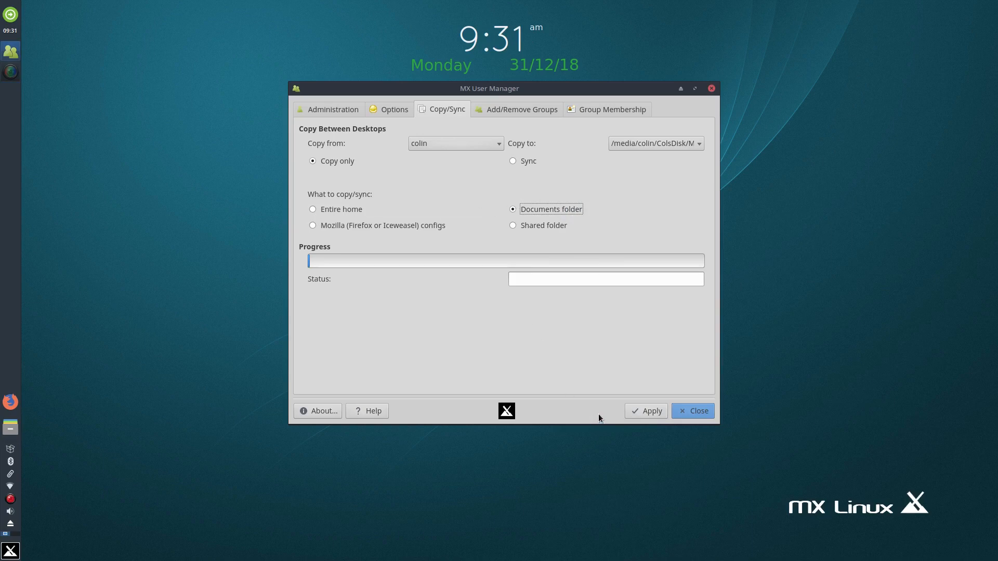
{"action": "left_click", "coordinate": [647, 411]}
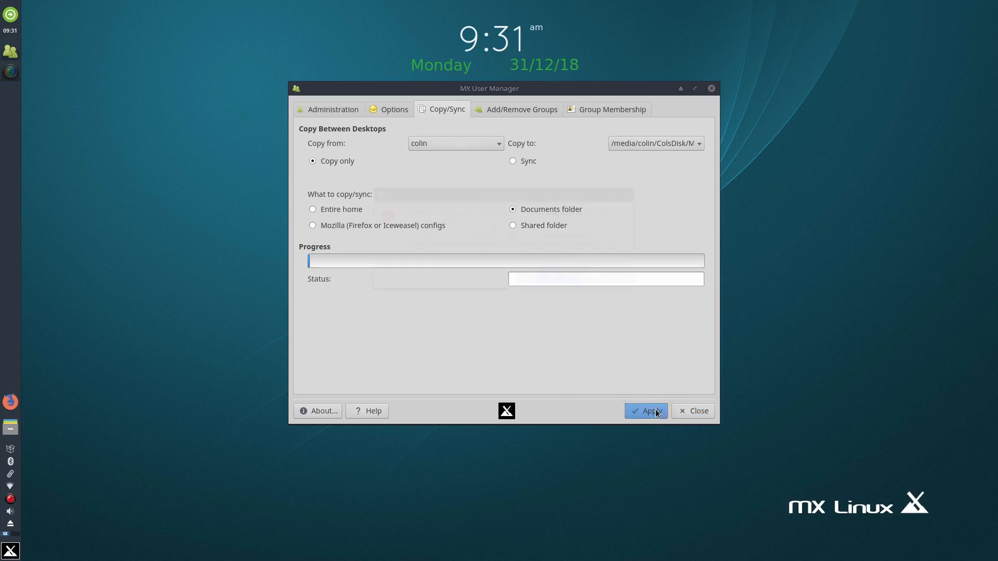
{"action": "left_click", "coordinate": [609, 274]}
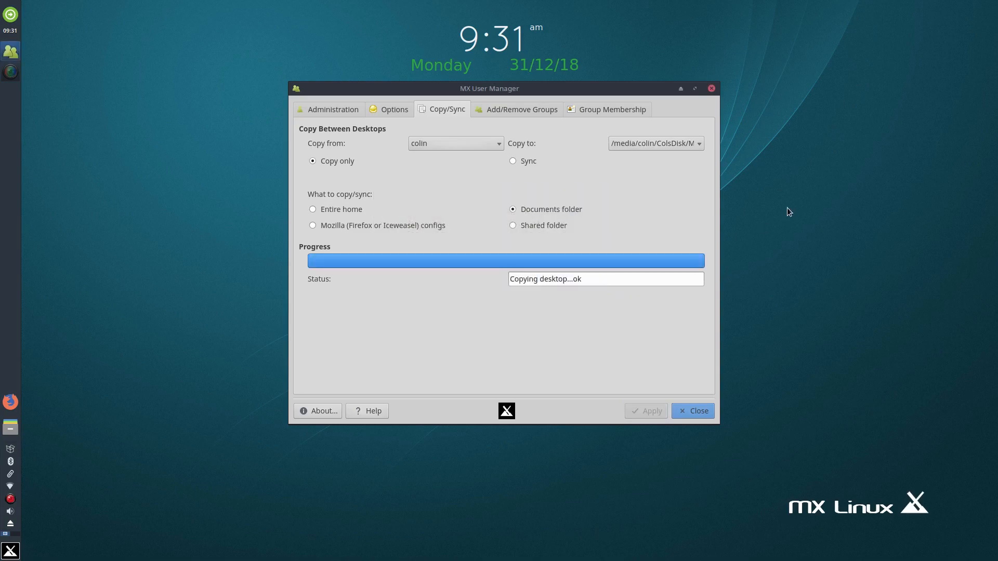
Examine the copied Documents folder inside MX-18-Copy-Folder on ColsDisk
{"action": "left_click", "coordinate": [12, 432]}
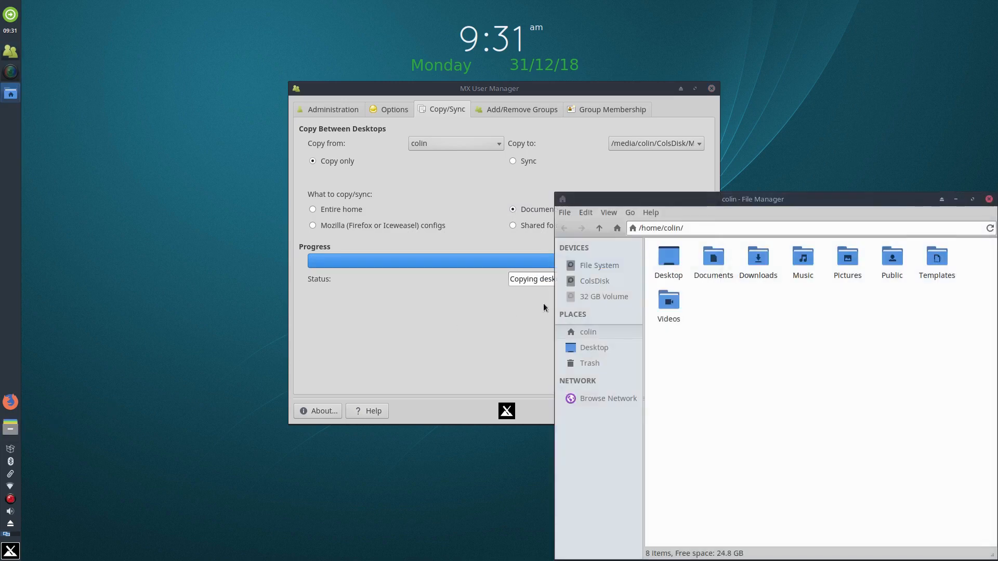
{"action": "left_click", "coordinate": [587, 281]}
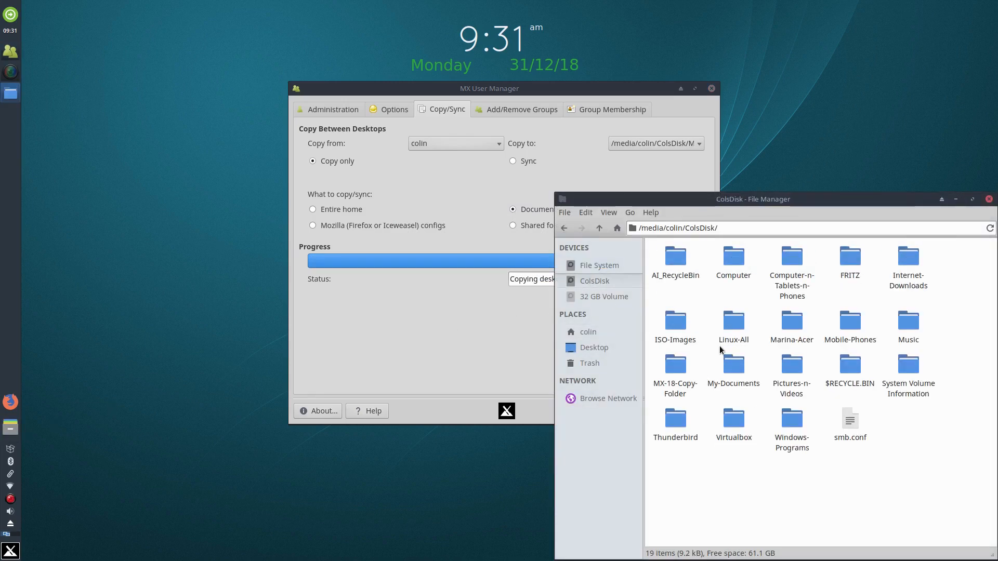
{"action": "double_click", "coordinate": [676, 368]}
{"action": "double_click", "coordinate": [669, 257]}
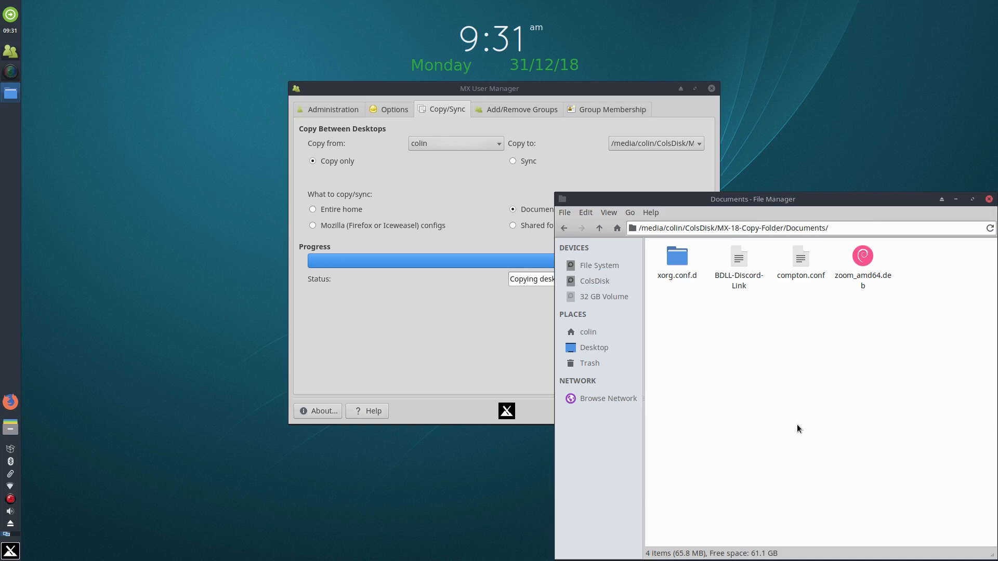
{"action": "left_click", "coordinate": [564, 228]}
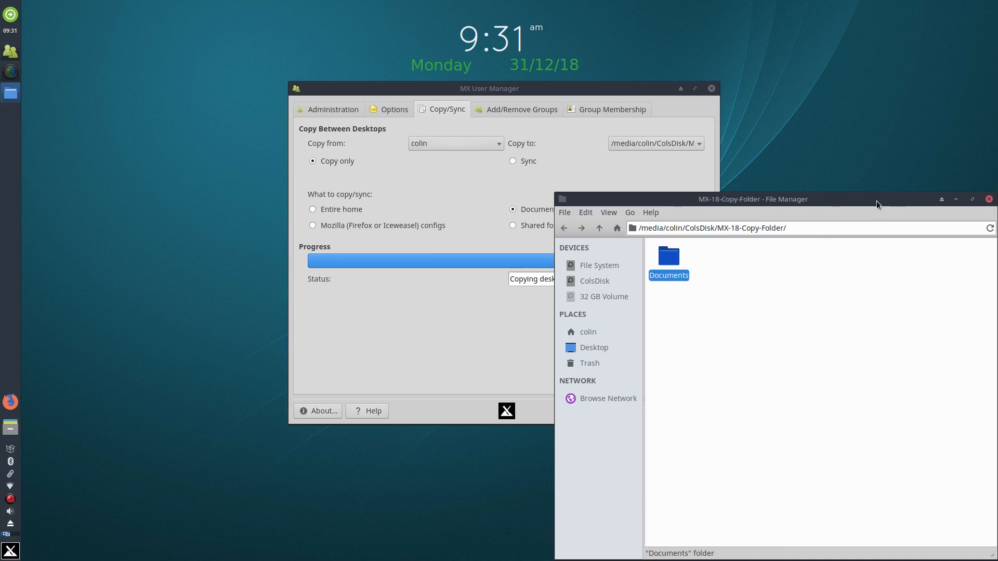
Create a new folder named Webrowser inside MX-18-Copy-Folder and close the file manager
{"action": "left_click_drag", "start_coordinate": [877, 200], "coordinate": [817, 83]}
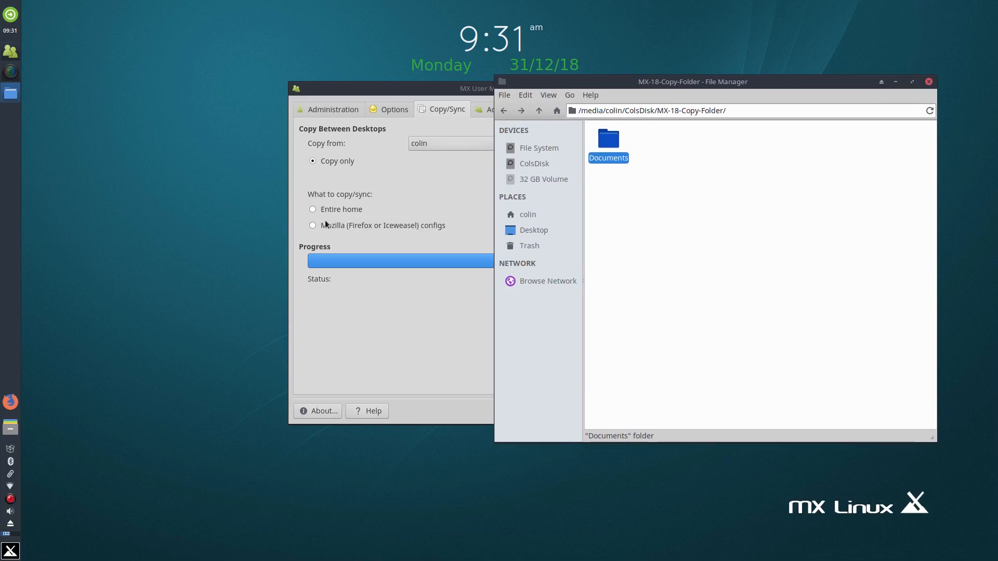
{"action": "left_click", "coordinate": [504, 110]}
{"action": "double_click", "coordinate": [619, 251]}
{"action": "right_click", "coordinate": [723, 163]}
{"action": "left_click", "coordinate": [747, 164]}
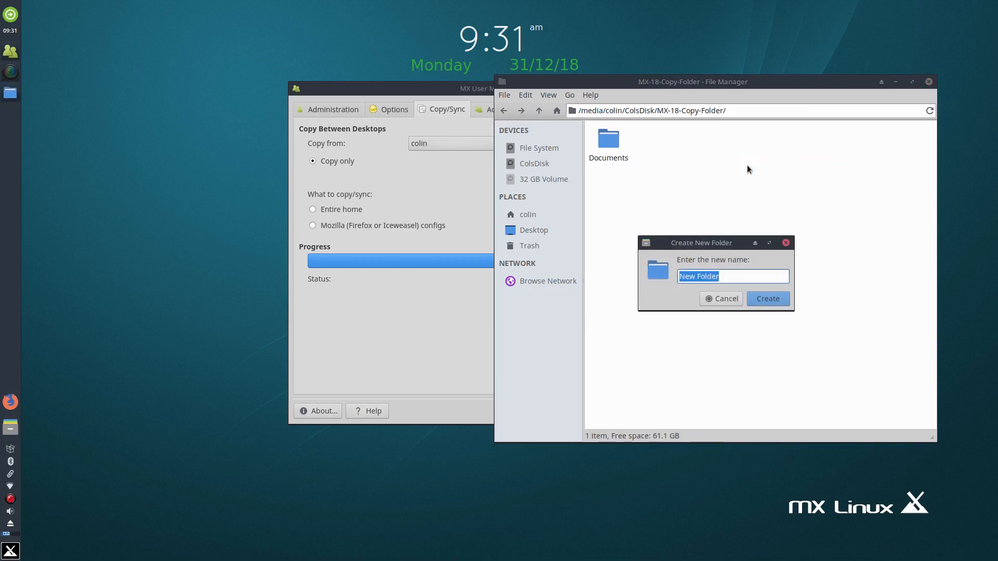
{"action": "type", "text": "Webrowser"}
{"action": "left_click", "coordinate": [765, 301]}
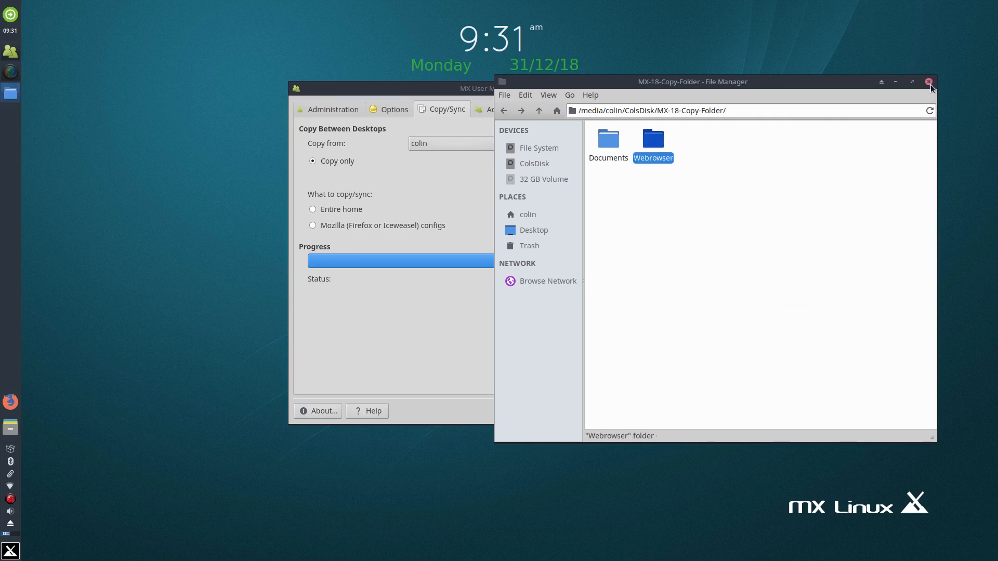
{"action": "left_click", "coordinate": [929, 82]}
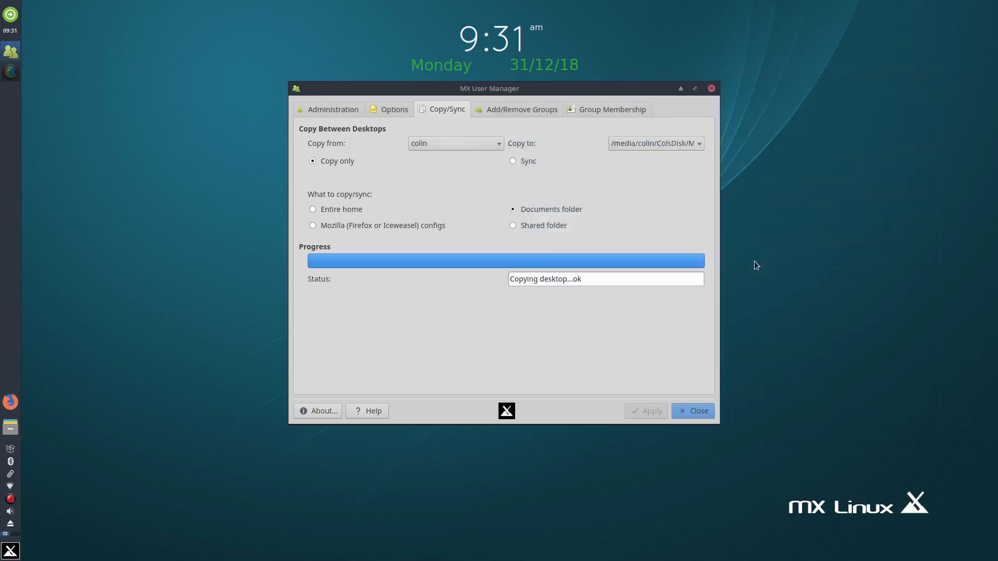
Copy the Mozilla (Firefox or Iceweasel) configs to the Webrowser folder inside MX-18-Copy-Folder on ColsDisk
{"action": "left_click", "coordinate": [313, 226]}
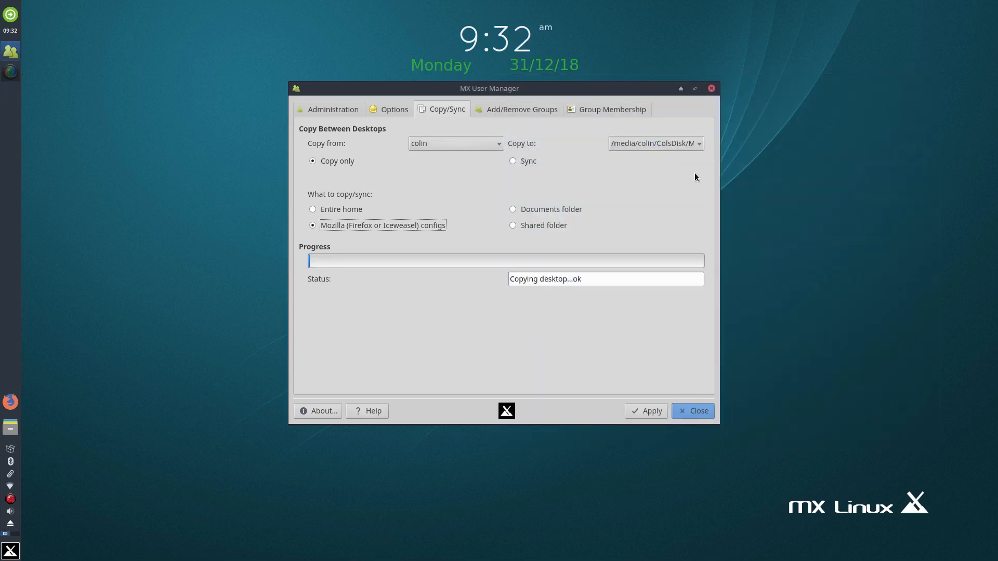
{"action": "left_click", "coordinate": [675, 143]}
{"action": "left_click", "coordinate": [665, 167]}
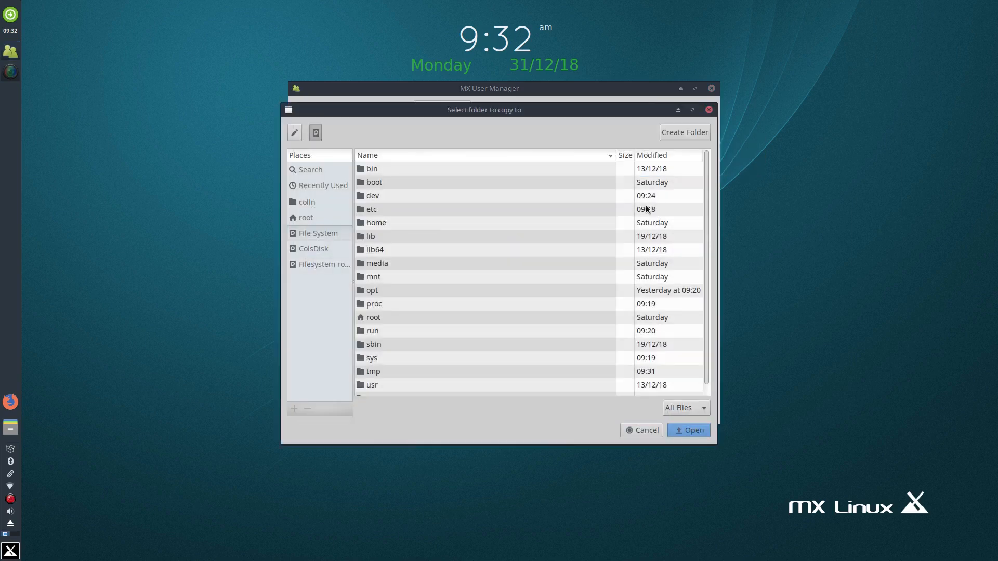
{"action": "left_click", "coordinate": [316, 250]}
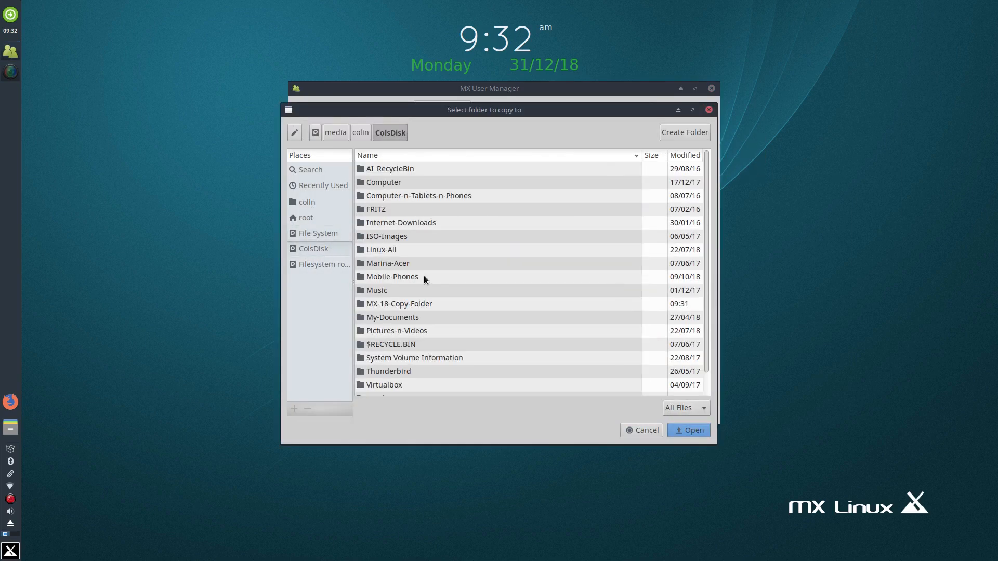
{"action": "double_click", "coordinate": [396, 306]}
{"action": "double_click", "coordinate": [383, 183]}
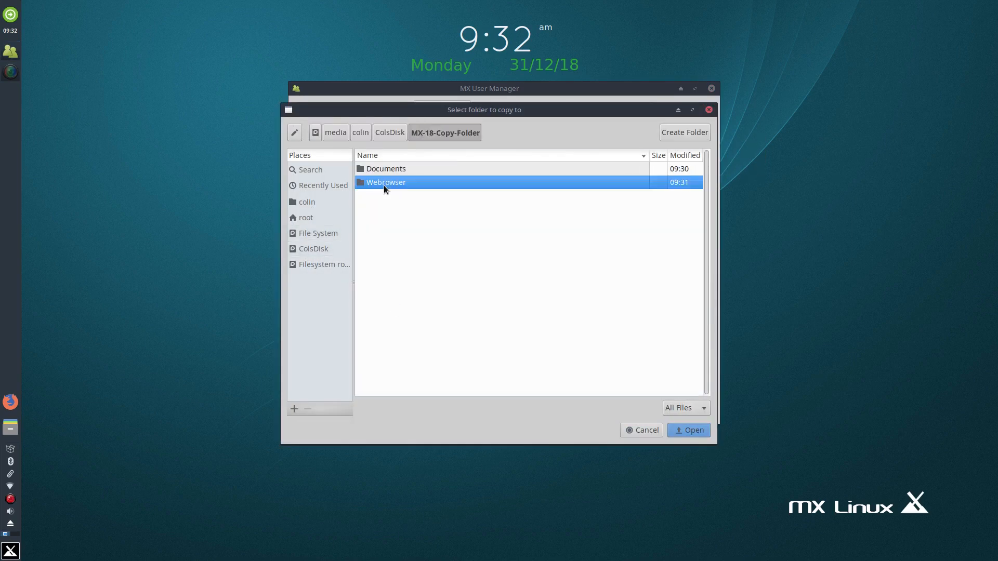
{"action": "left_click", "coordinate": [670, 431]}
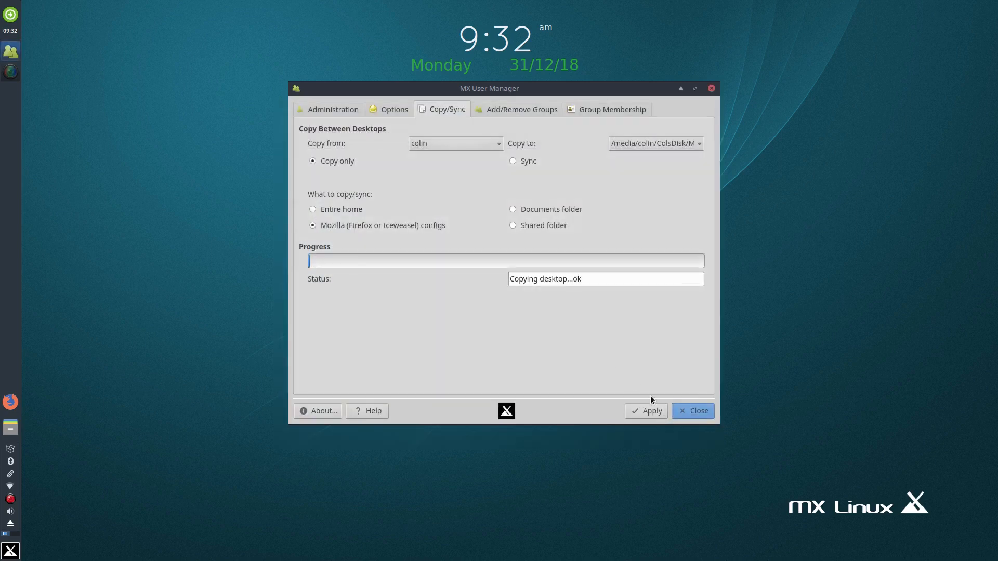
{"action": "left_click", "coordinate": [649, 412]}
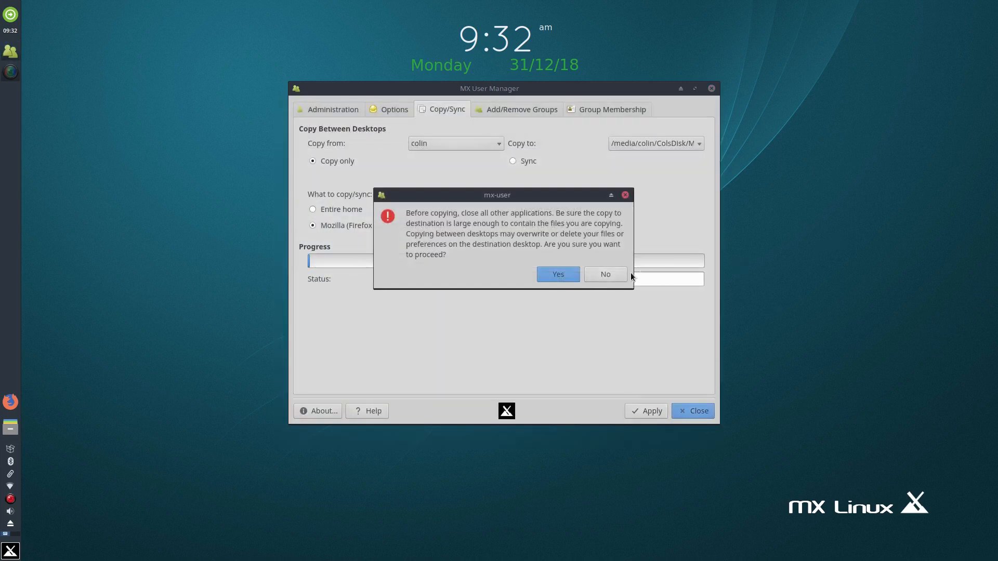
{"action": "left_click", "coordinate": [555, 276]}
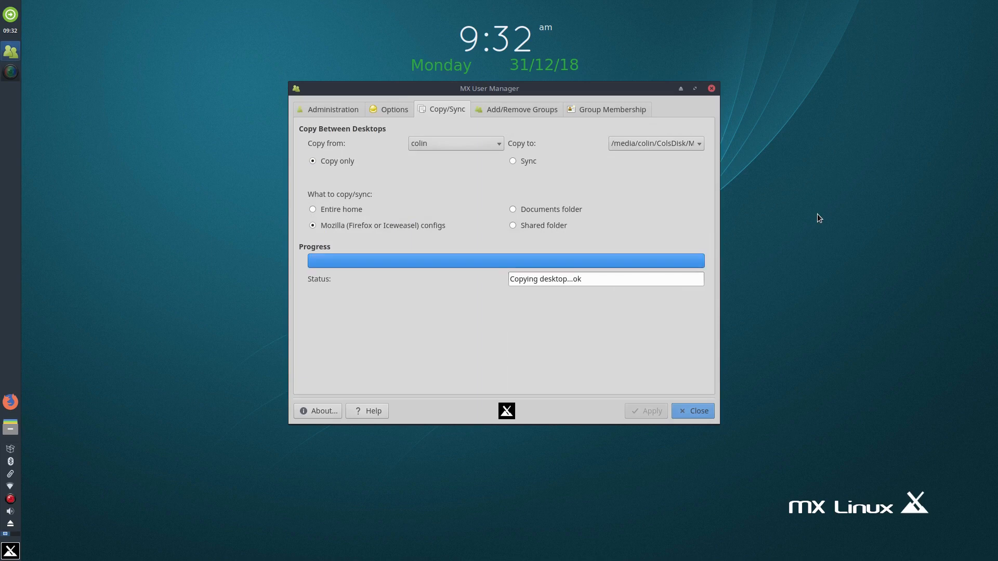
Examine the Webrowser folder inside MX-18-Copy-Folder on ColsDisk with hidden files shown
{"action": "left_click", "coordinate": [17, 431]}
{"action": "left_click", "coordinate": [595, 281]}
{"action": "double_click", "coordinate": [673, 367]}
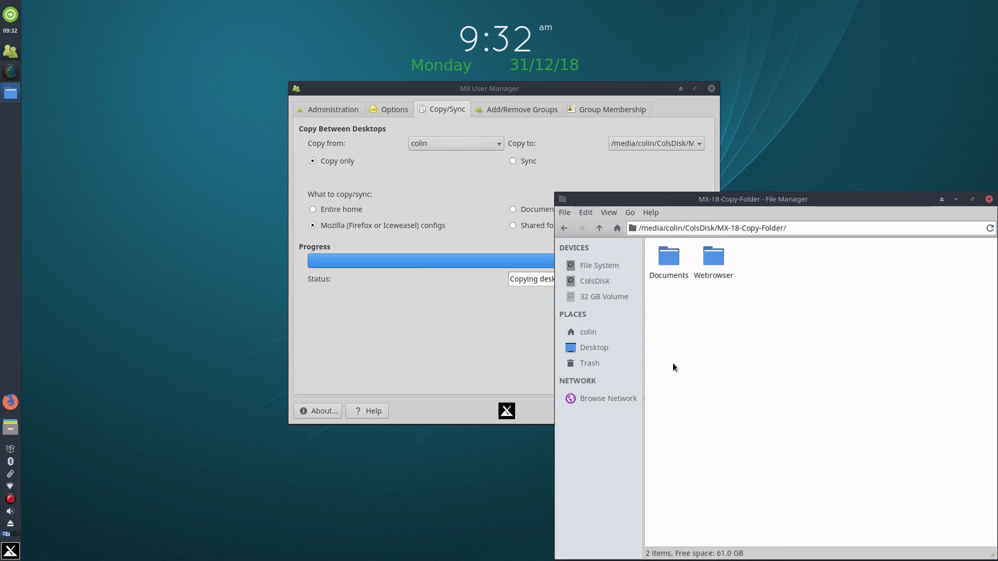
{"action": "double_click", "coordinate": [714, 258]}
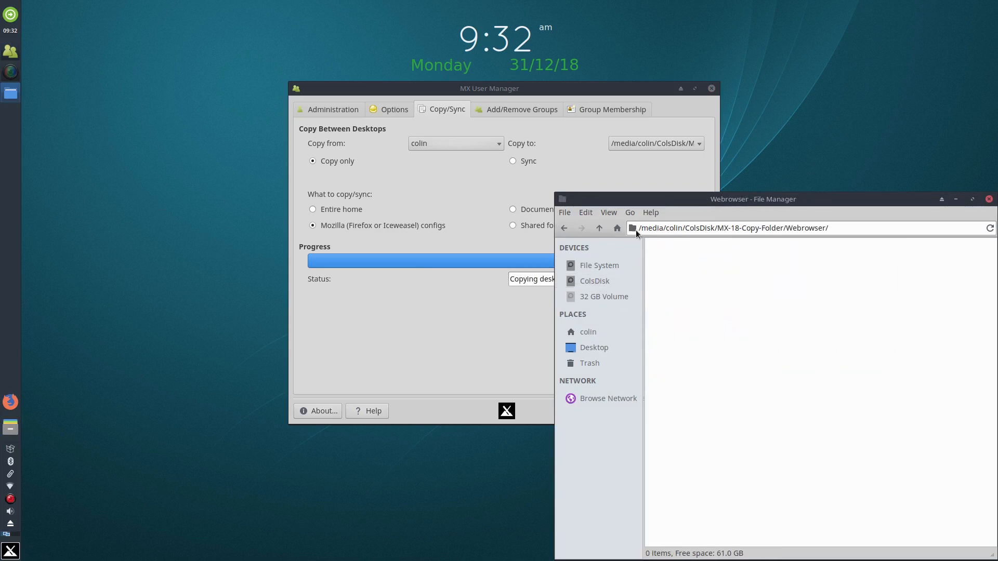
{"action": "left_click", "coordinate": [608, 211]}
{"action": "left_click", "coordinate": [614, 305]}
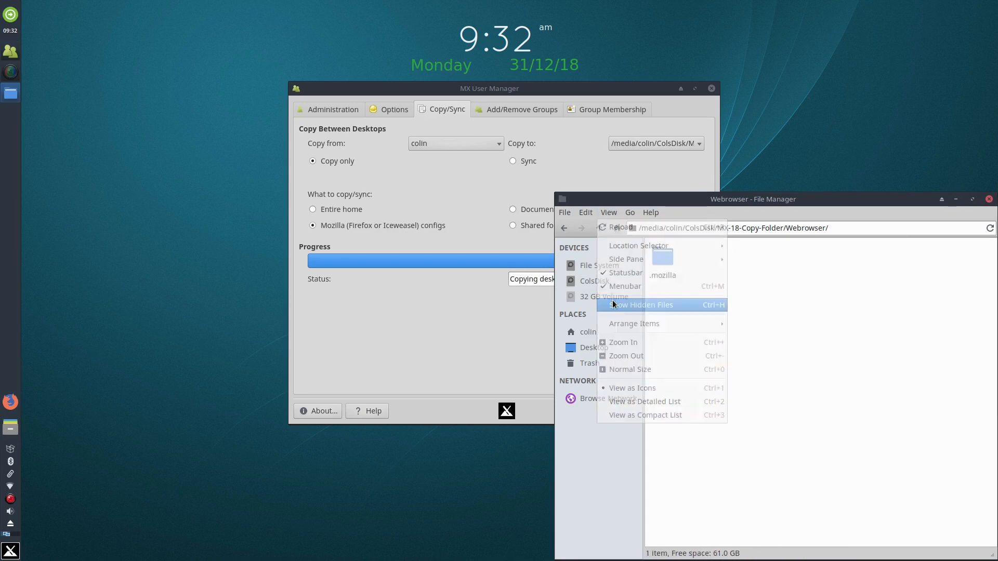
Examine the contents of the copied .mozilla folder inside Webrowser and close the file manager
{"action": "left_click", "coordinate": [668, 261]}
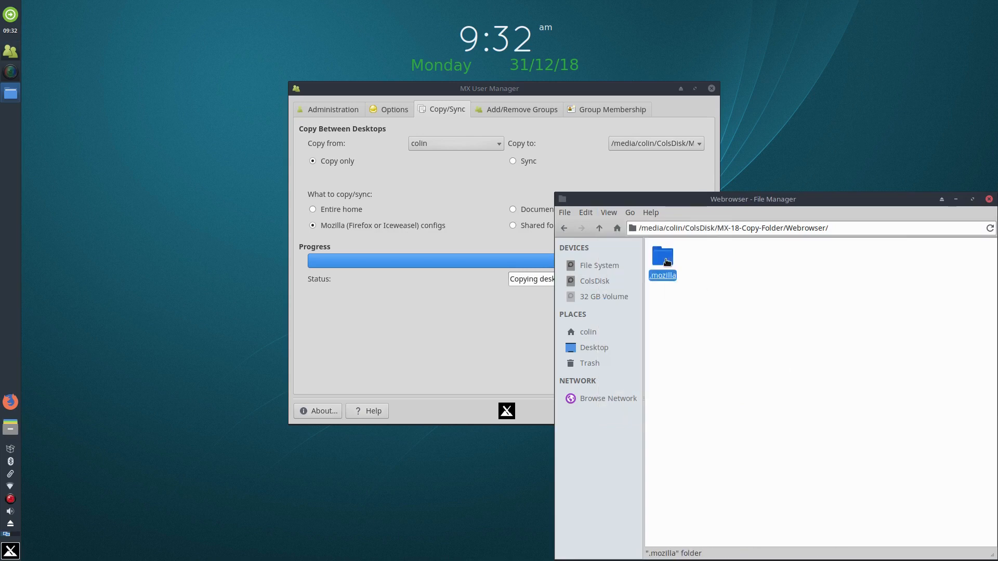
{"action": "double_click", "coordinate": [667, 262]}
{"action": "left_click_drag", "start_coordinate": [827, 203], "coordinate": [547, 100]}
{"action": "left_click", "coordinate": [283, 125]}
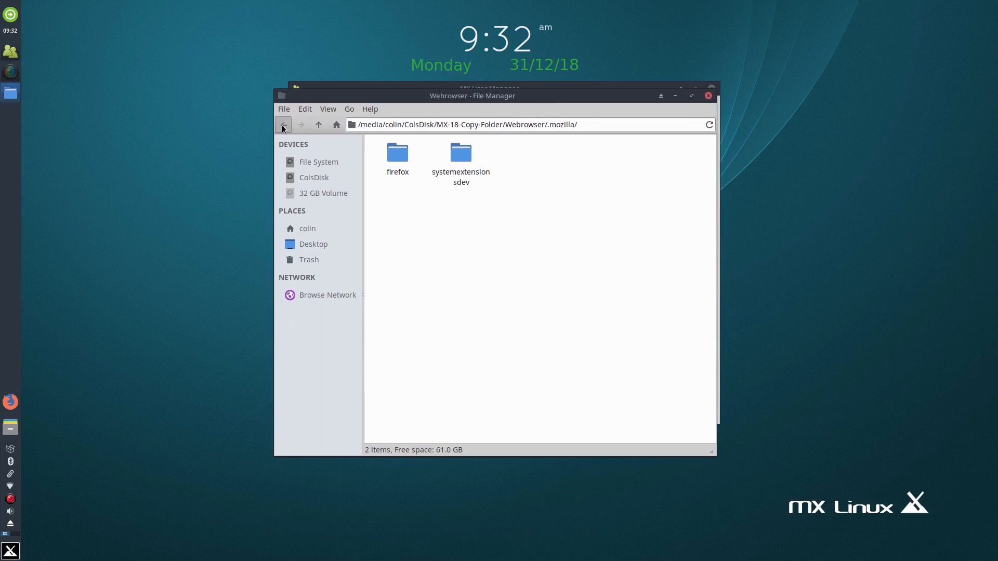
{"action": "left_click", "coordinate": [708, 96]}
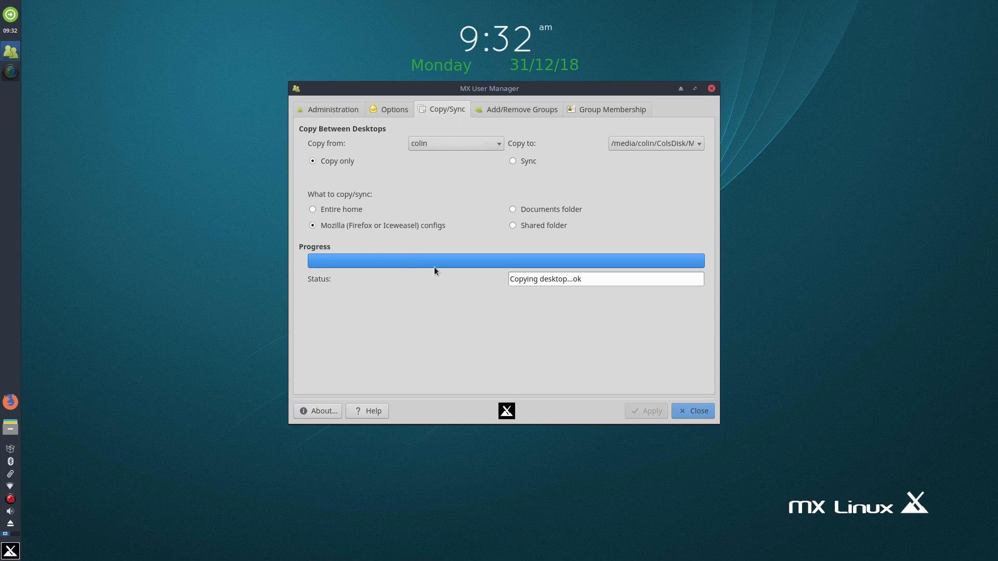
Open a new file manager window and examine MX-18-Copy-Folder on ColsDisk, returning to the disk's root folder
{"action": "left_click", "coordinate": [10, 428]}
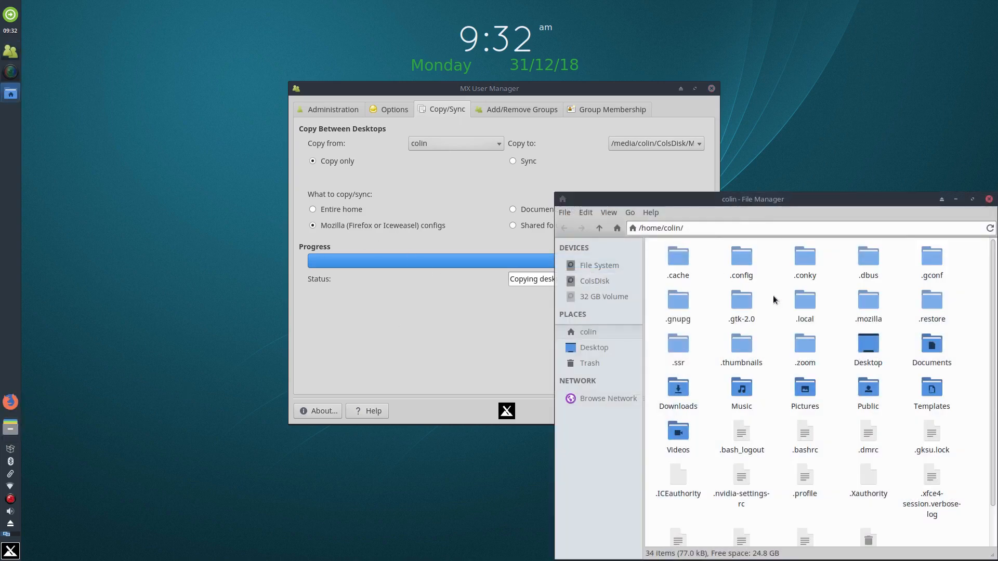
{"action": "left_click", "coordinate": [606, 282]}
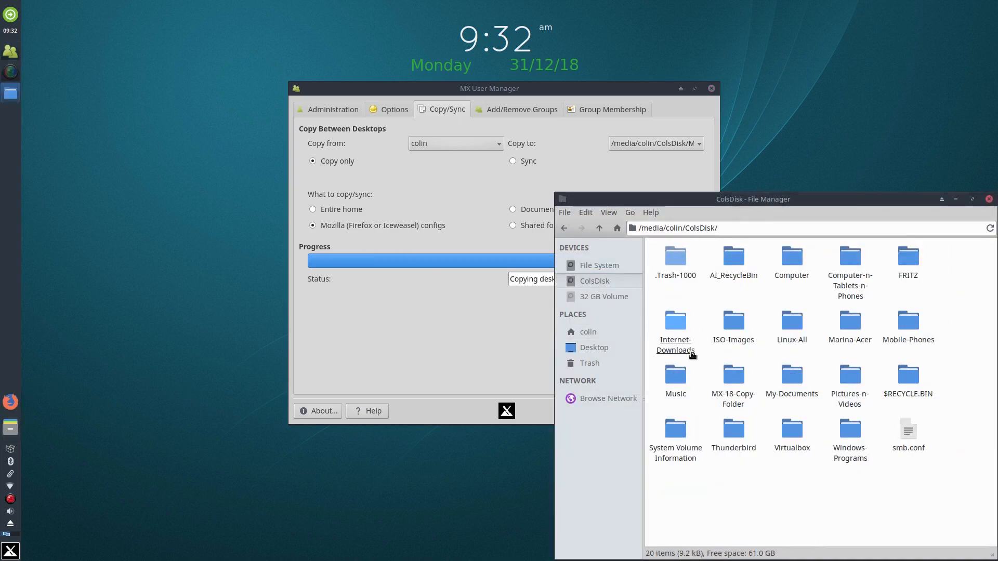
{"action": "double_click", "coordinate": [736, 376]}
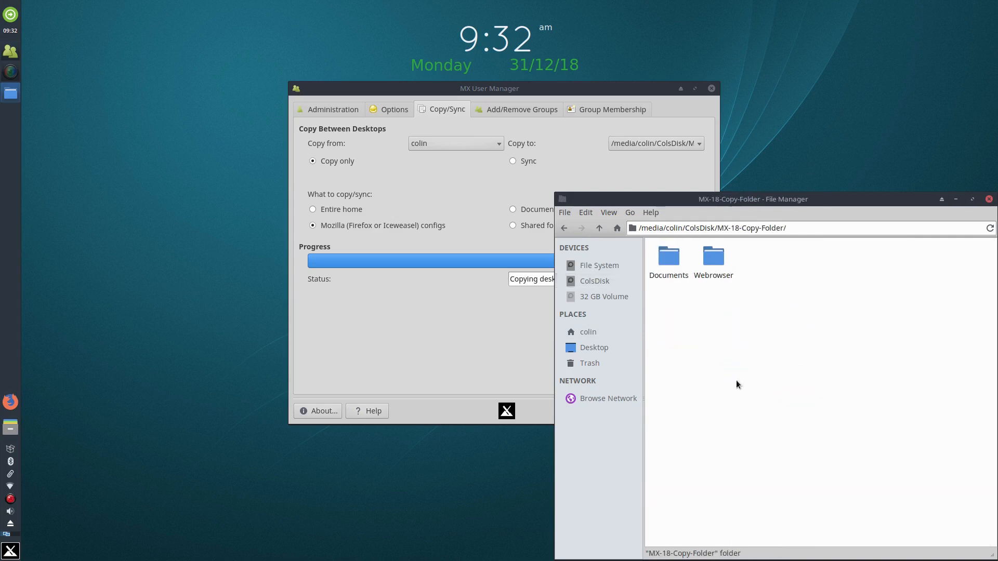
{"action": "left_click", "coordinate": [564, 228]}
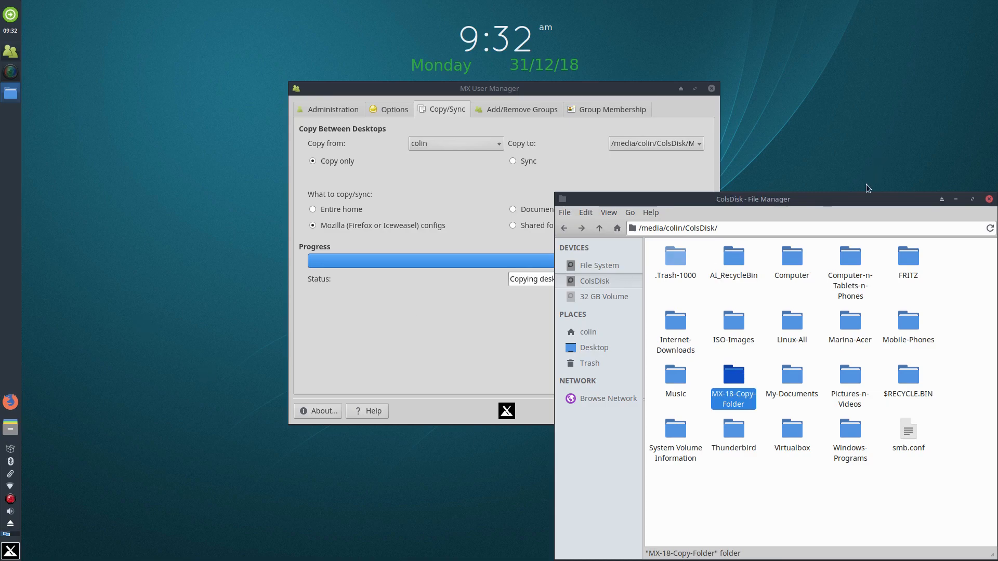
{"action": "left_click_drag", "start_coordinate": [868, 200], "coordinate": [587, 89]}
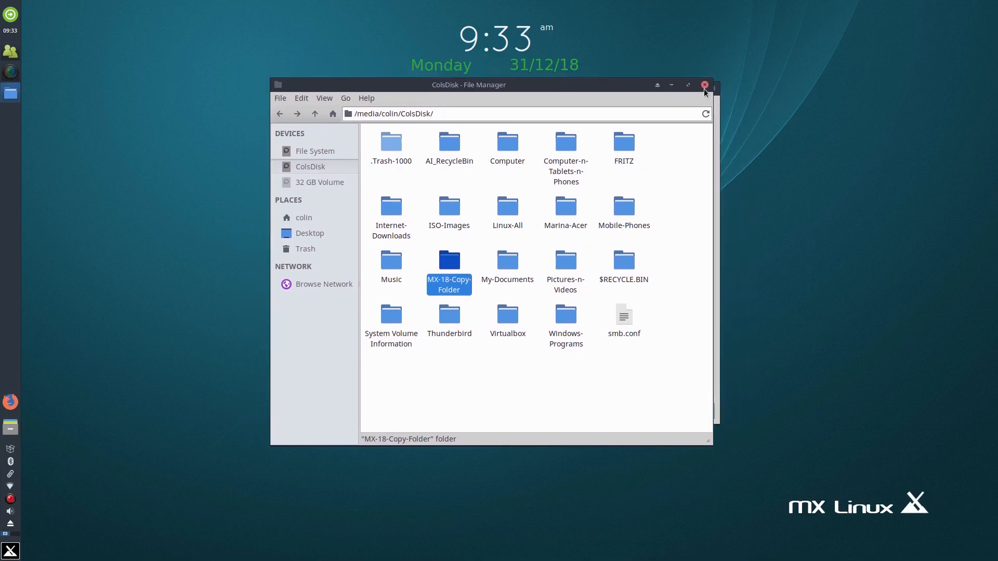
Turn off the display of hidden files in the user's home folder
{"action": "left_click", "coordinate": [307, 218]}
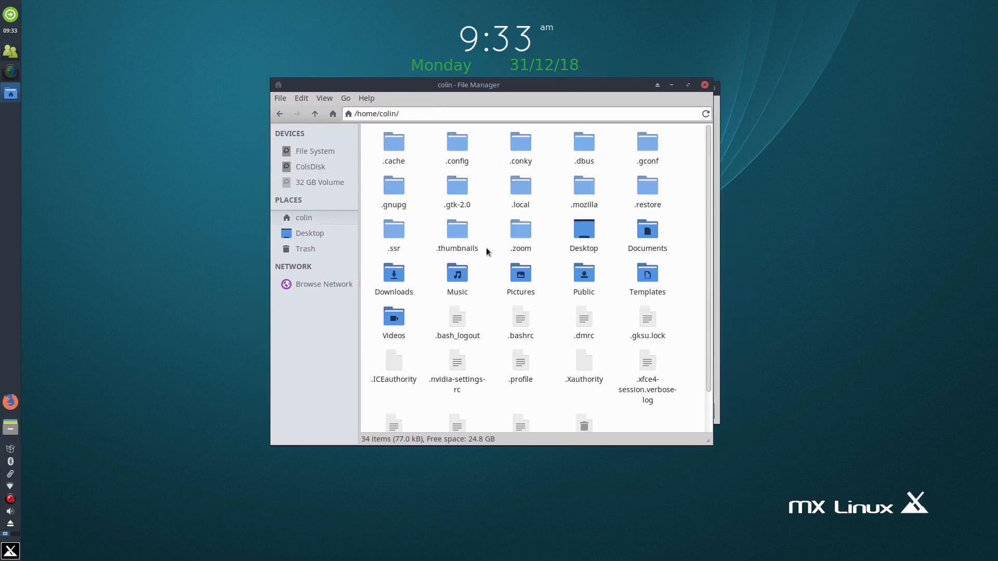
{"action": "left_click", "coordinate": [325, 99]}
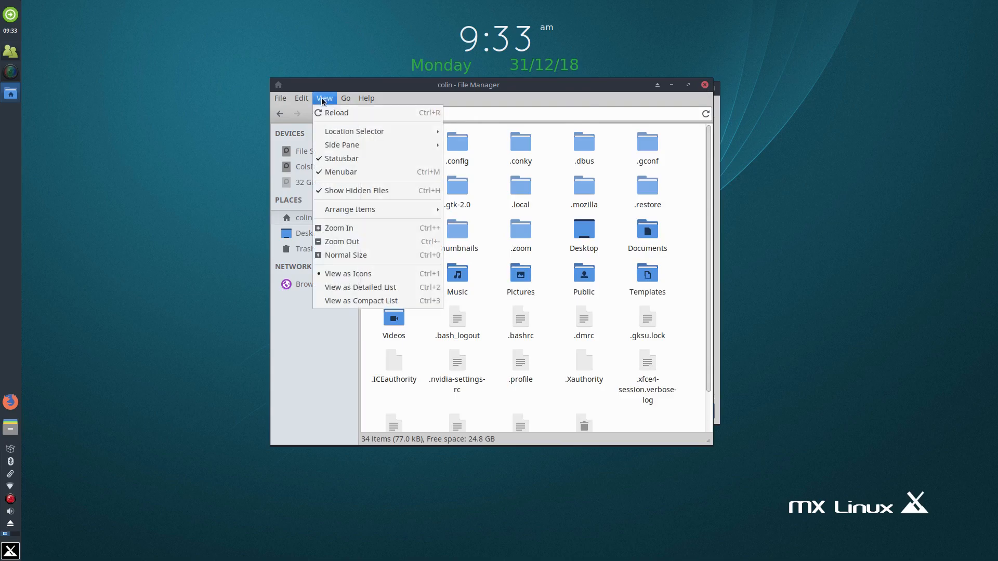
{"action": "left_click", "coordinate": [355, 189]}
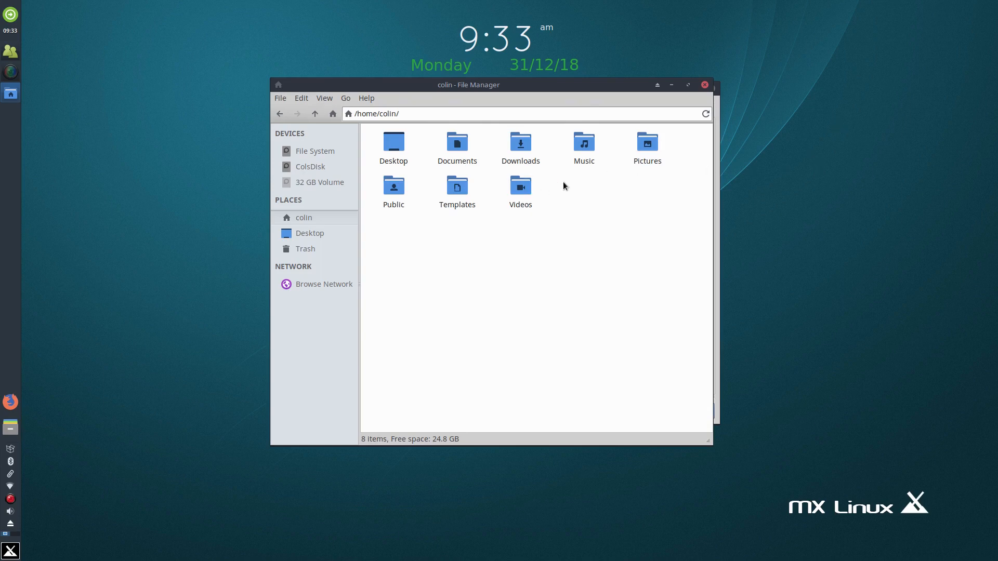
Examine the Pictures folder in the user's home folder and close the file manager
{"action": "double_click", "coordinate": [647, 149]}
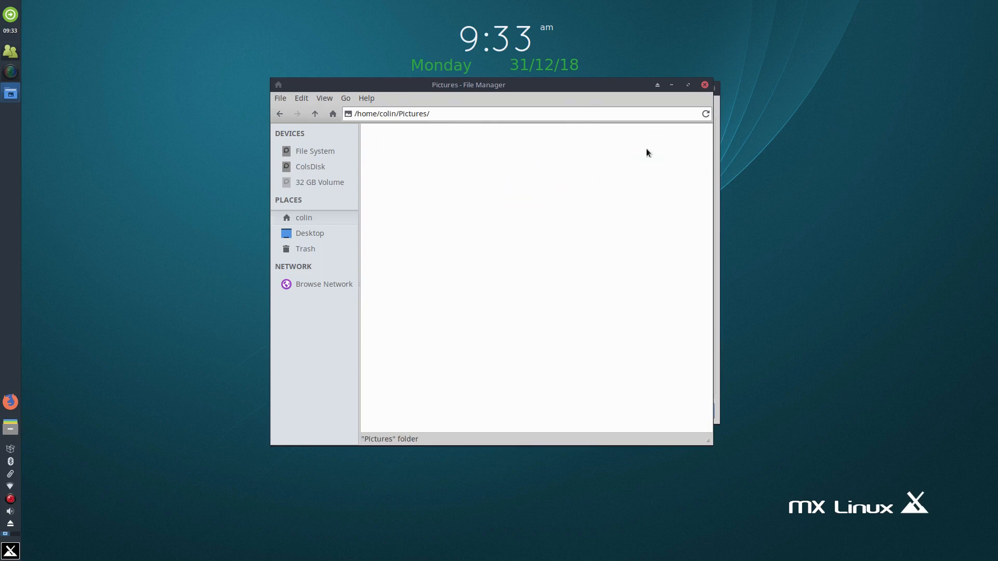
{"action": "left_click", "coordinate": [279, 114]}
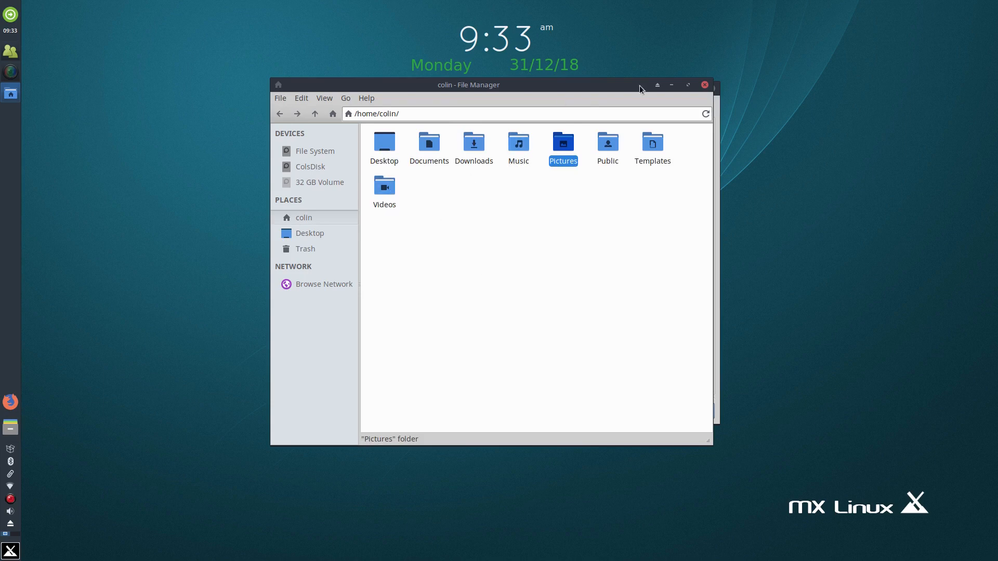
{"action": "left_click", "coordinate": [706, 85]}
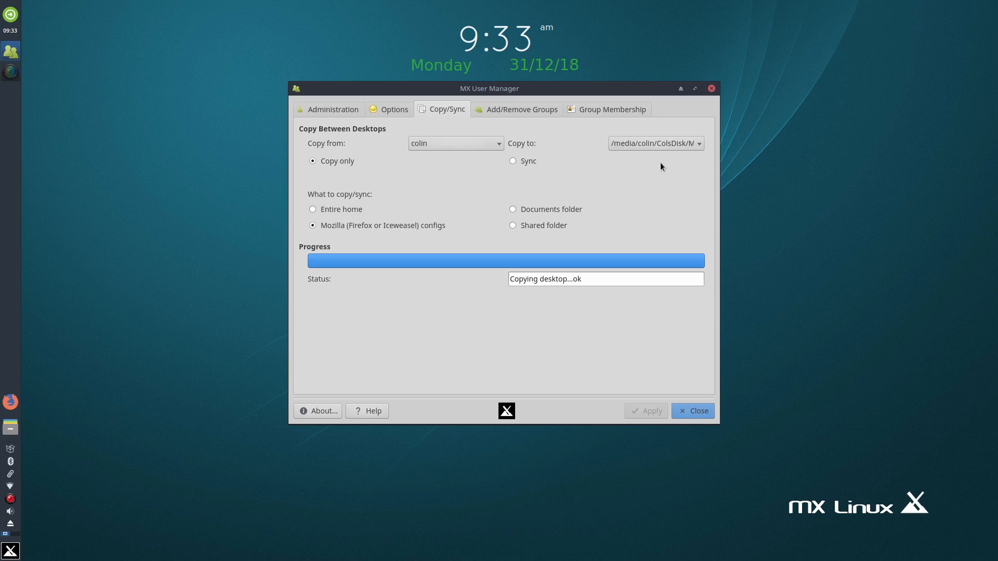
Select Entire home as the content to copy and review the available copy destinations without changing the destination
{"action": "left_click", "coordinate": [313, 209]}
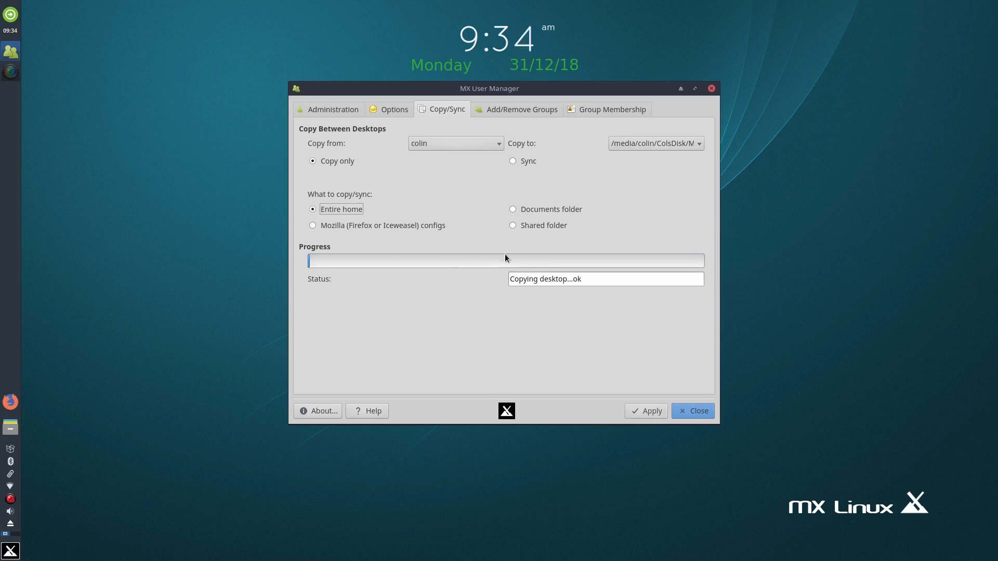
{"action": "left_click", "coordinate": [675, 143]}
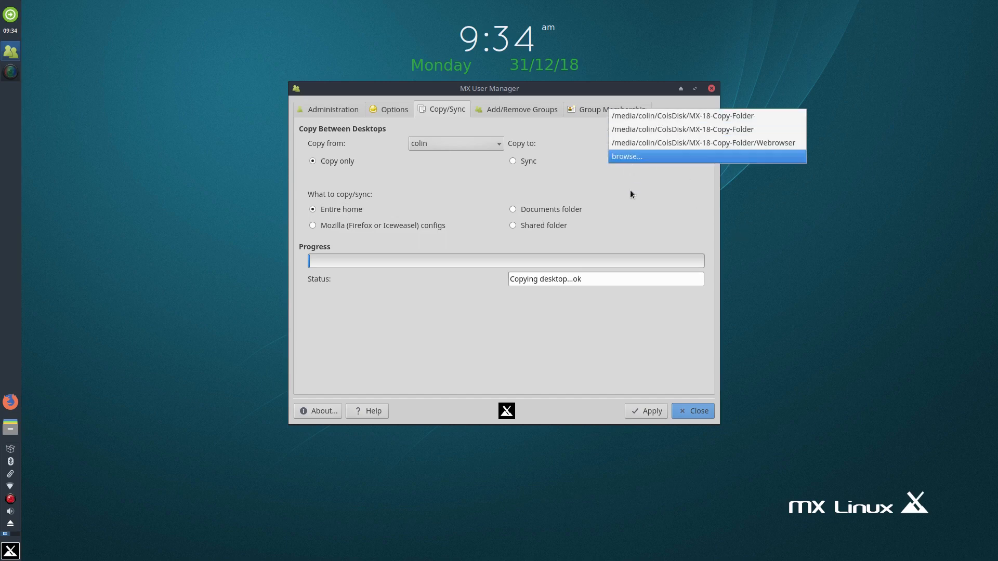
{"action": "left_click", "coordinate": [642, 207]}
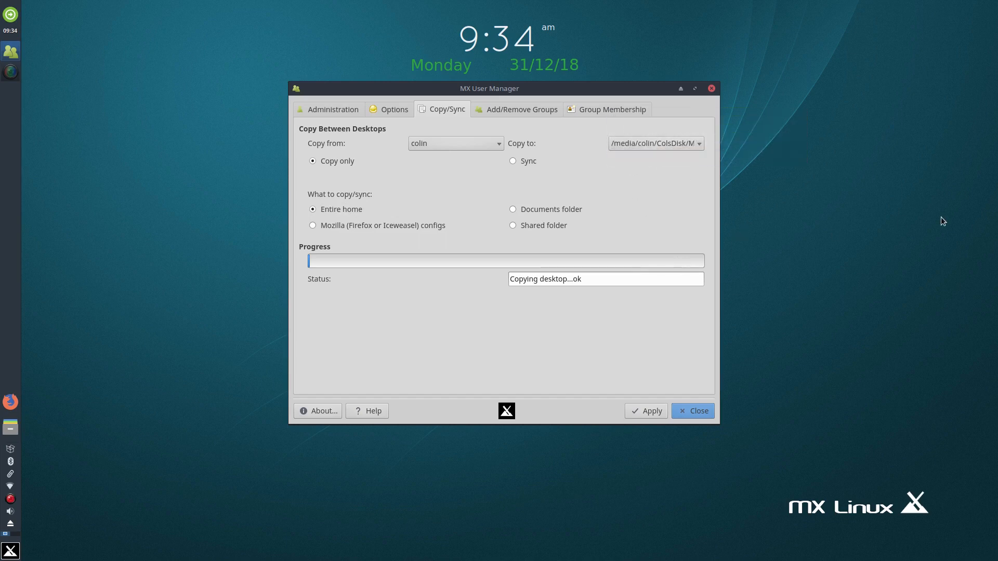